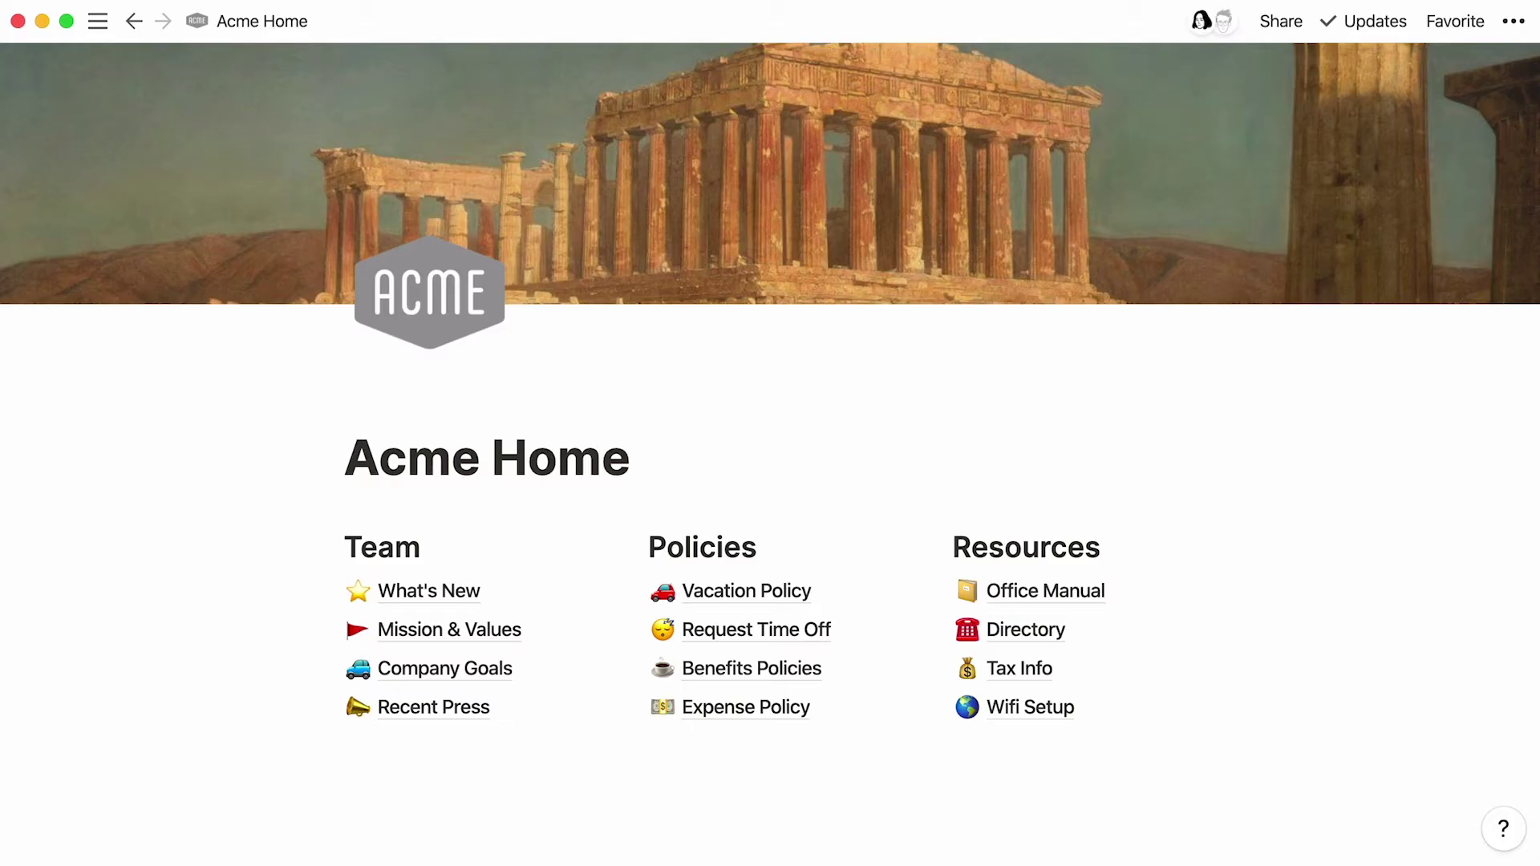
Step: Set the Expense report sheet's link access to Anyone with the link (viewer) and copy the link
key("super+Tab")
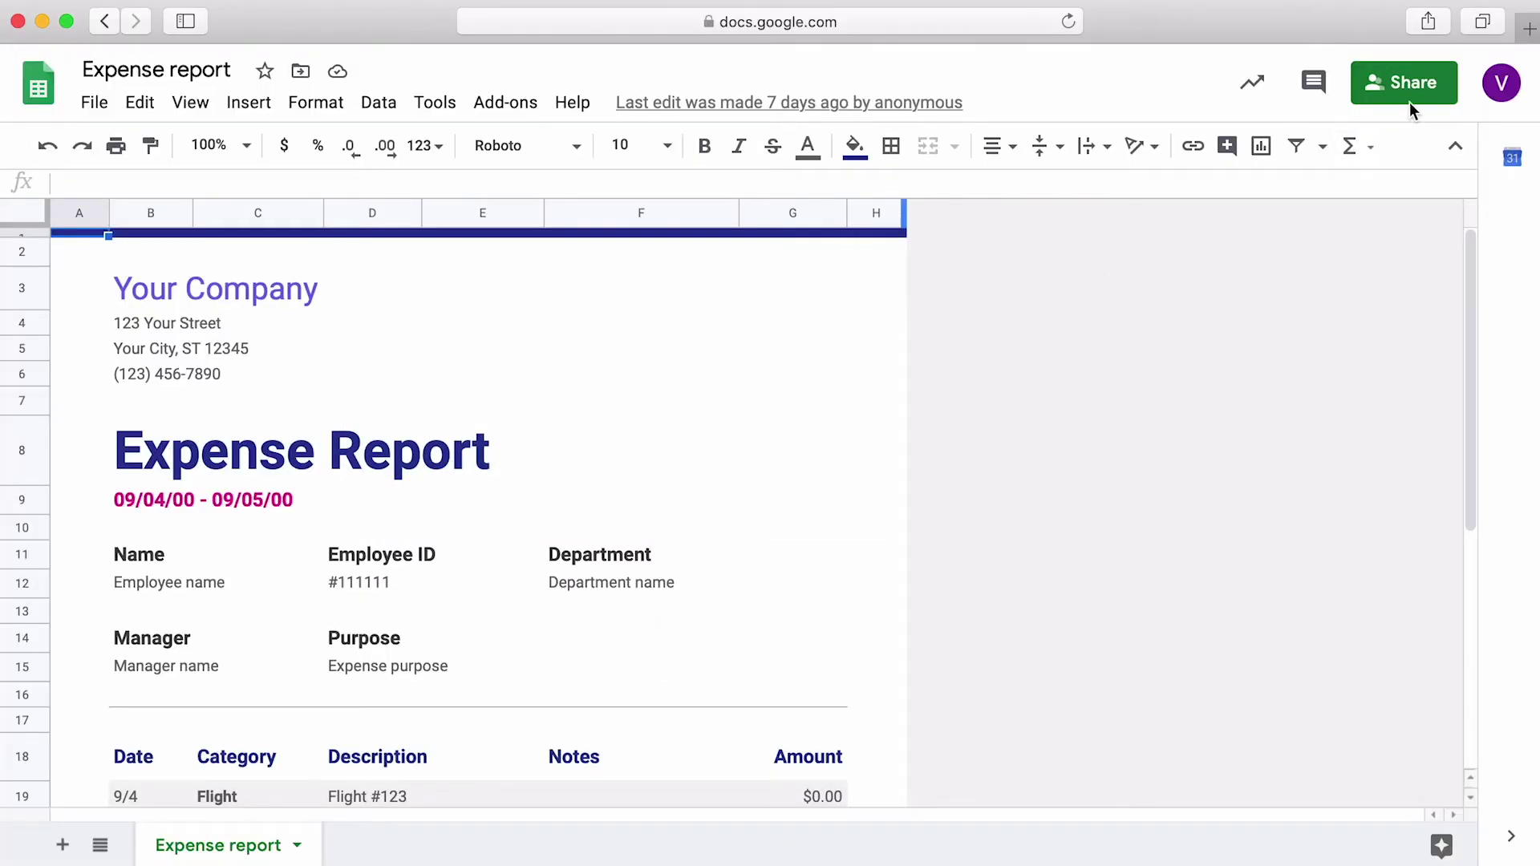
left_click(1420, 104)
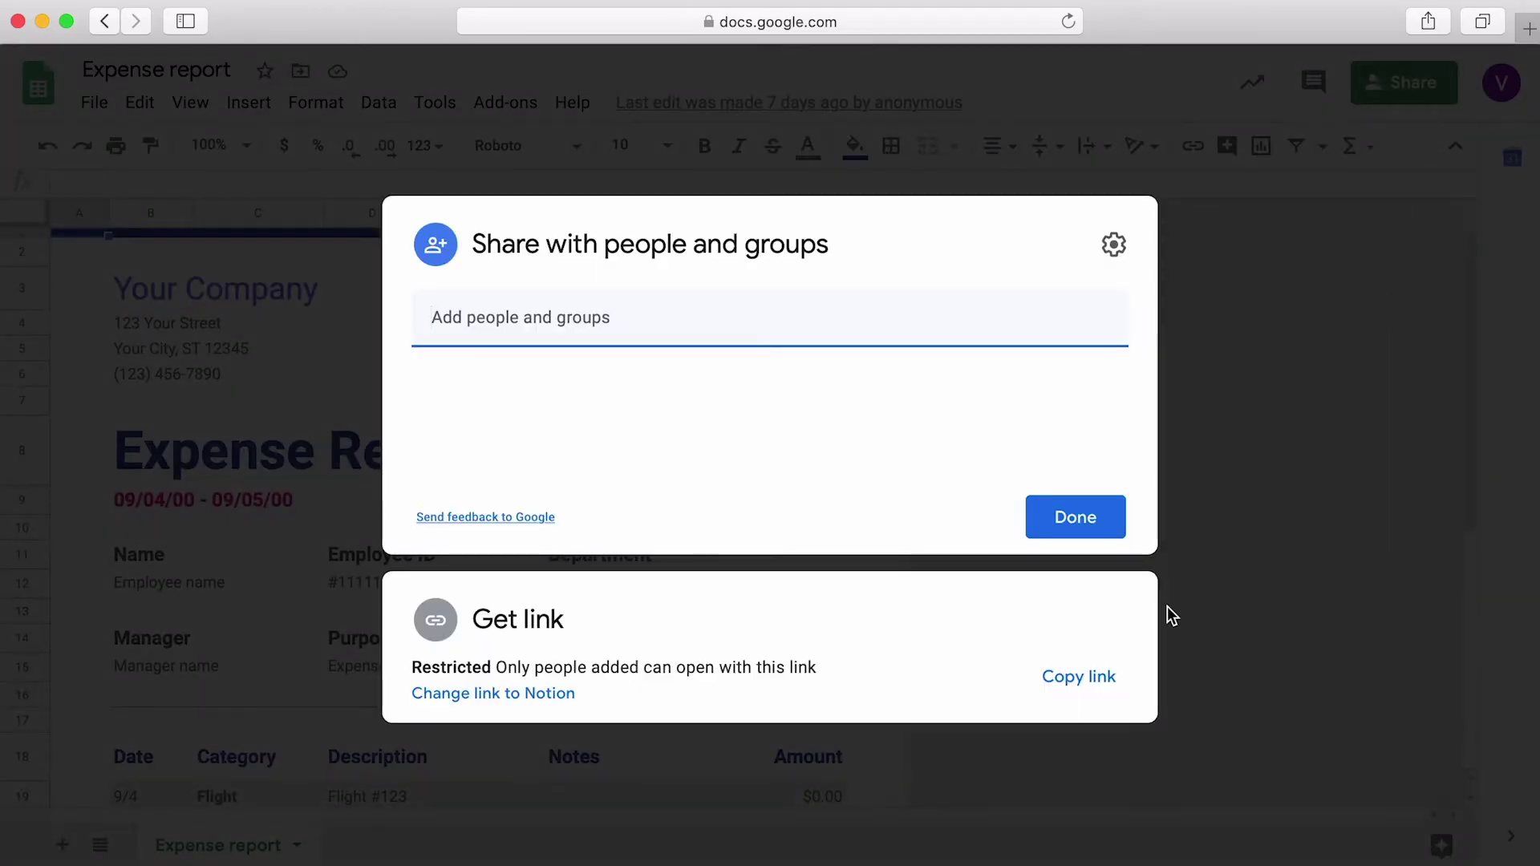
left_click(531, 694)
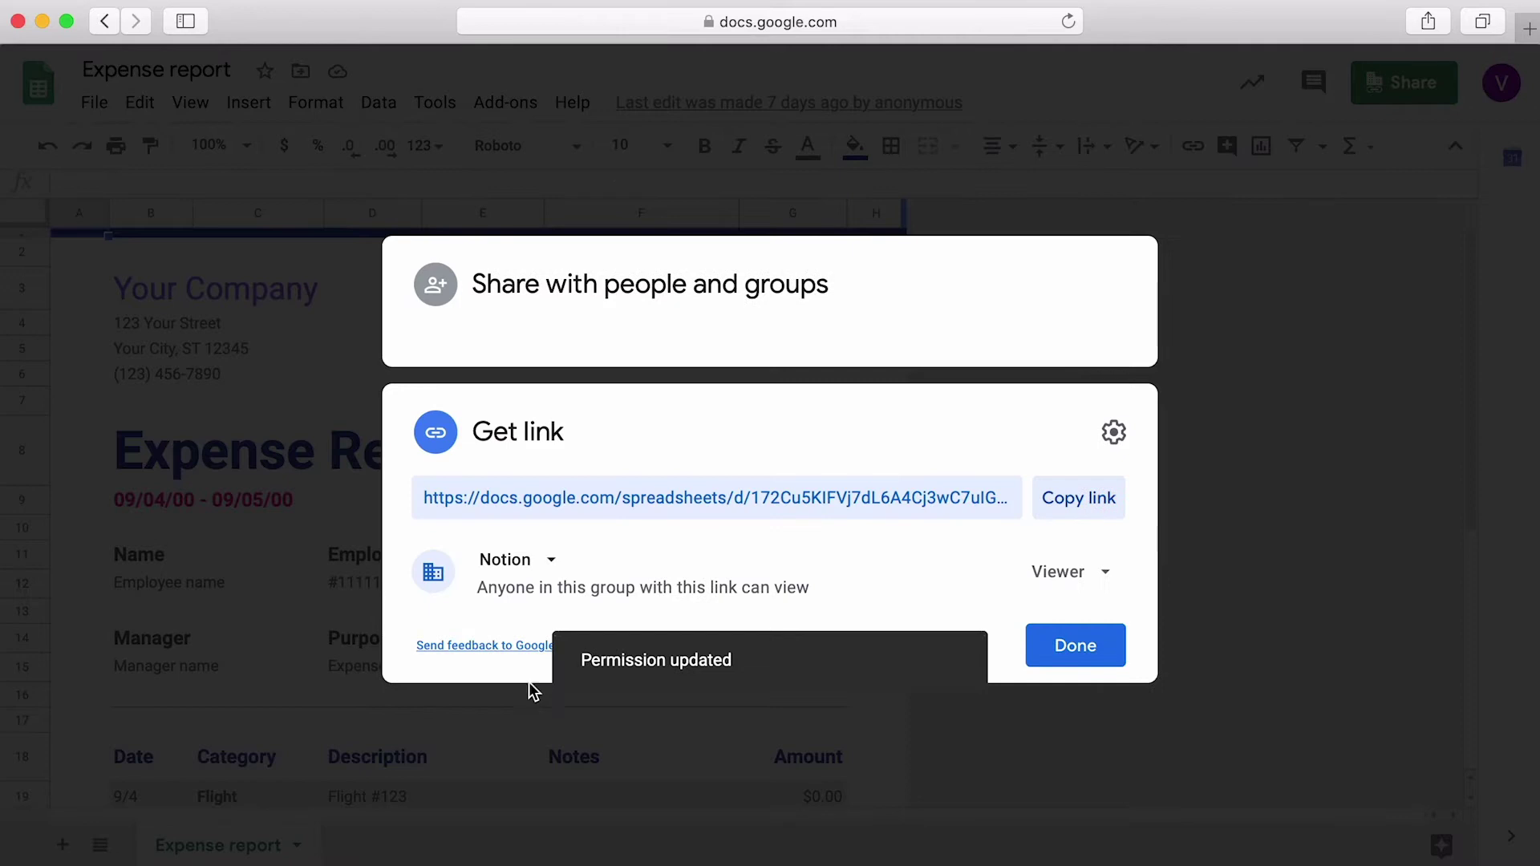
left_click(543, 564)
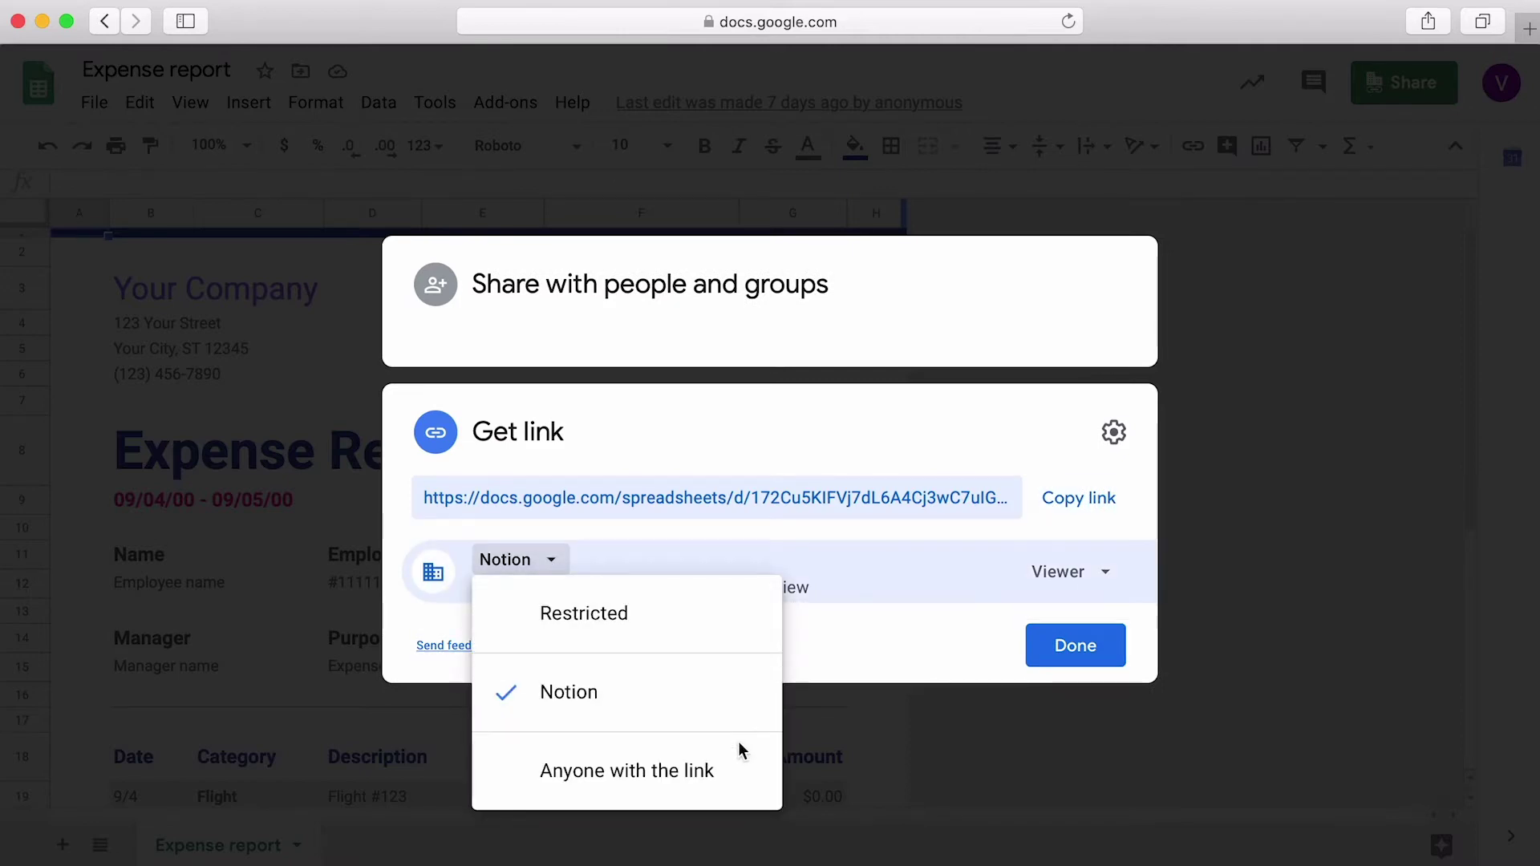
left_click(749, 766)
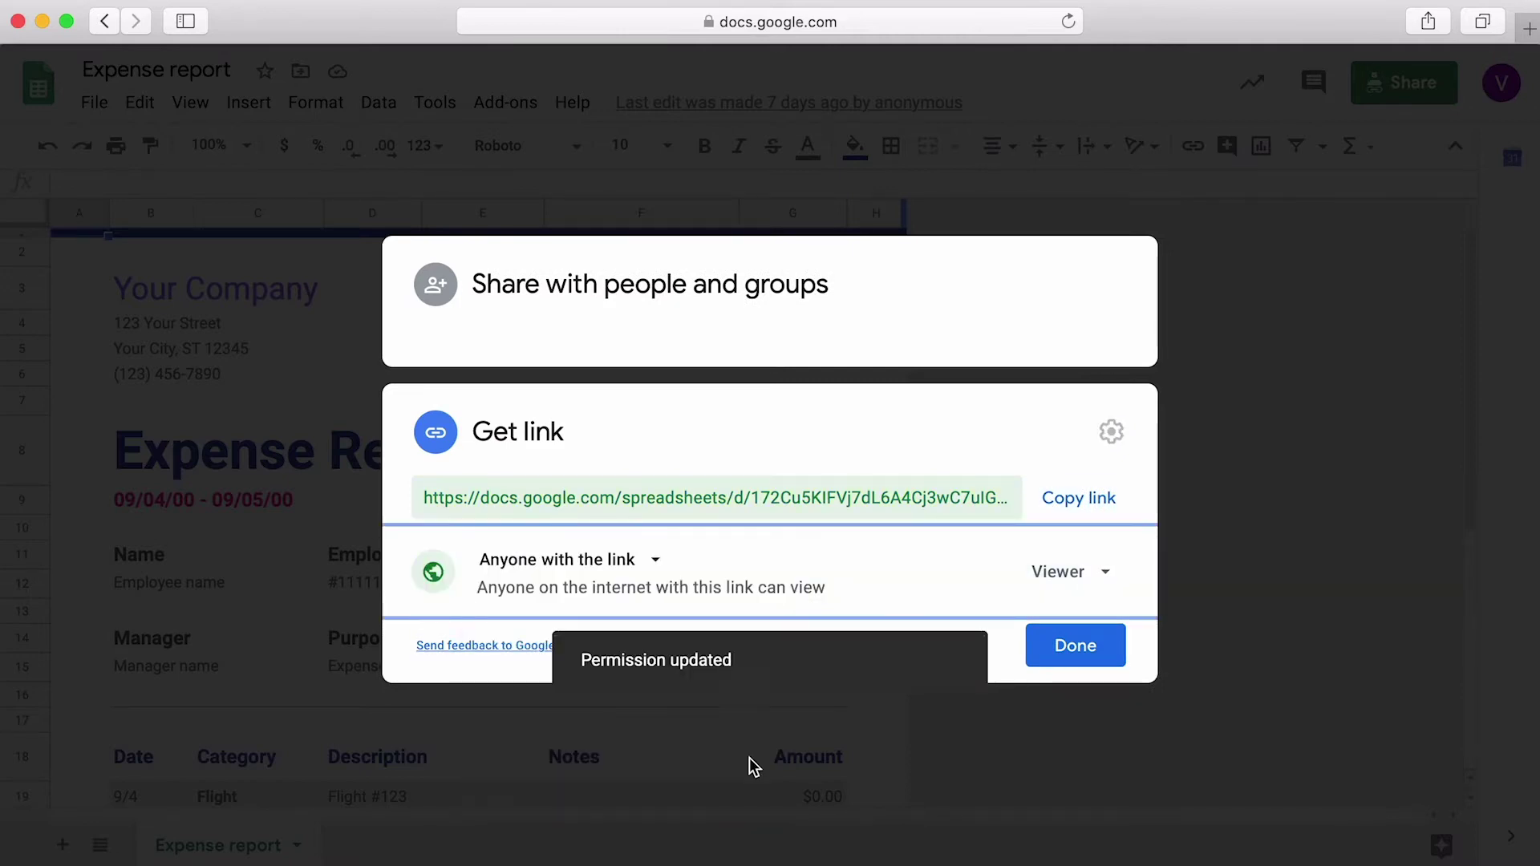
left_click(1080, 509)
Step: Paste the sheet link below the Expense Policy intro as a Google Drive embed and connect Google
key("super+Tab")
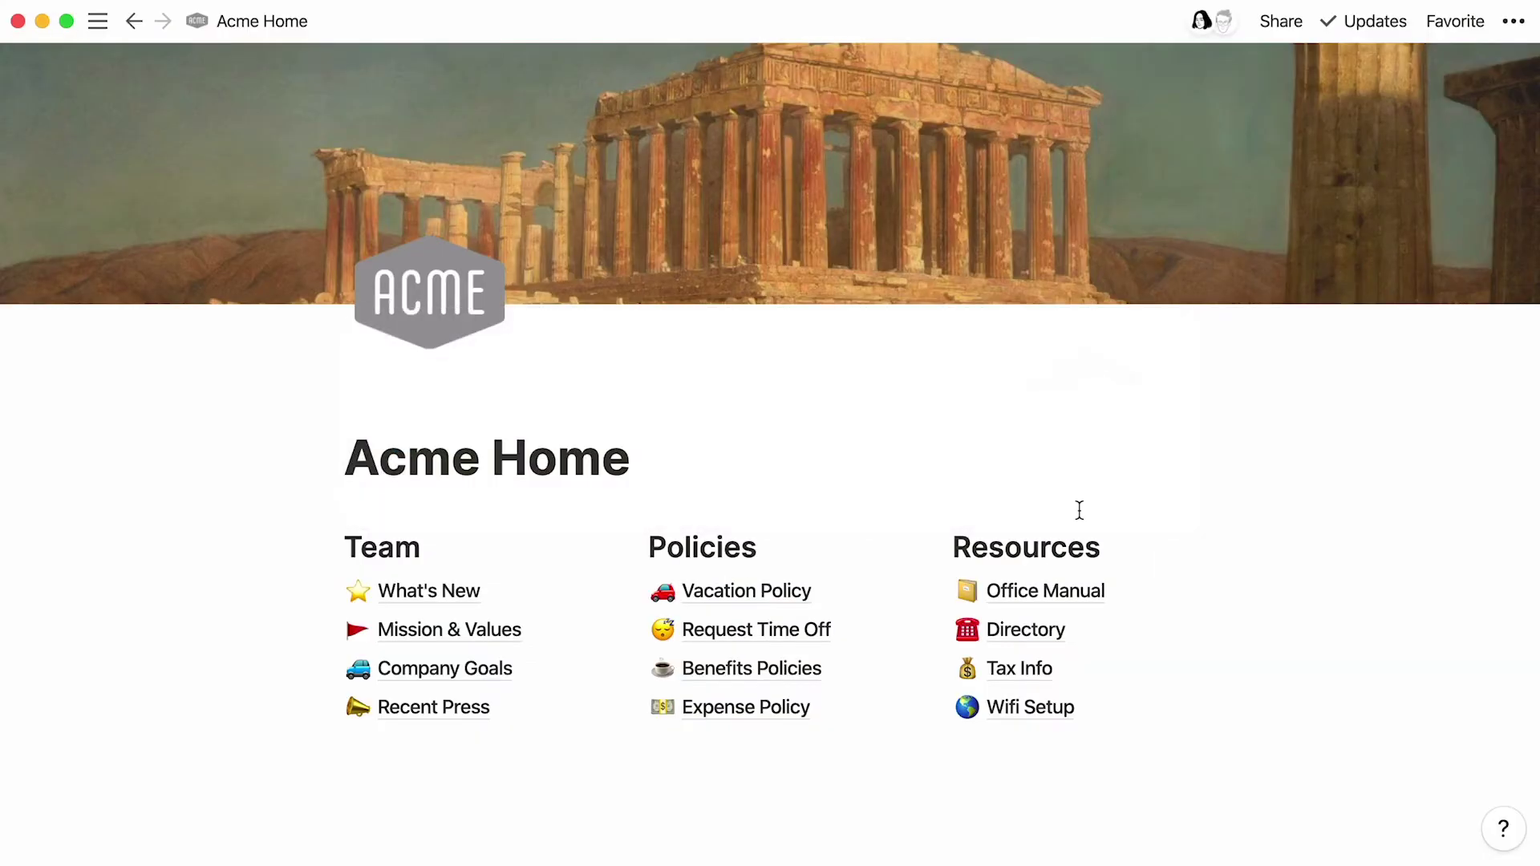
left_click(858, 725)
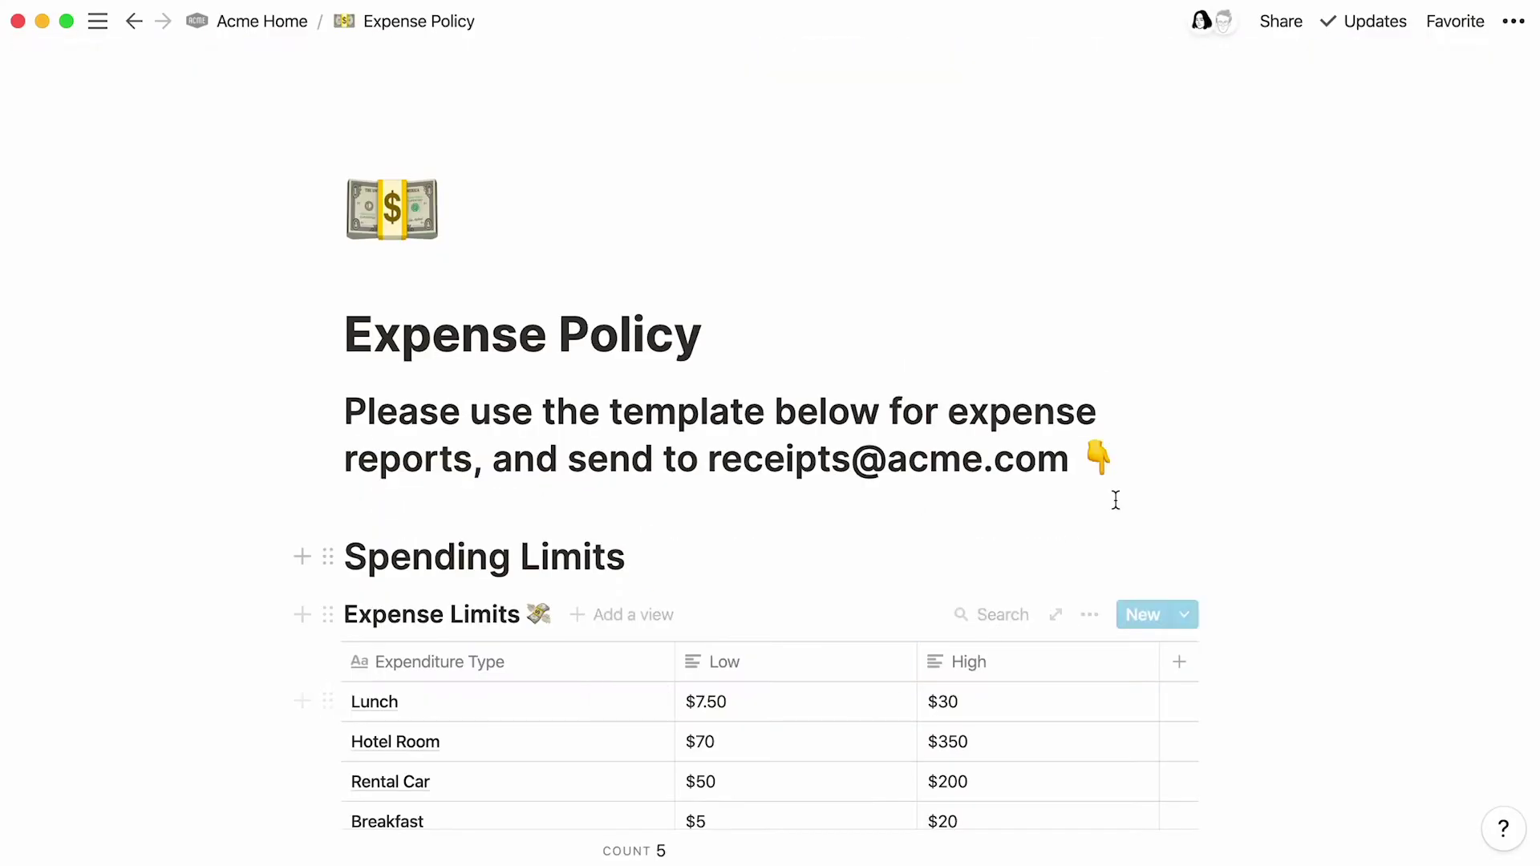
left_click(1155, 461)
key("Return")
key("super+v")
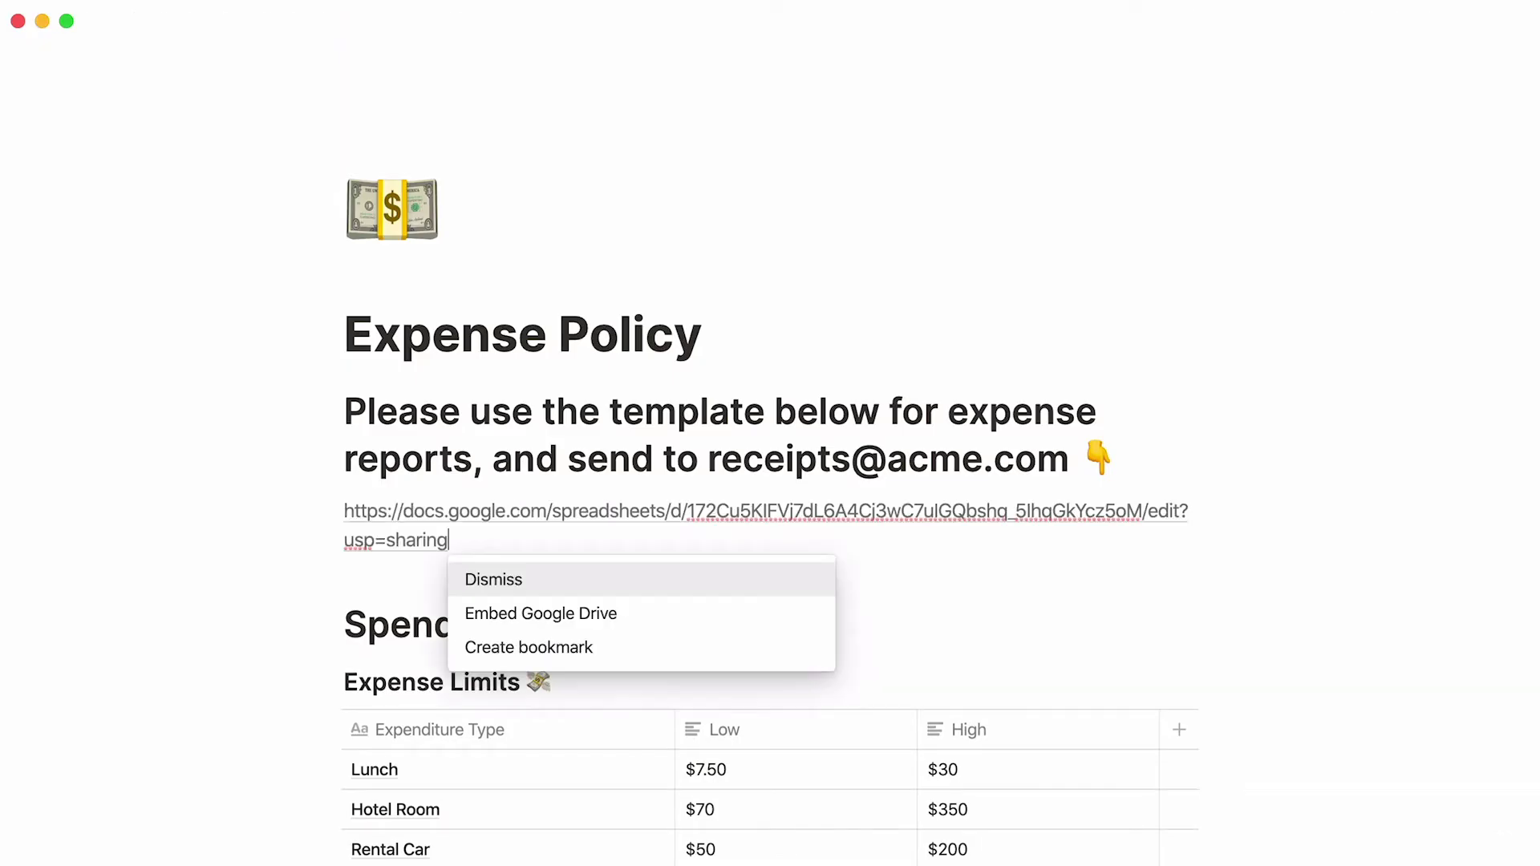
left_click(790, 615)
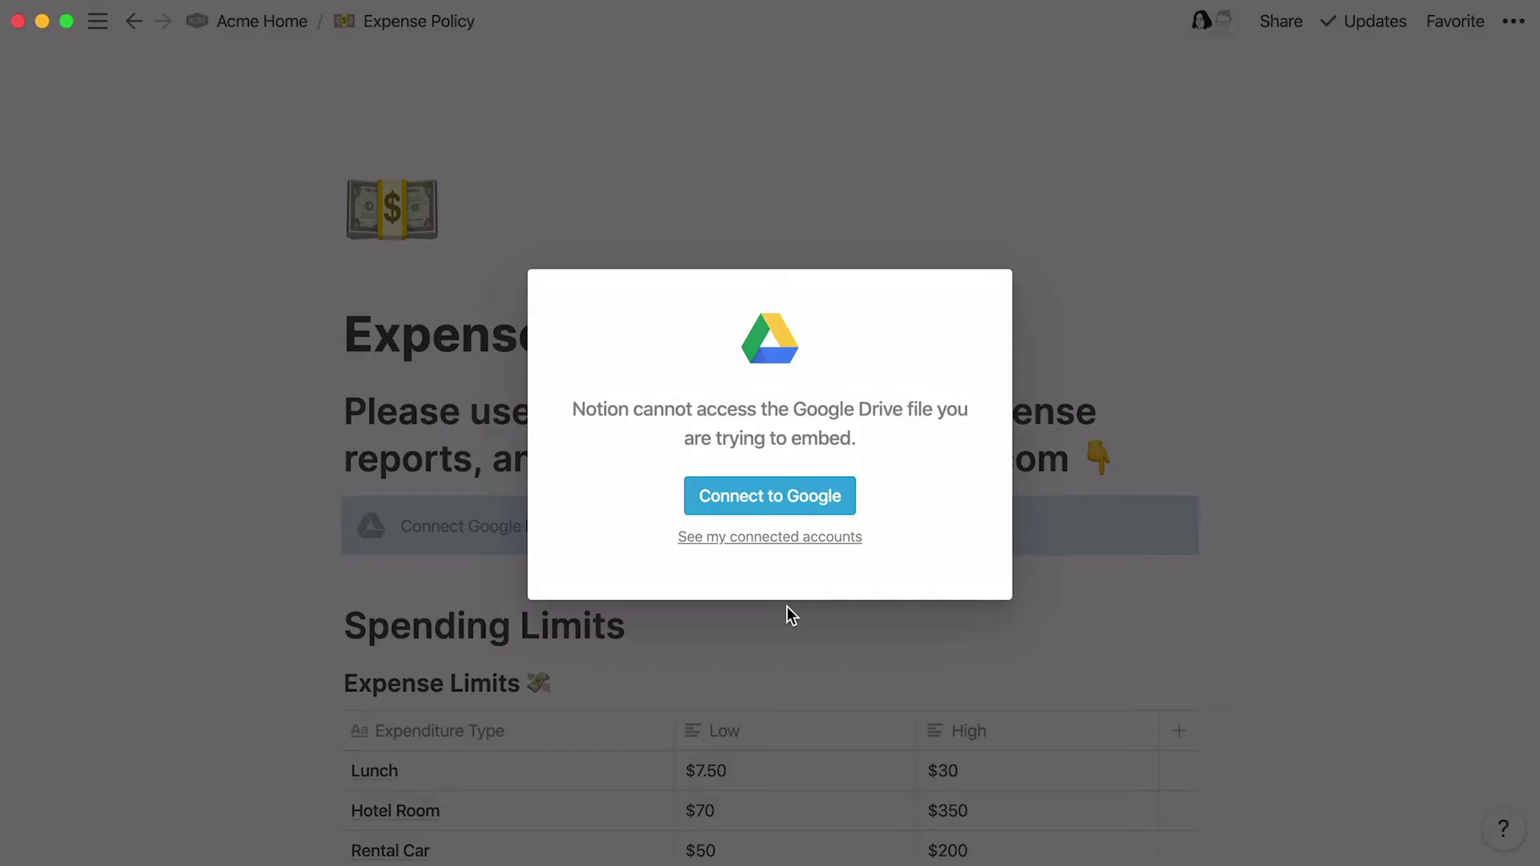
left_click(830, 516)
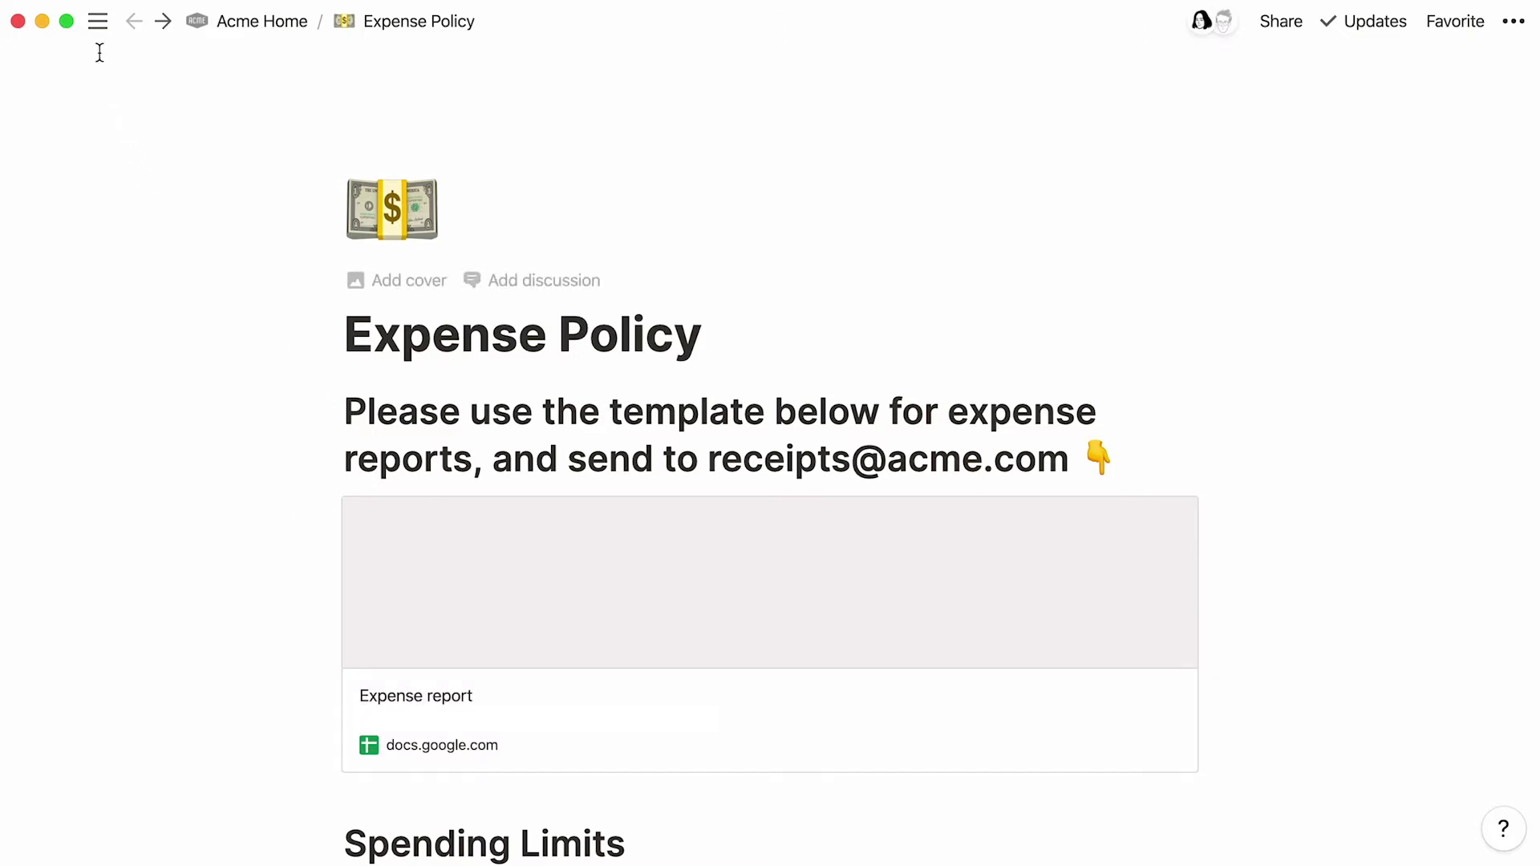
Step: Check My connected apps under Notion's Settings & Members
mouse_move(96, 31)
left_click(200, 199)
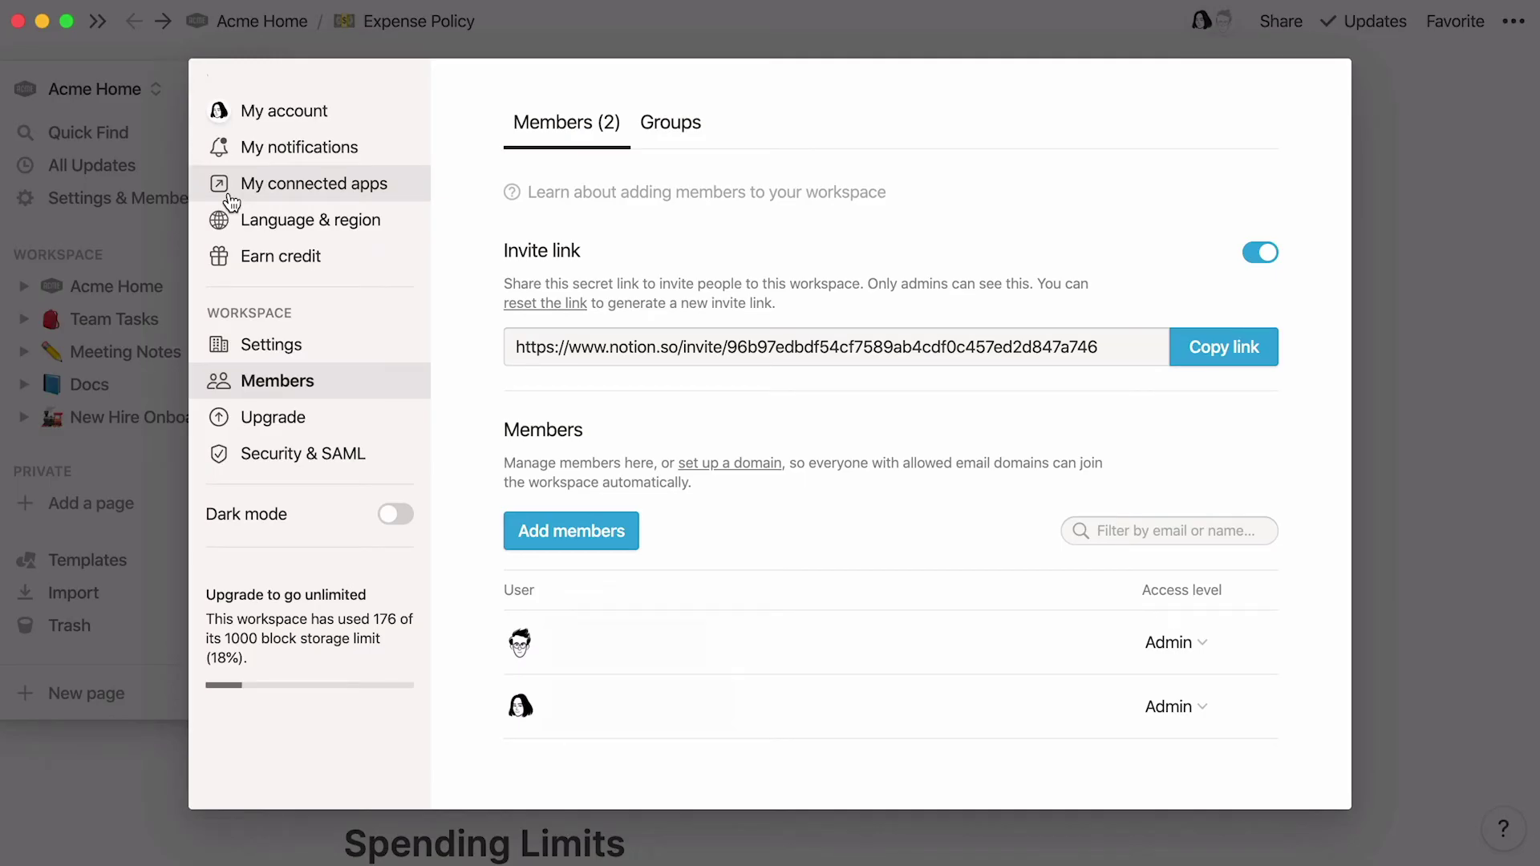
left_click(231, 200)
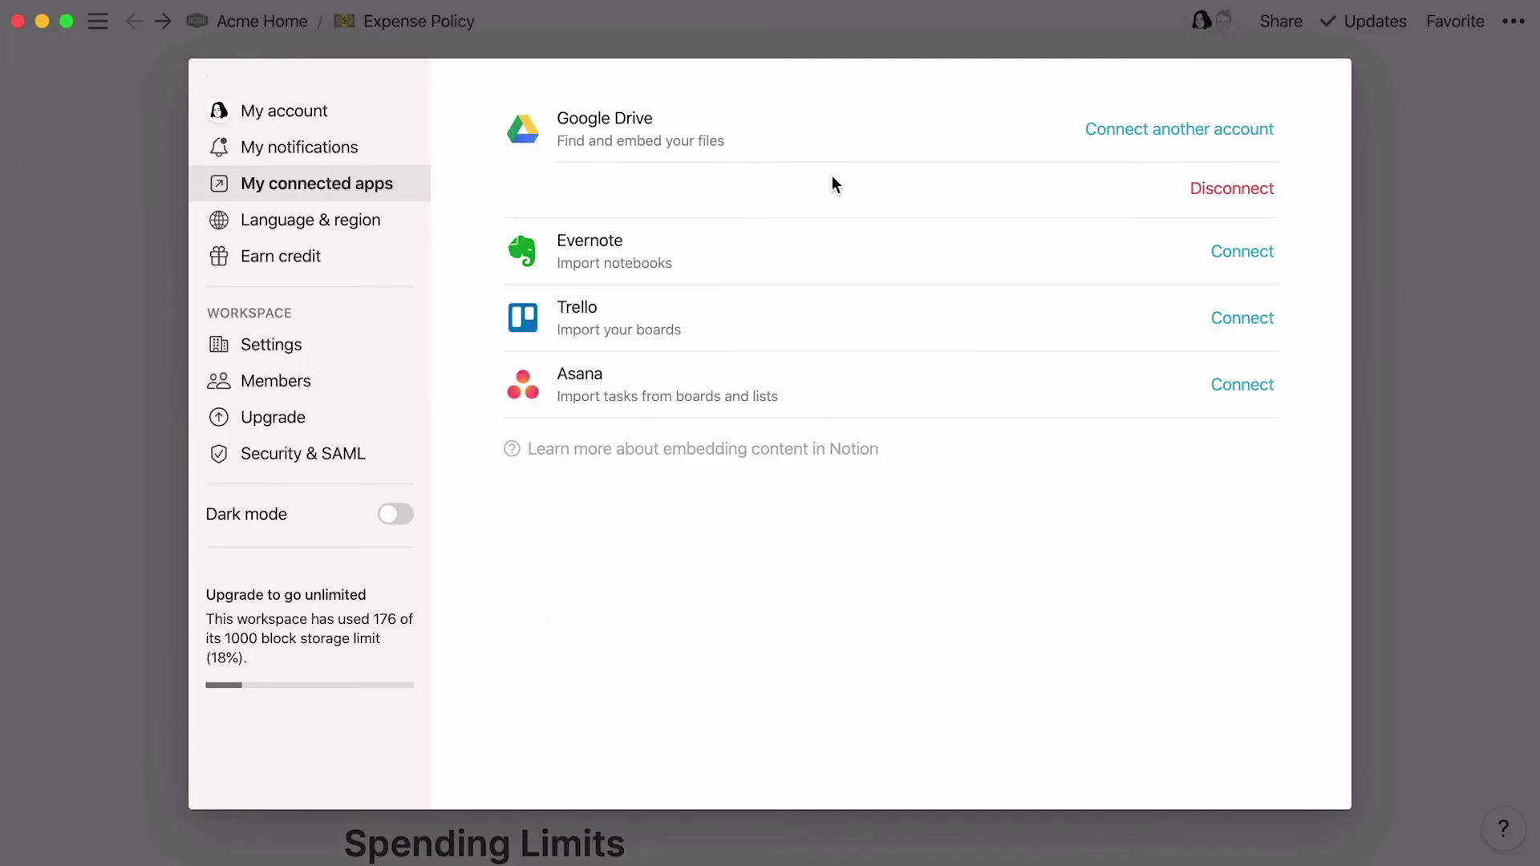
left_click(1372, 178)
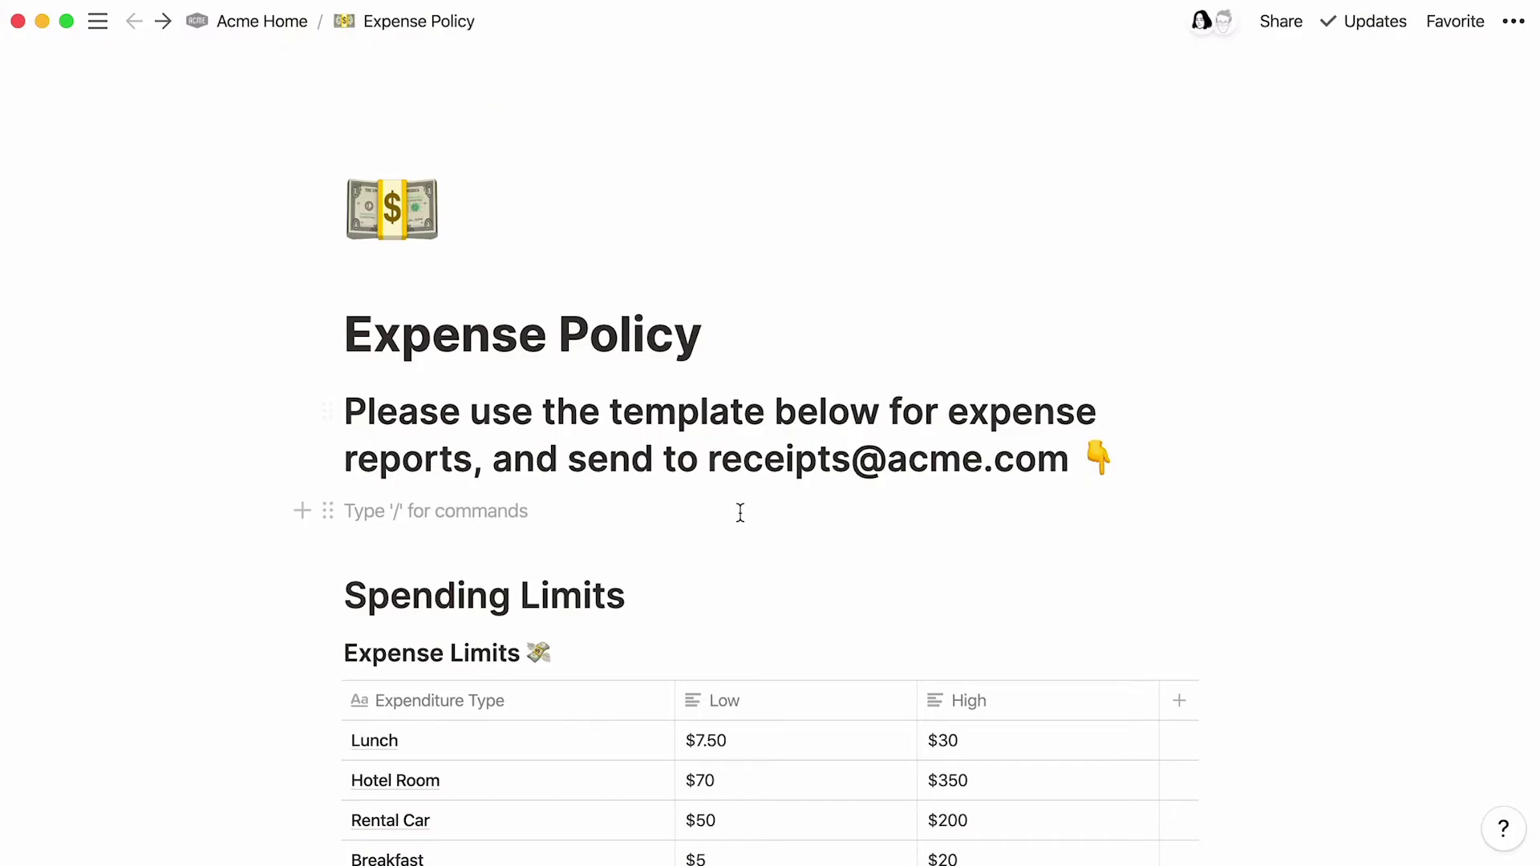
Step: Insert an /embed block containing the Expense report sheet link
type("/drive")
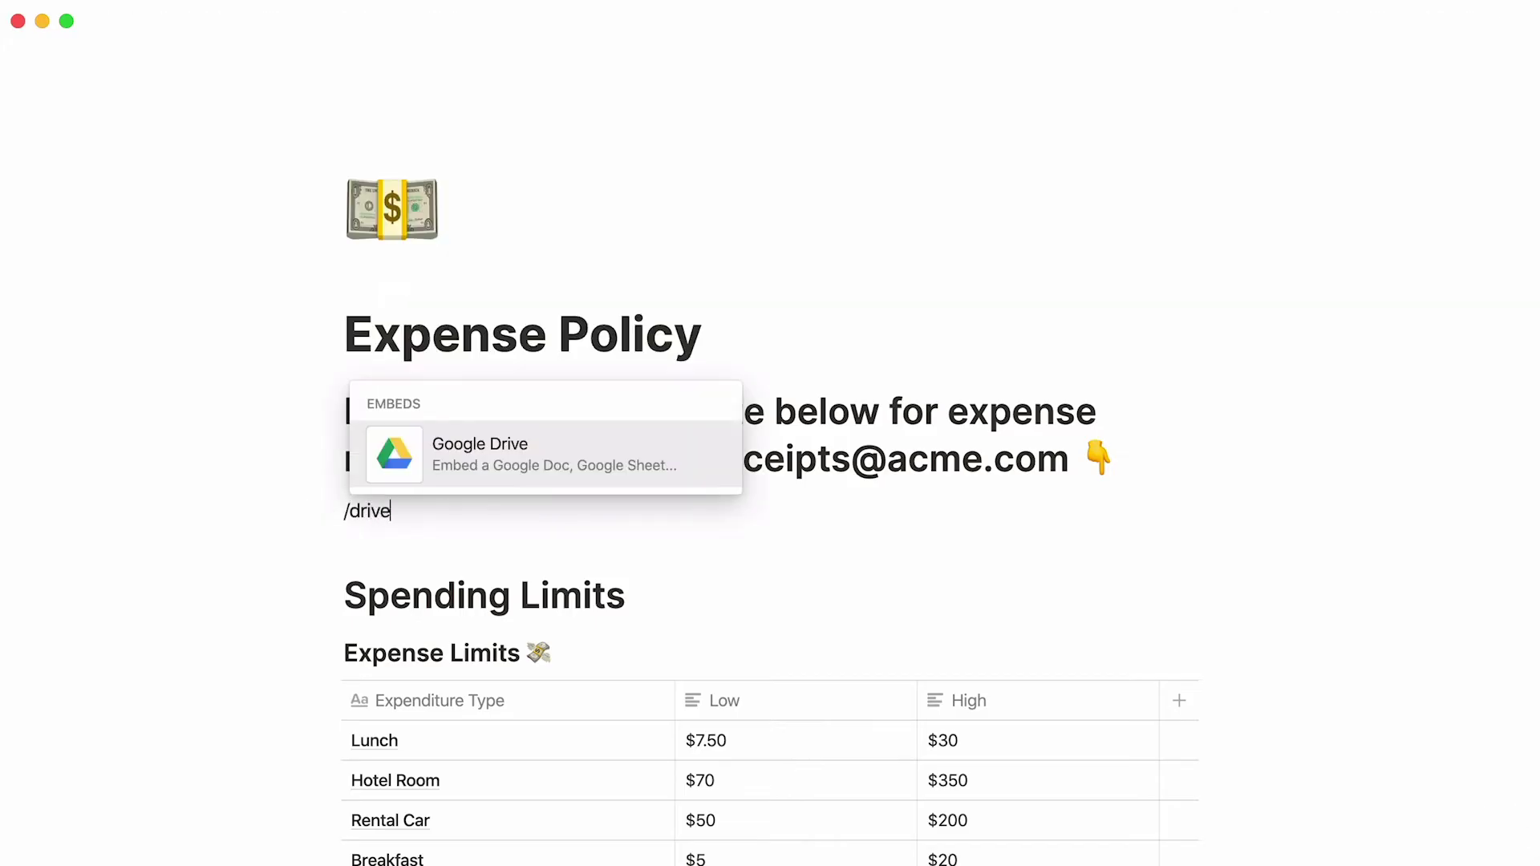
key("BackSpace")
key("BackSpace")
key("BackSpace")
key("BackSpace")
key("BackSpace")
type("embed")
key("Return")
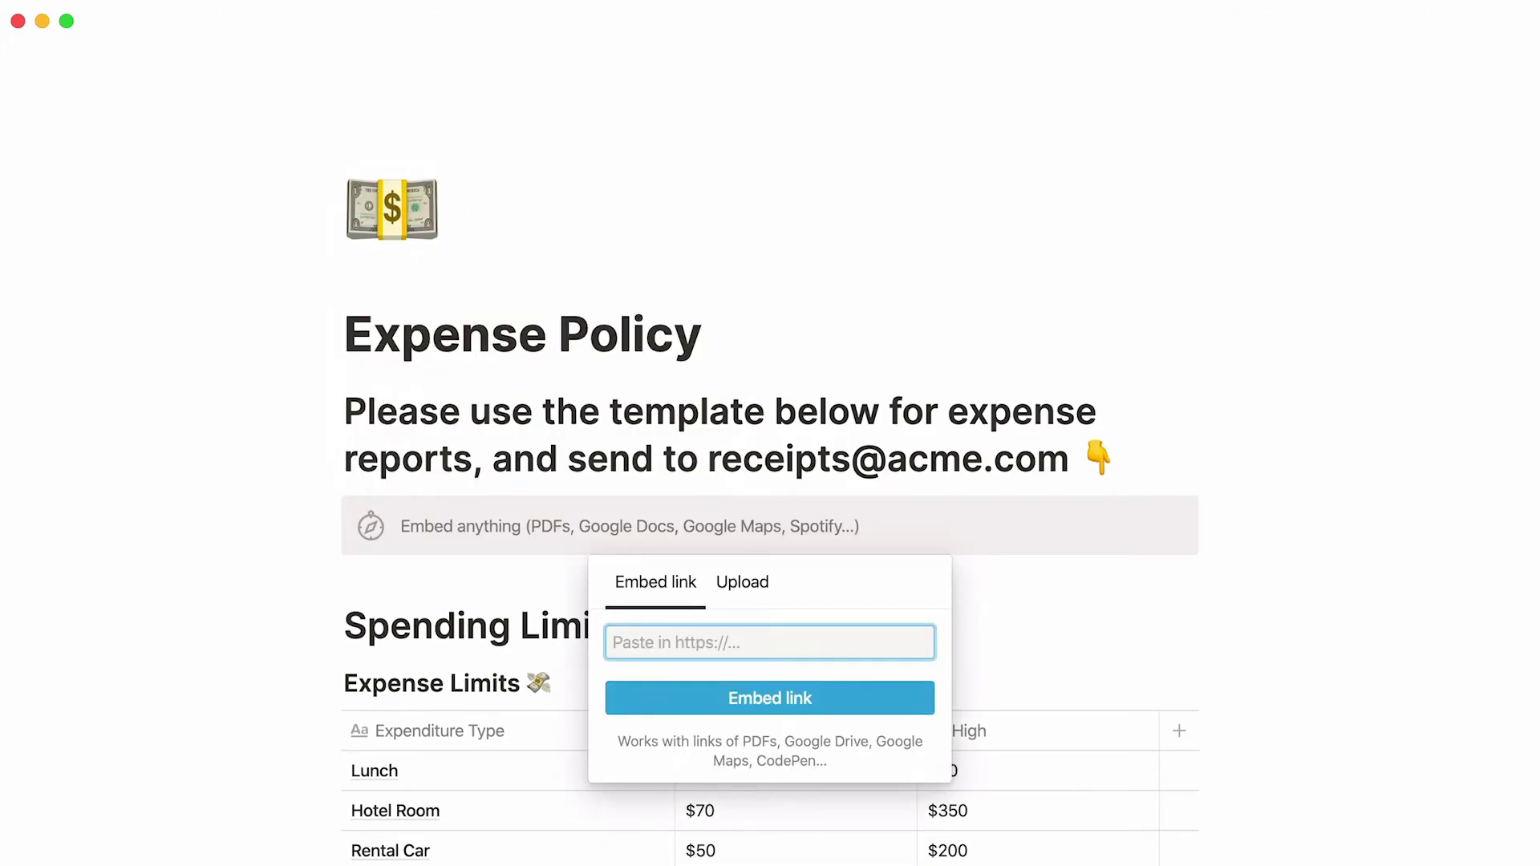
key("super+v")
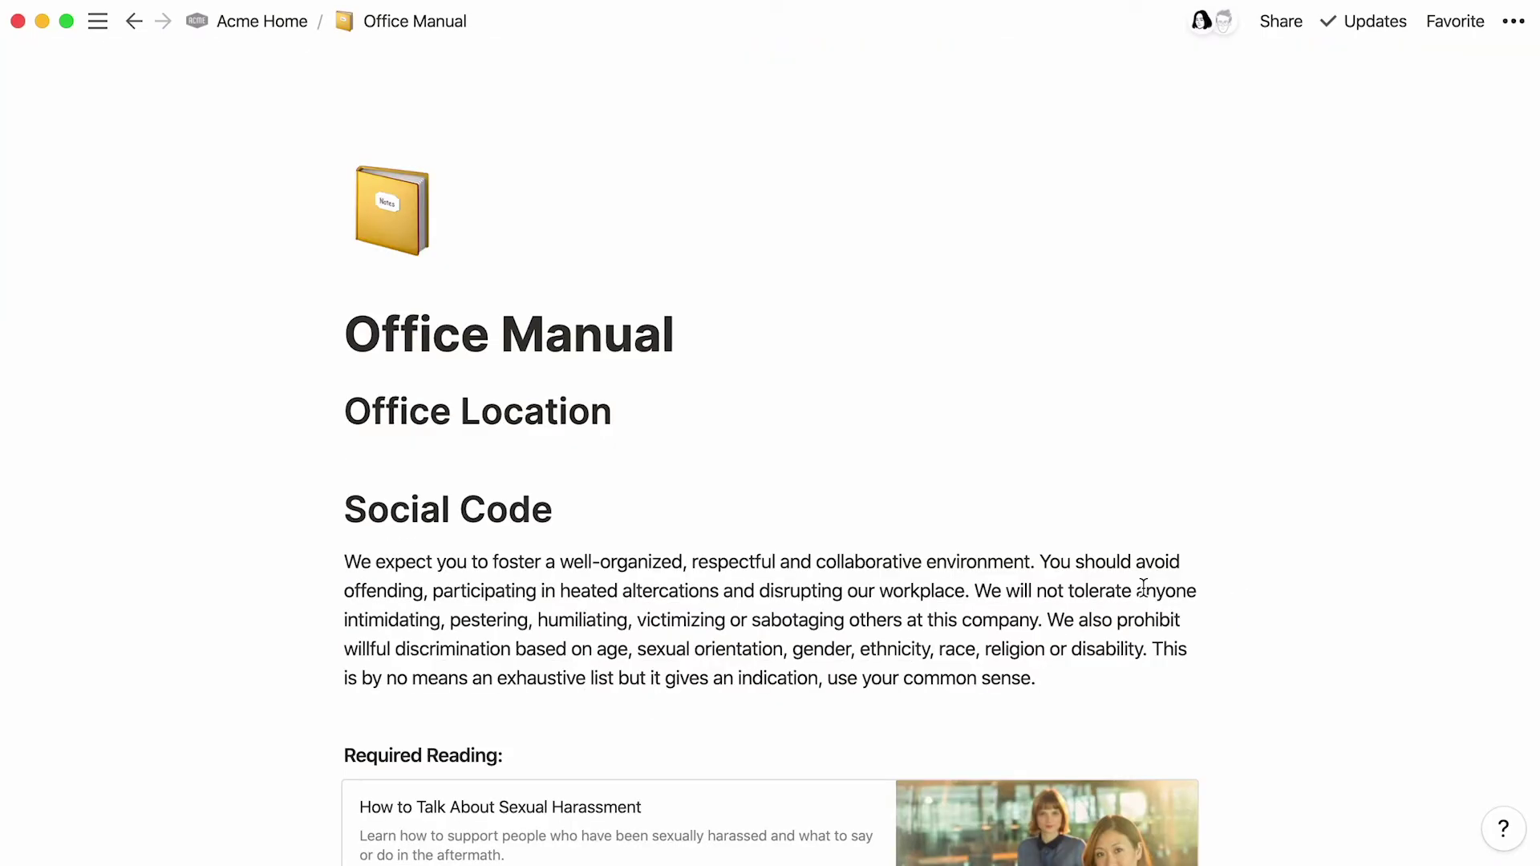
Step: Search Google Maps for 1071 5th Ave New York and open the place's Share dialog
key("super+Tab")
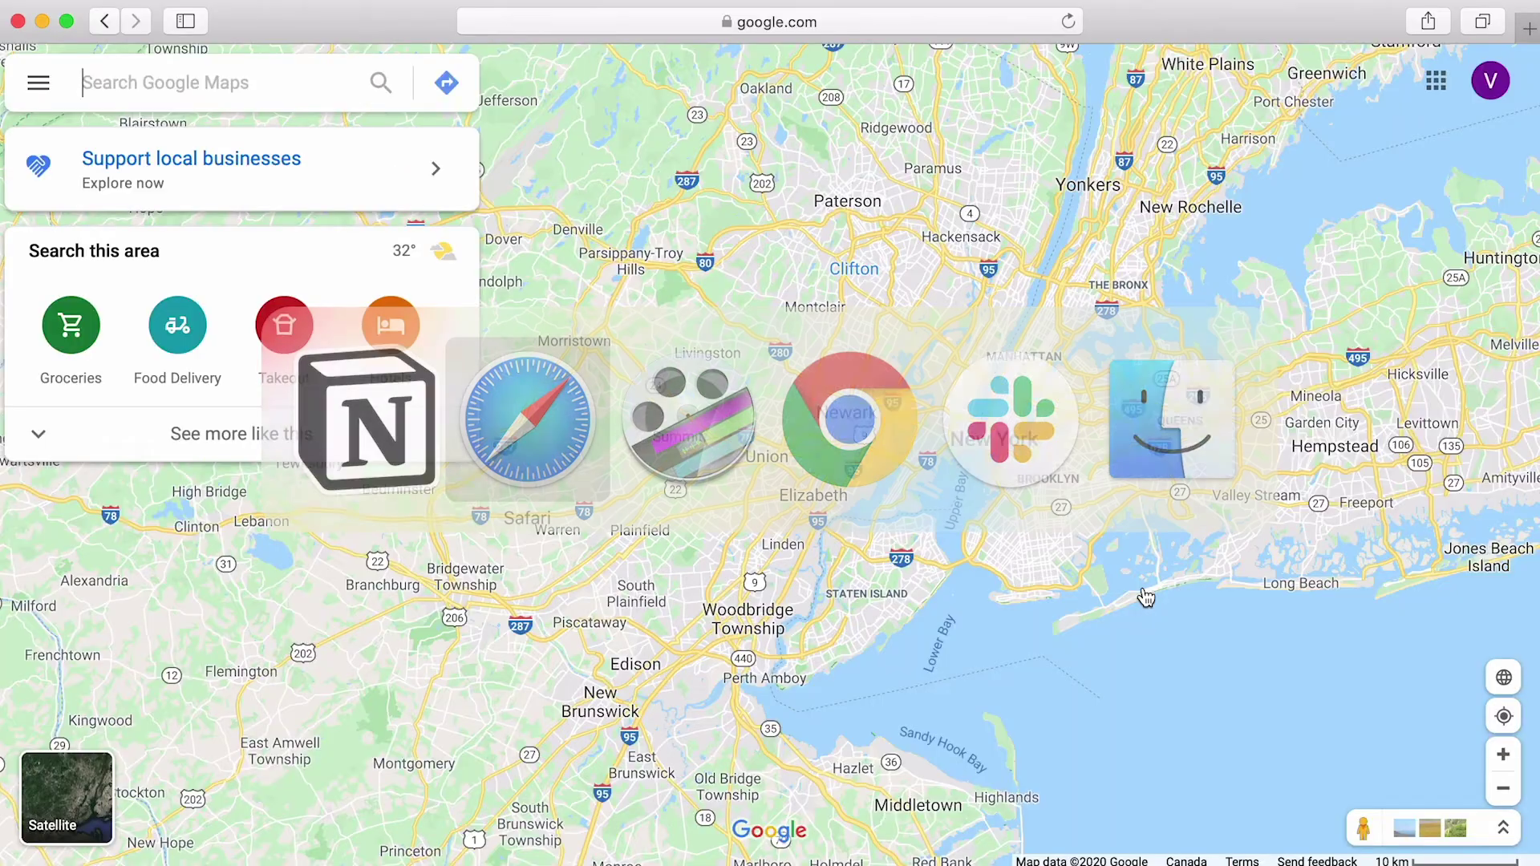
type("1071 5th Ave New York")
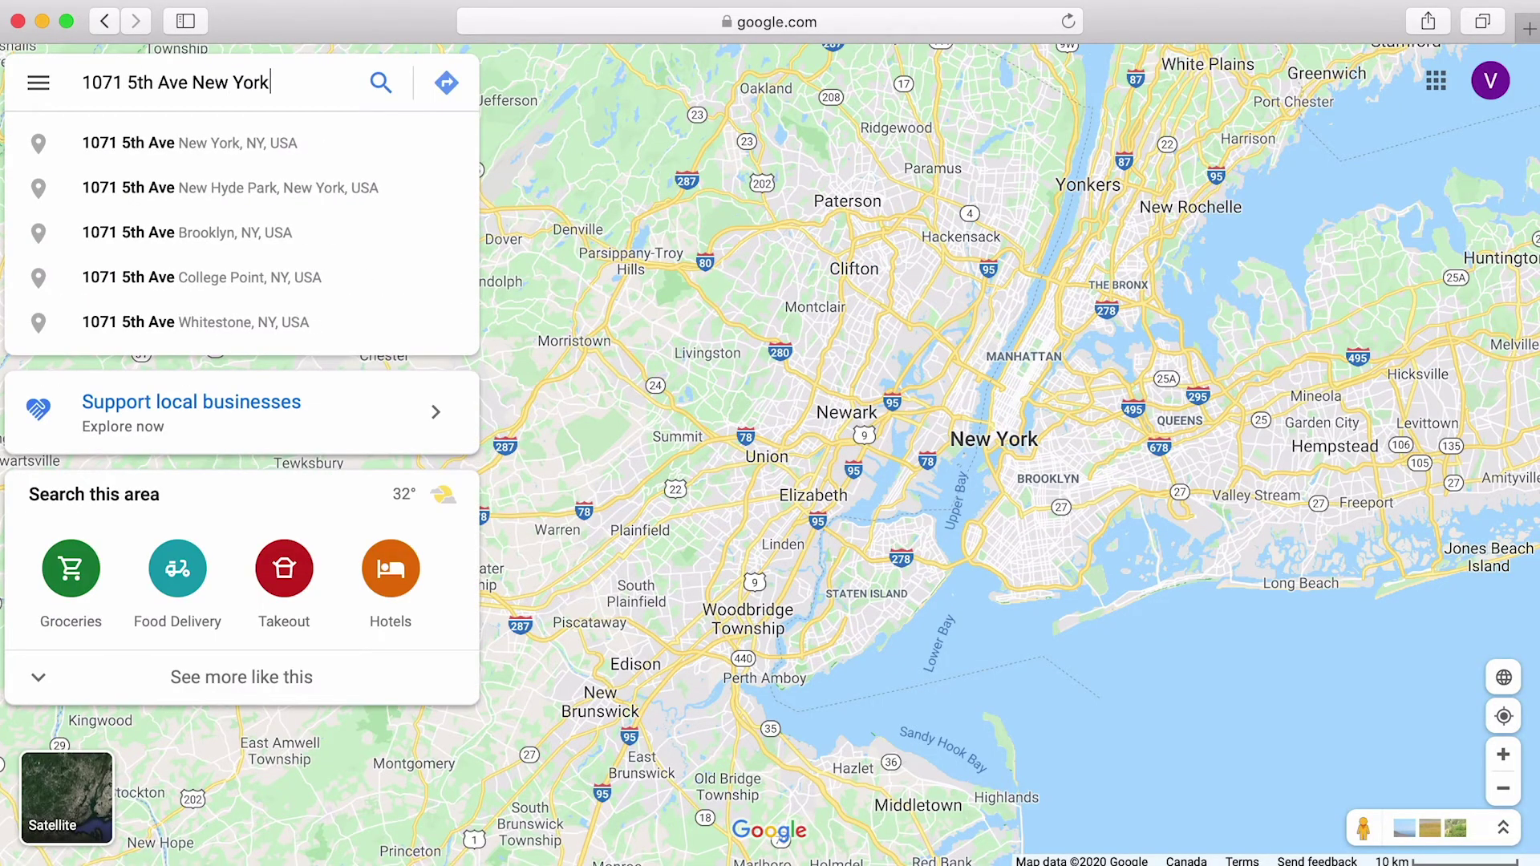
key("Return")
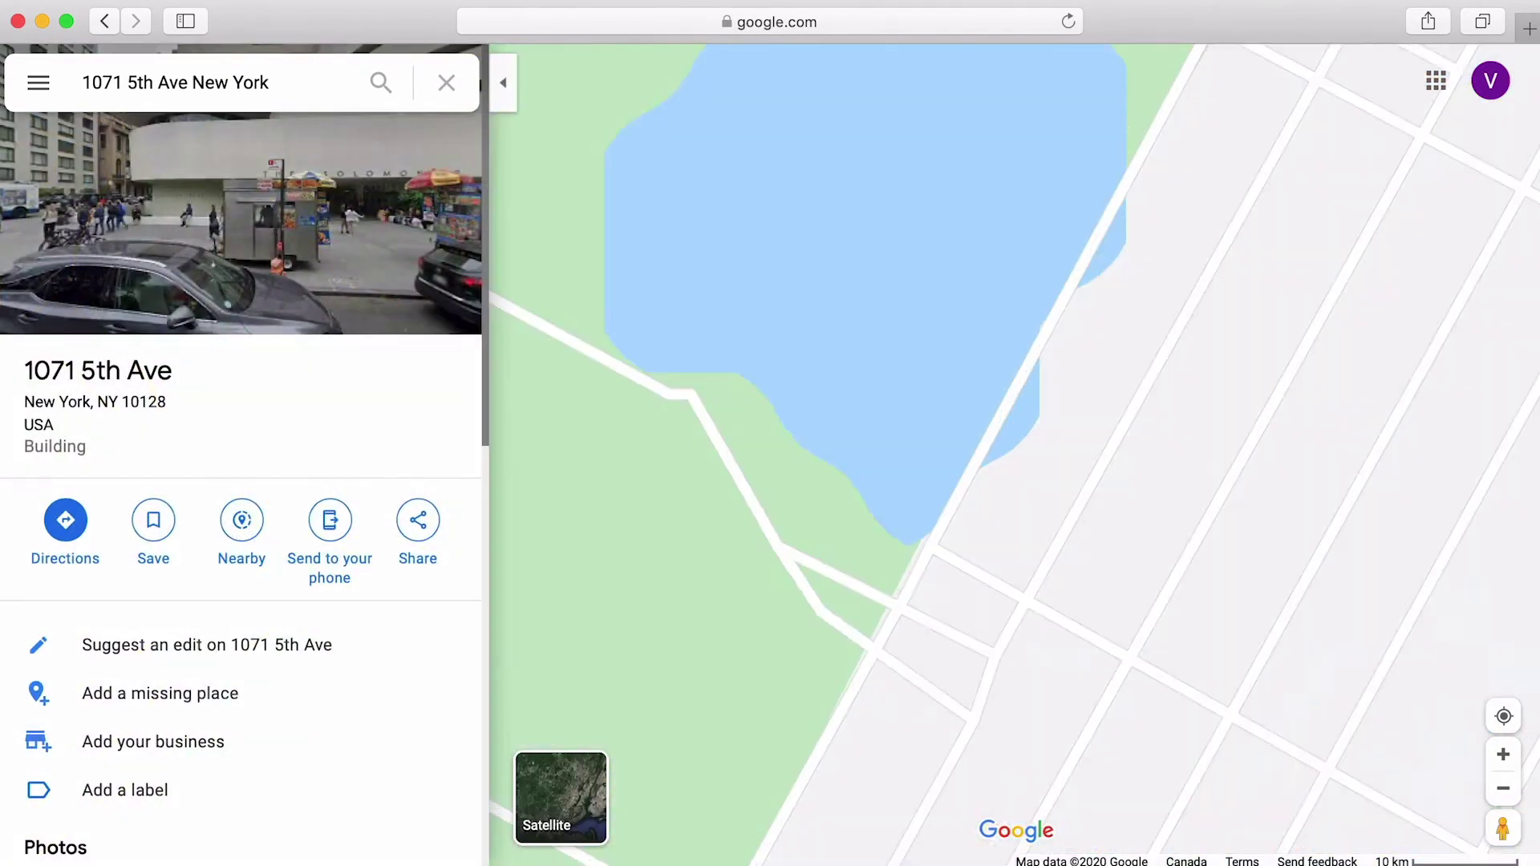
left_click(431, 536)
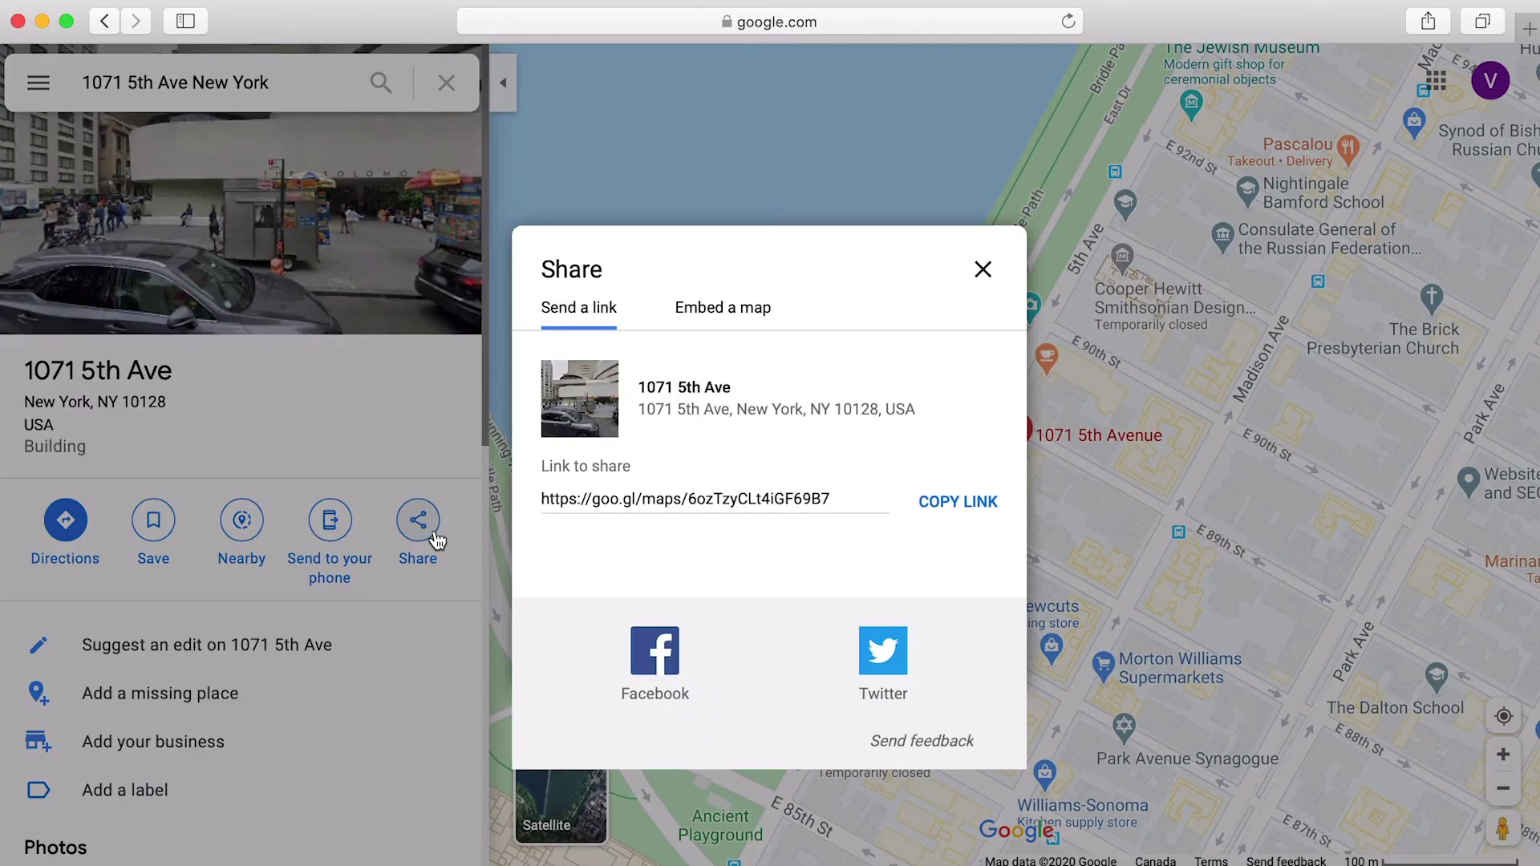
Step: Copy the map's share link and embed it under Office Location in the Office Manual
left_click(943, 517)
key("super+Tab")
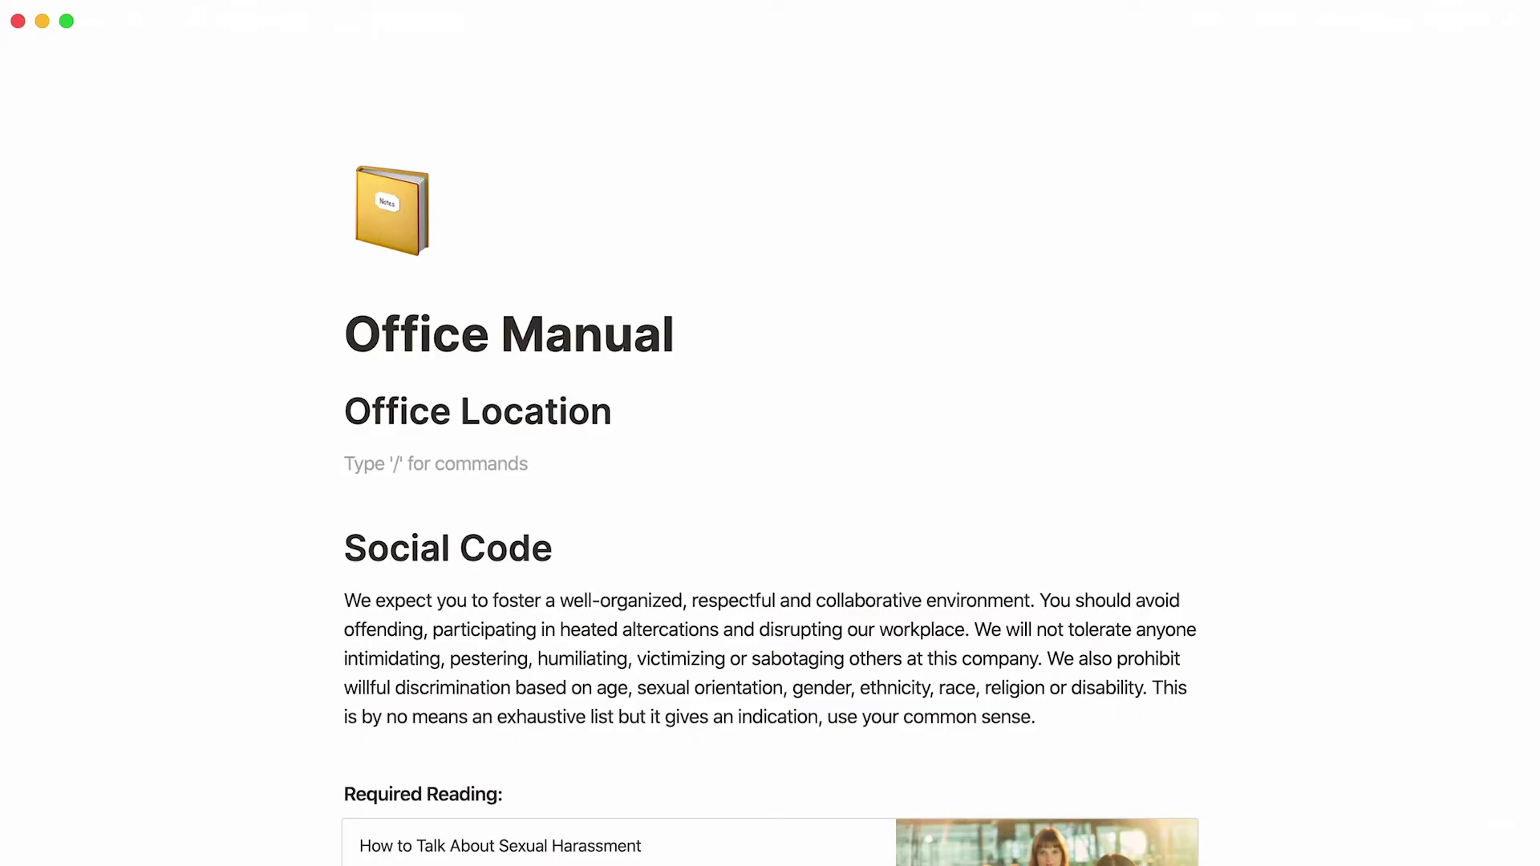
key("super+v")
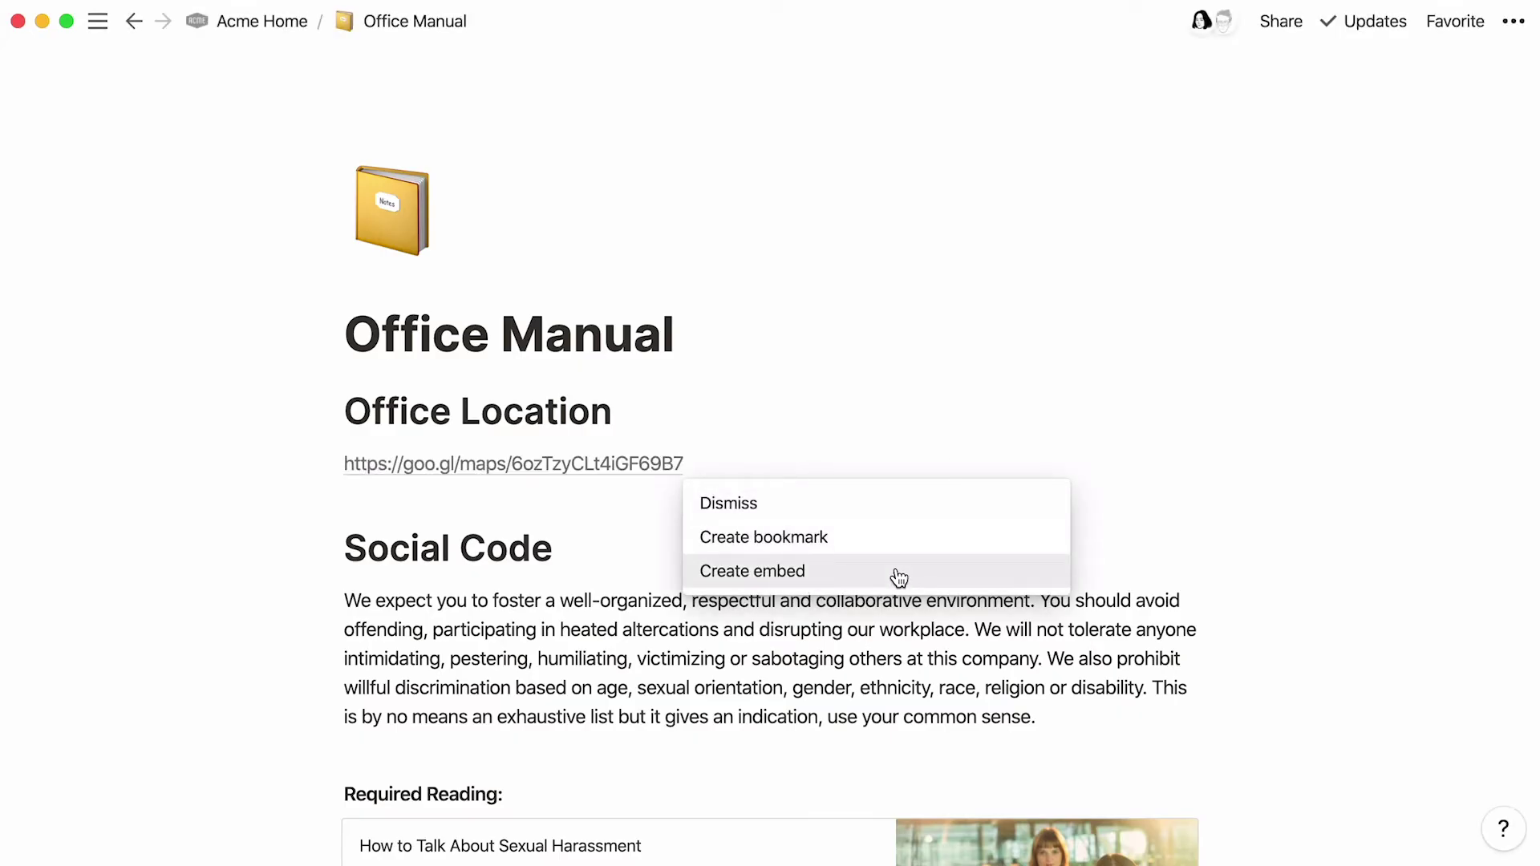
left_click(898, 578)
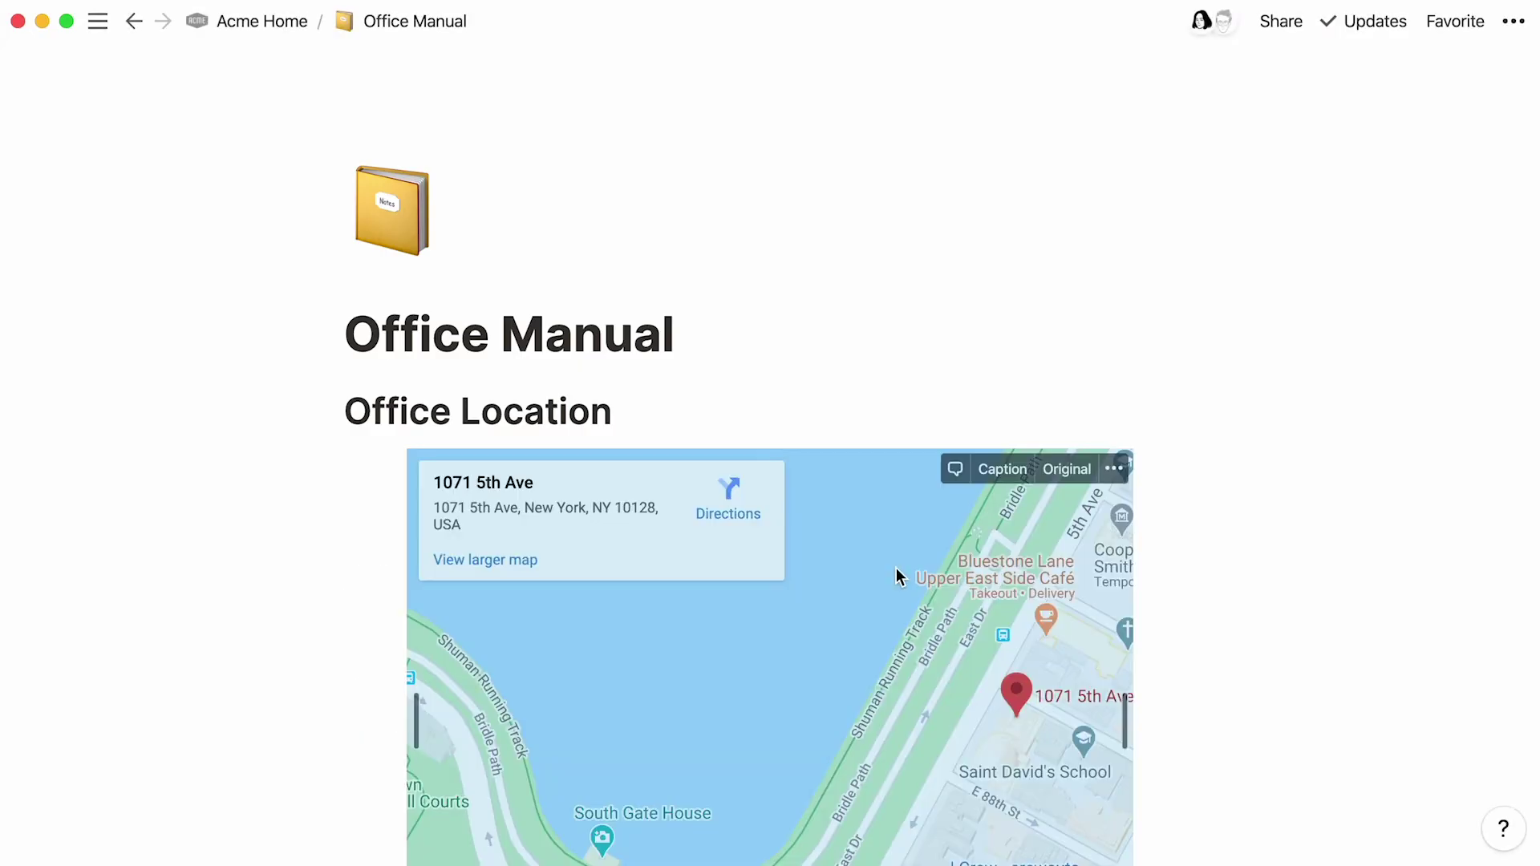
scroll(897, 568, "down", 3)
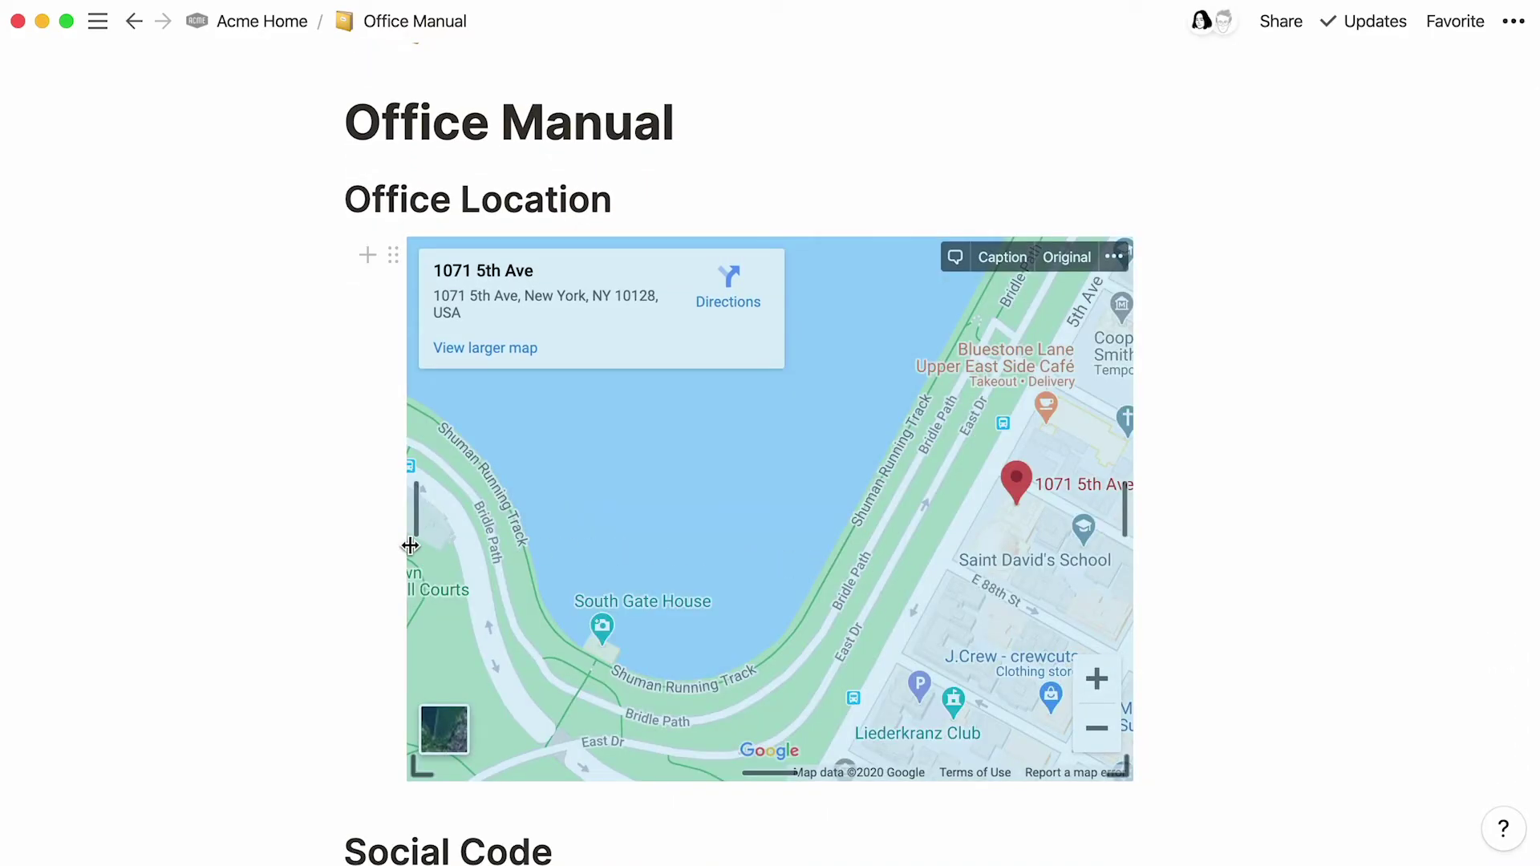
Step: Widen the map embed past the text column, zoom out one level, and center the pin
left_click_drag(409, 545, 110, 527)
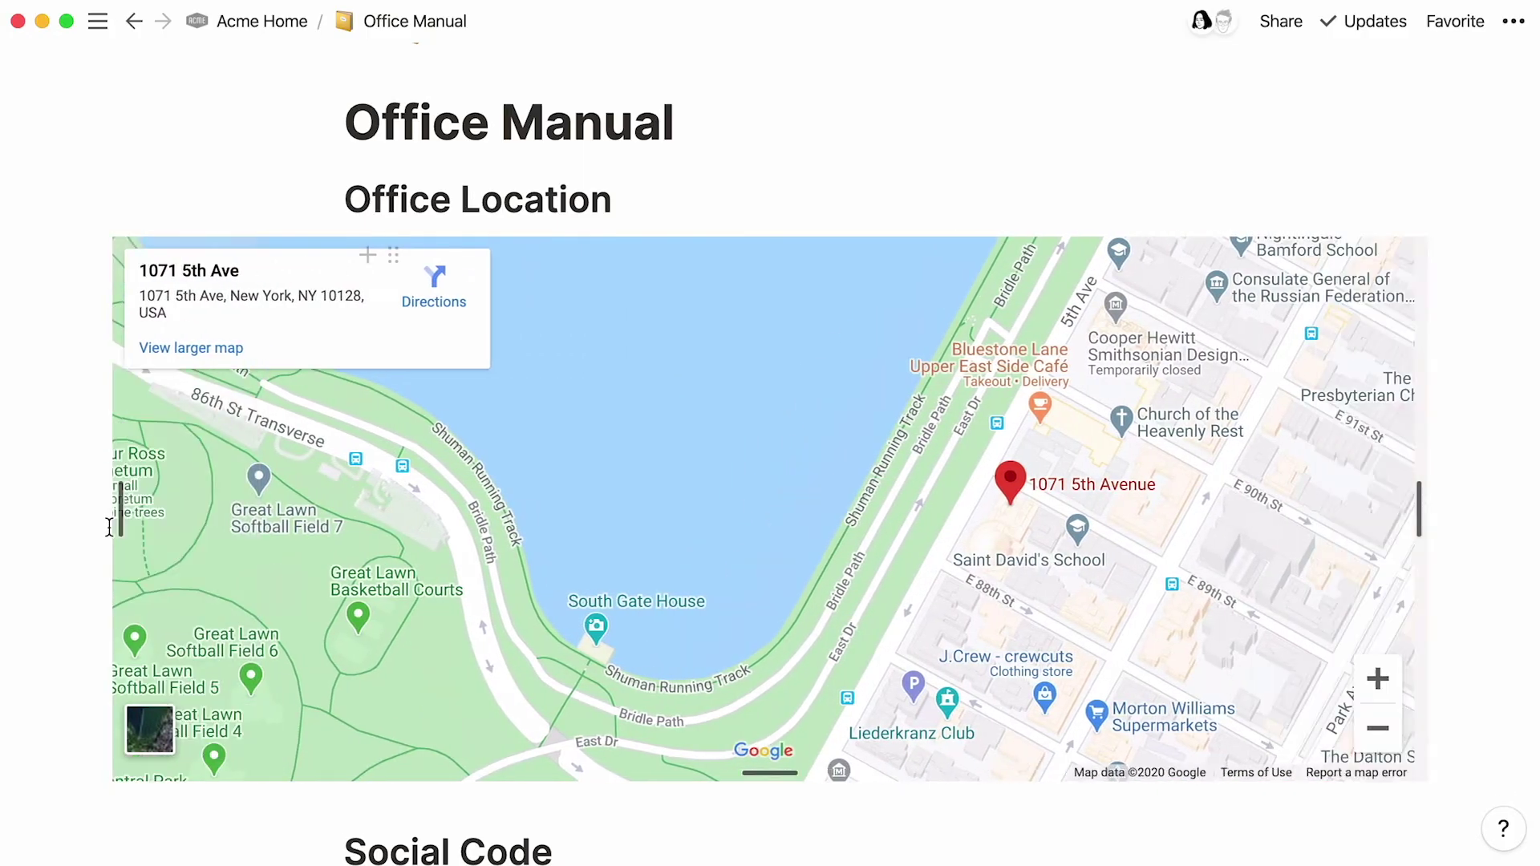
left_click(1392, 728)
left_click_drag(884, 505, 719, 530)
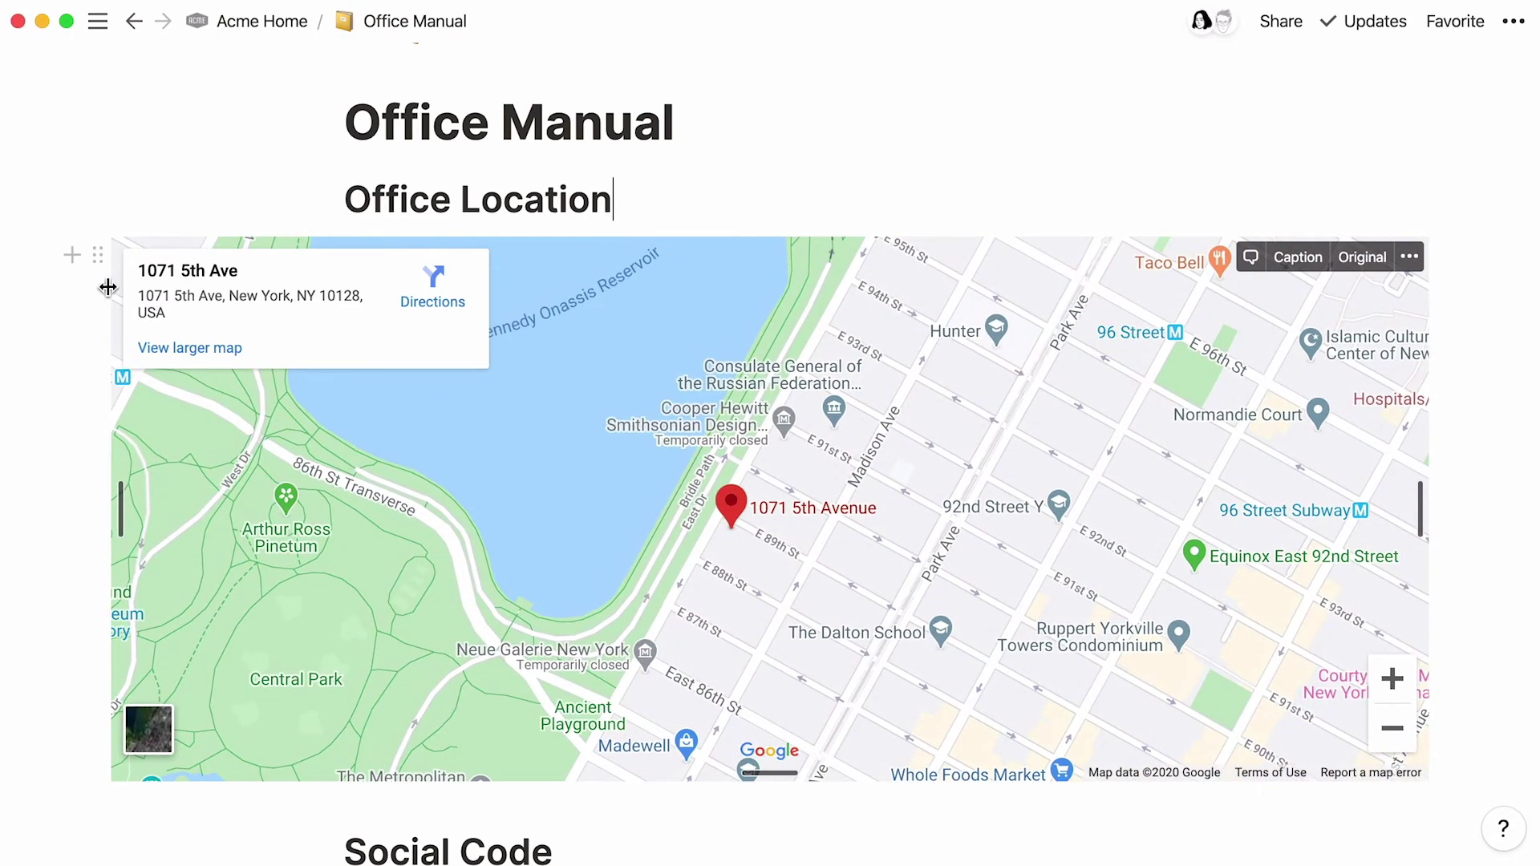
Step: Delete the wide map embed and start a new block under Office Location
left_click(97, 255)
left_click(250, 103)
left_click(651, 184)
key("Return")
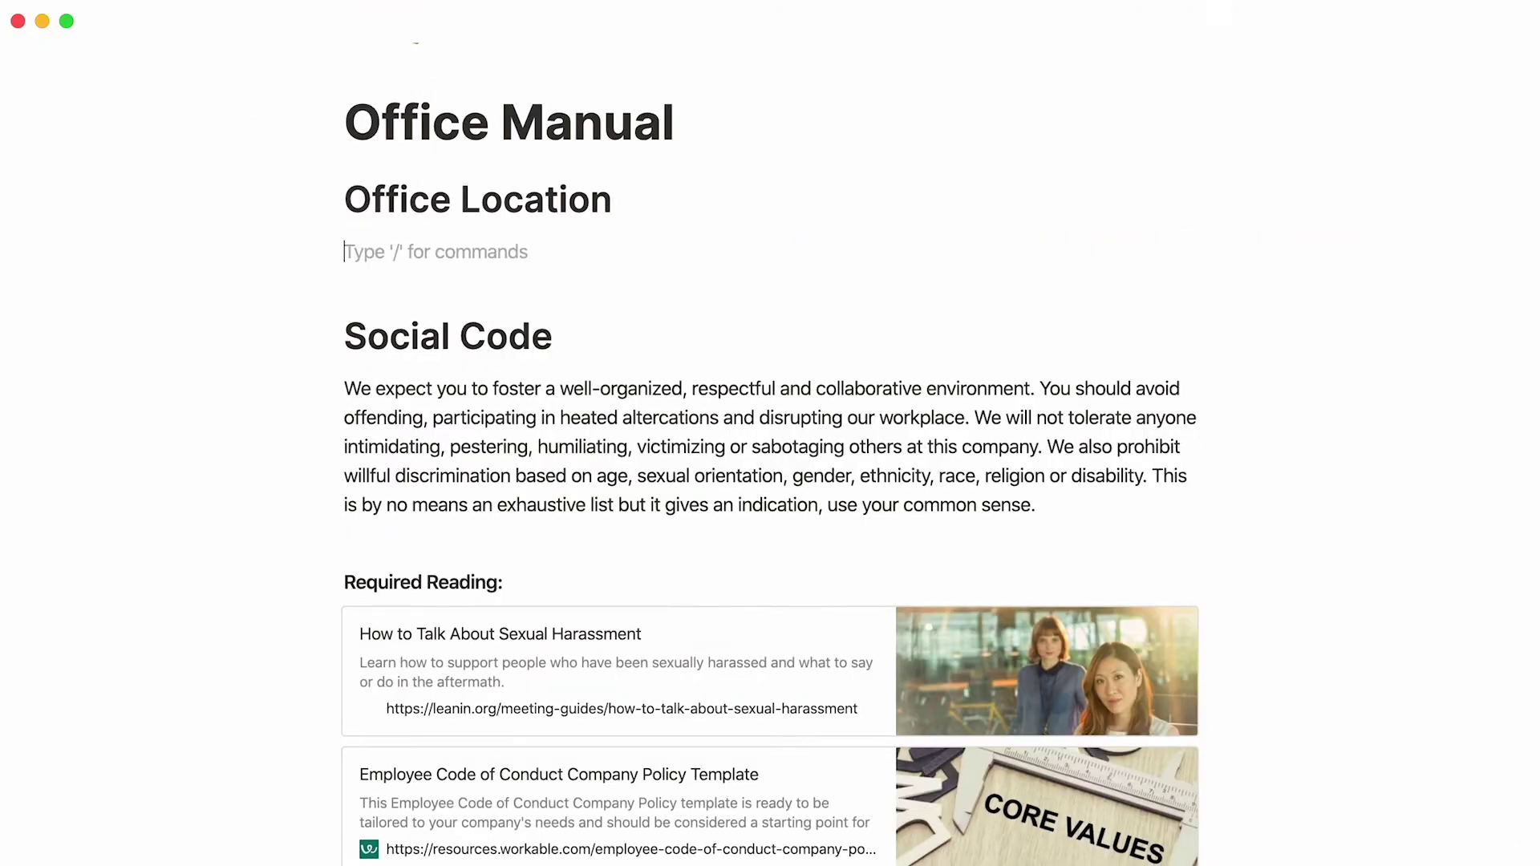
Step: Embed the 1071 5th Ave goo.gl map link through a standard /embed block
type("/map")
key("BackSpace")
key("BackSpace")
key("BackSpace")
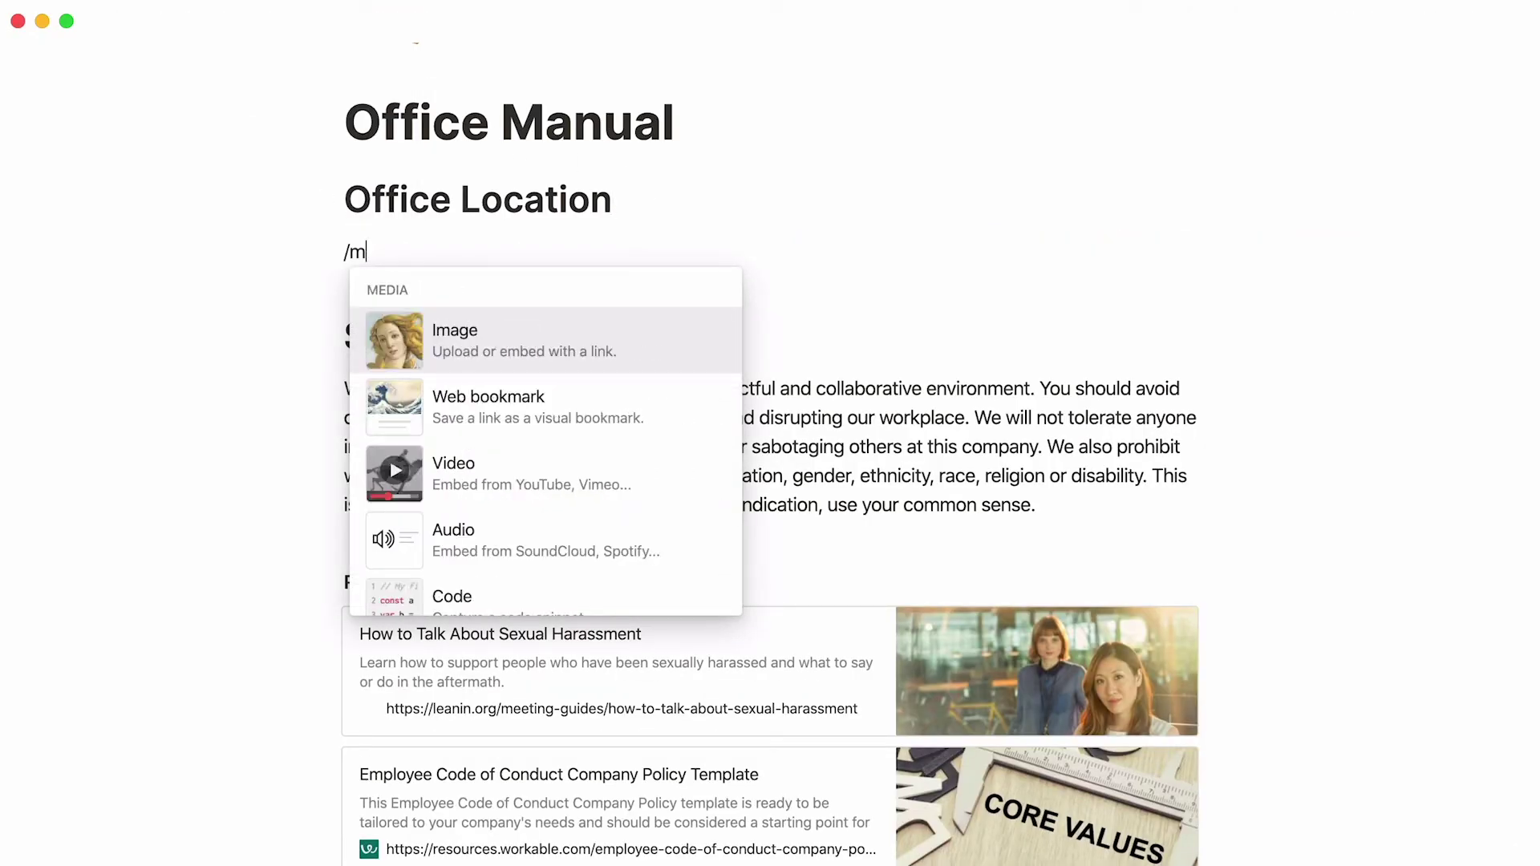
type("embed")
key("Return")
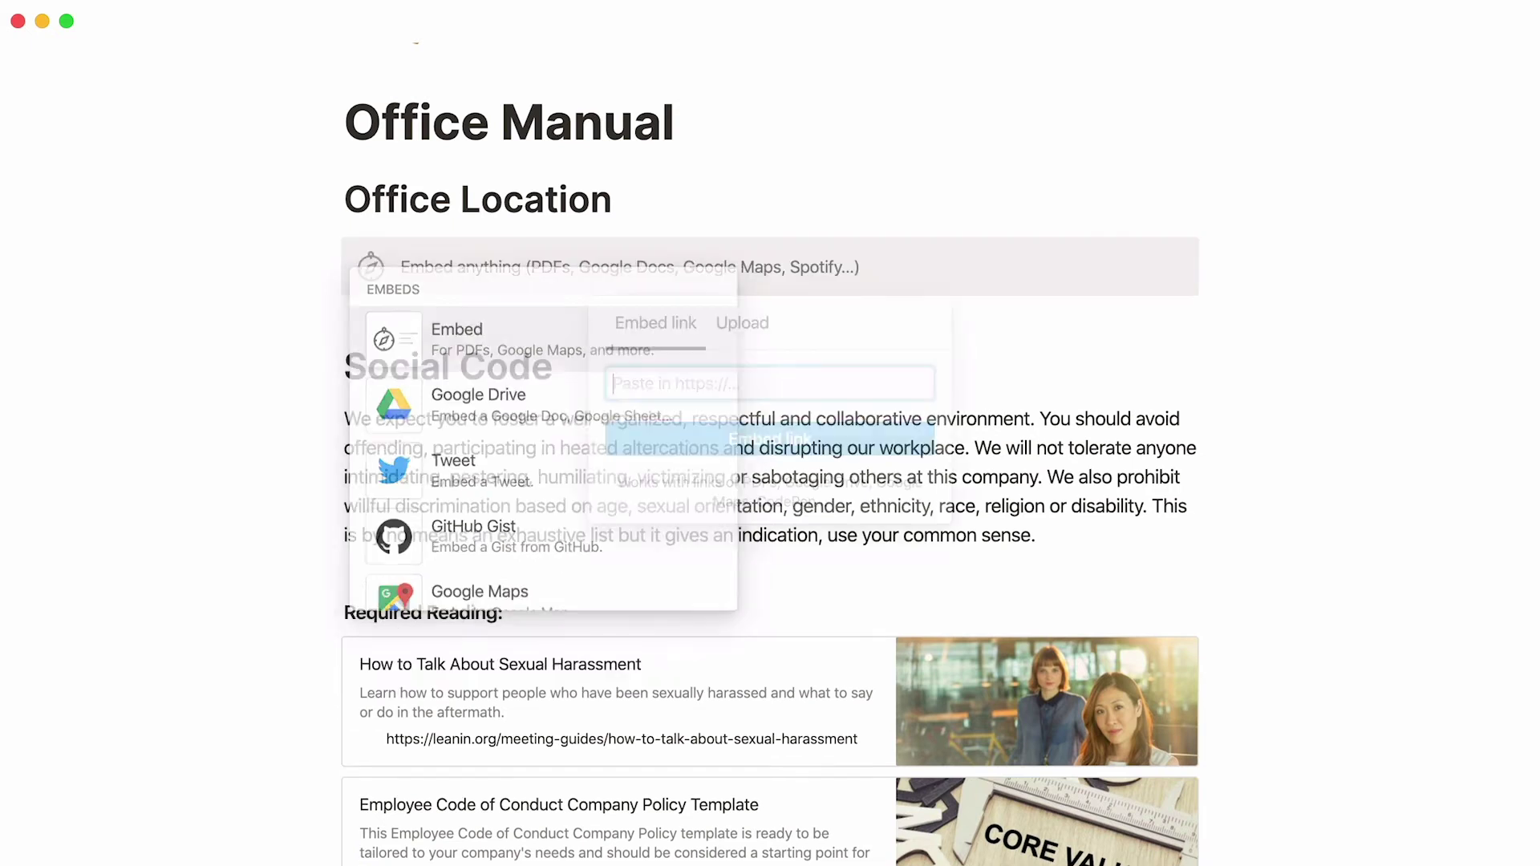
key("super+v")
left_click(898, 438)
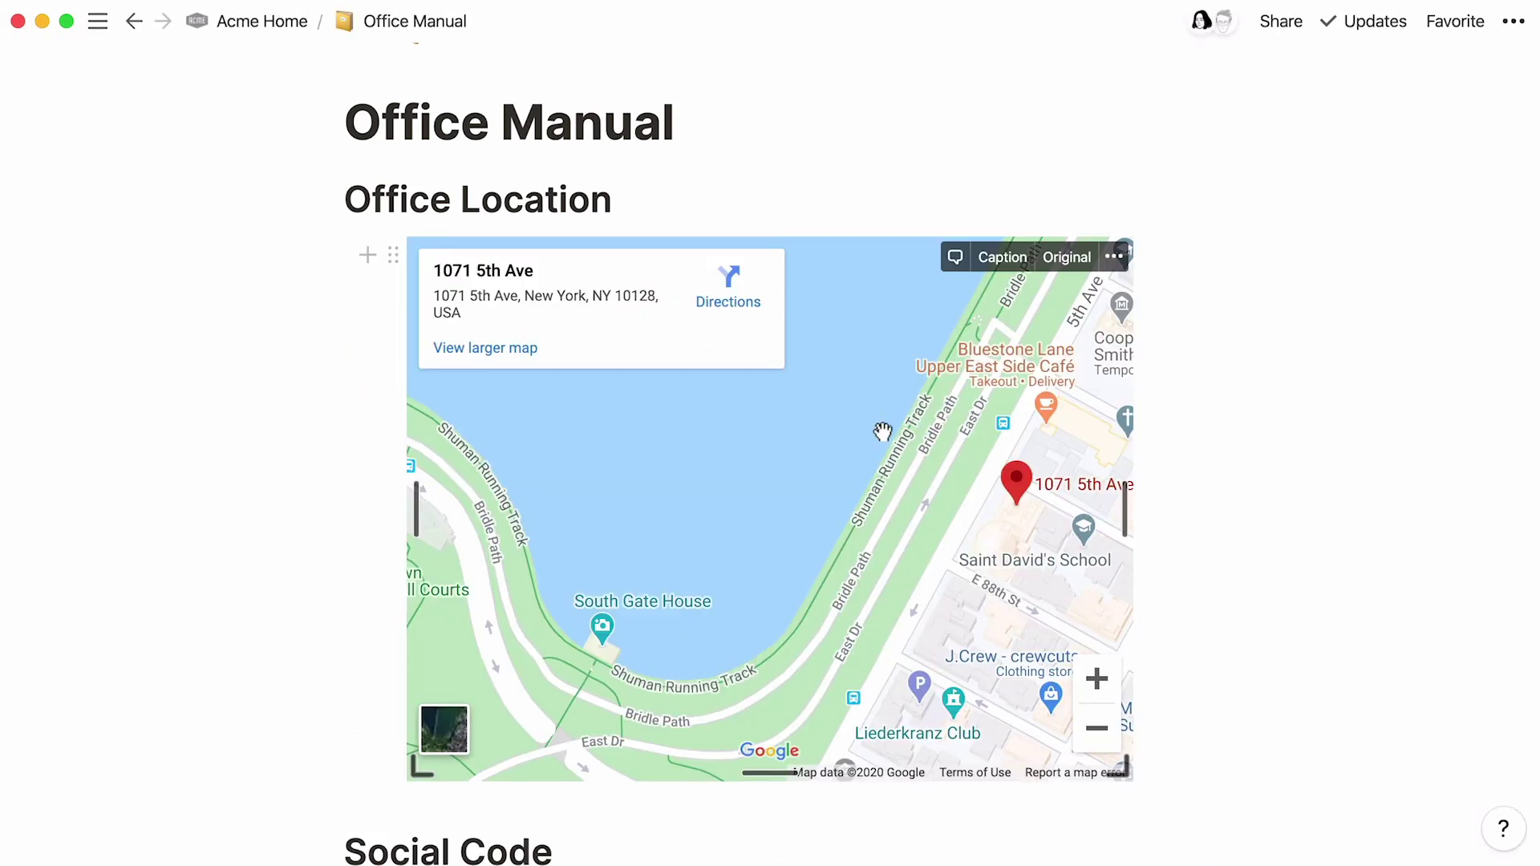
scroll(1239, 315, "up", 3)
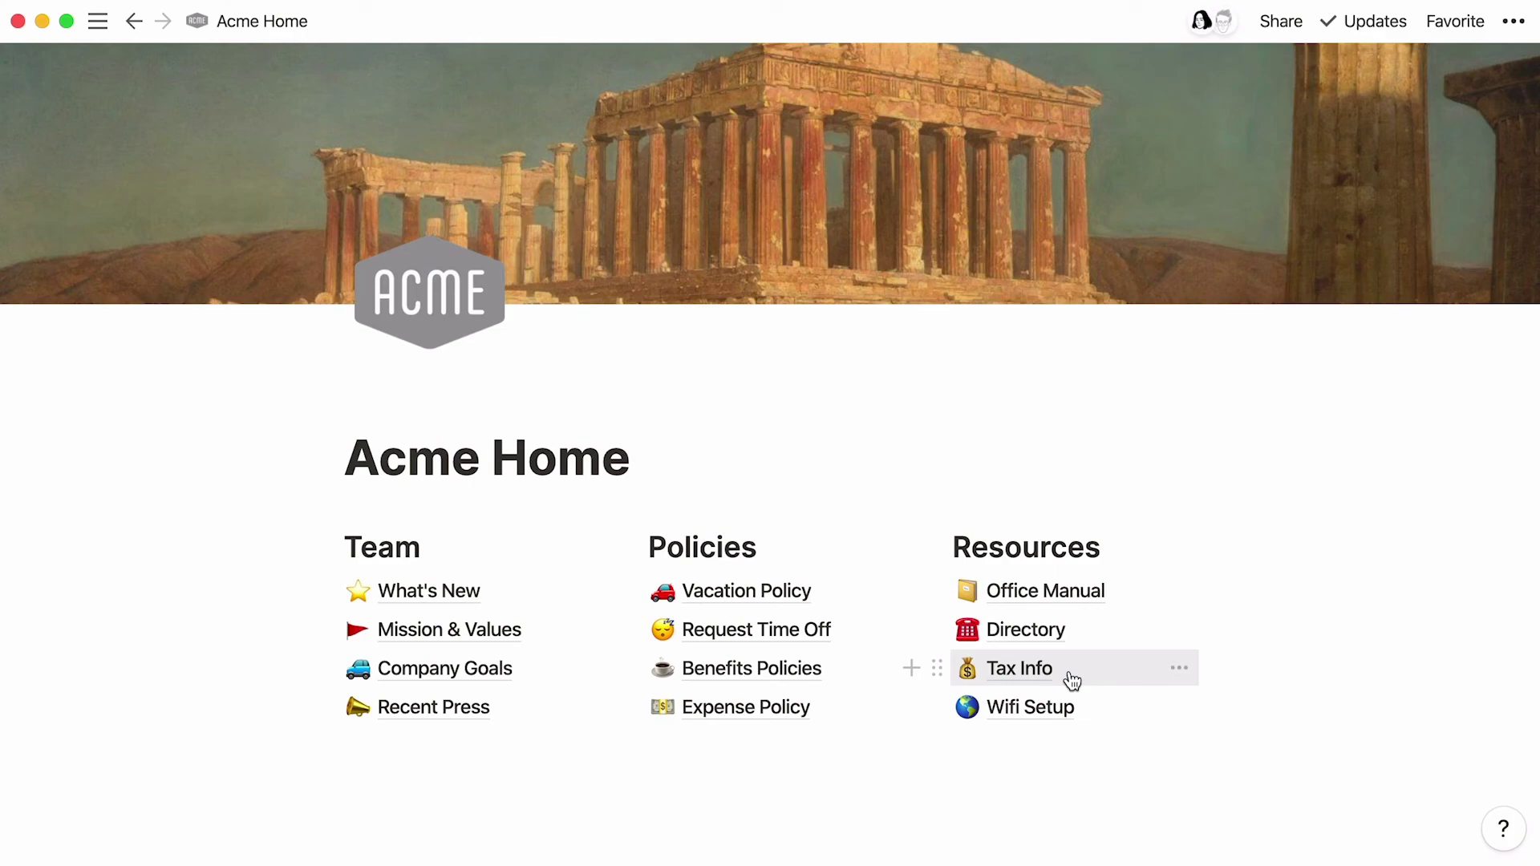
Step: Upload 2020 Form W-2.pdf as a /pdf embed under Use this form on Tax Info
left_click(1070, 681)
type("/pdf")
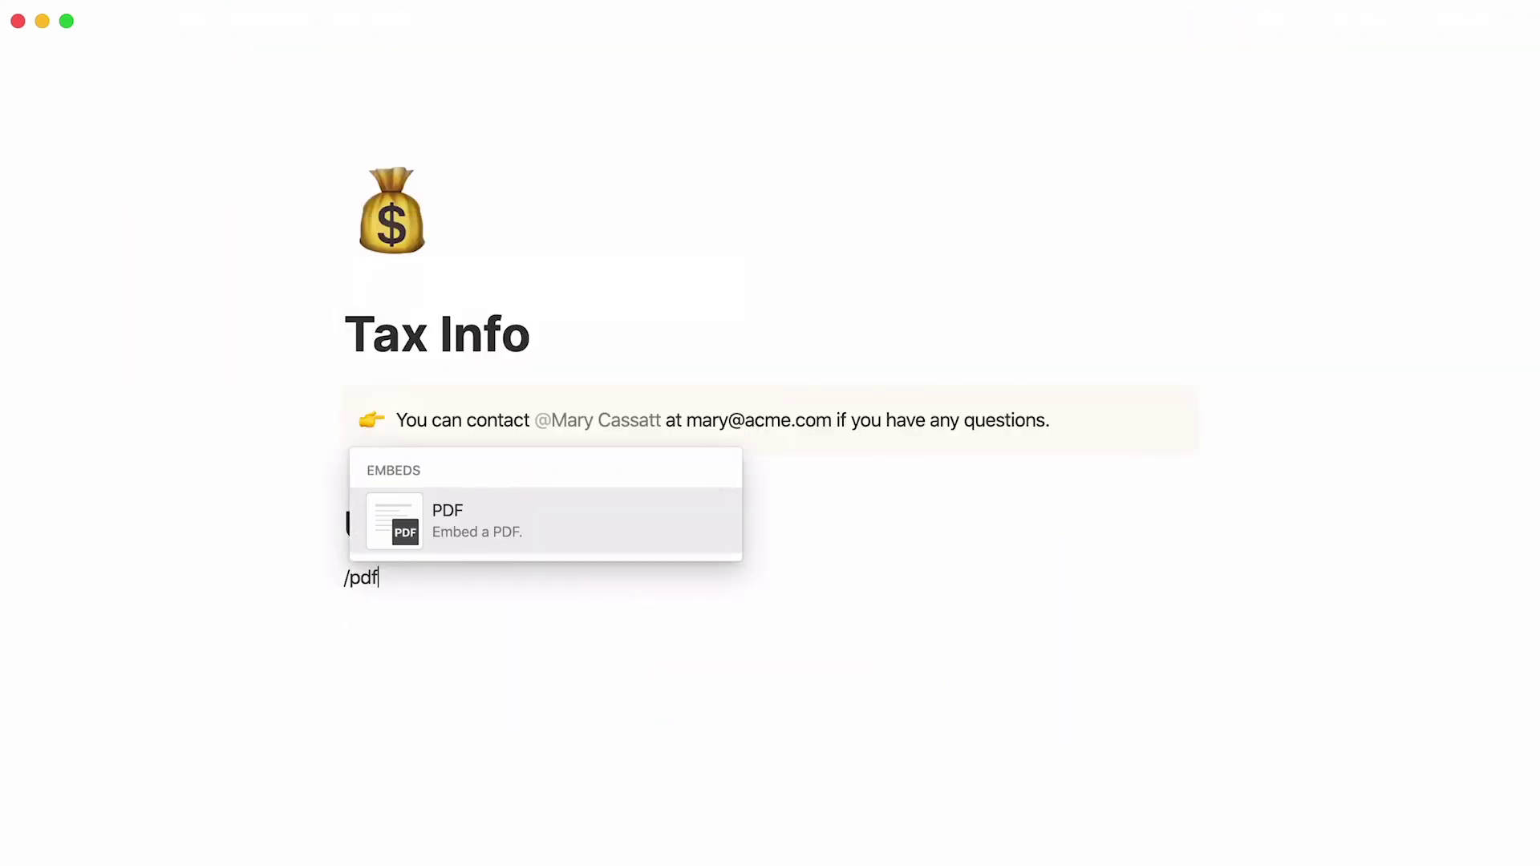
key("Return")
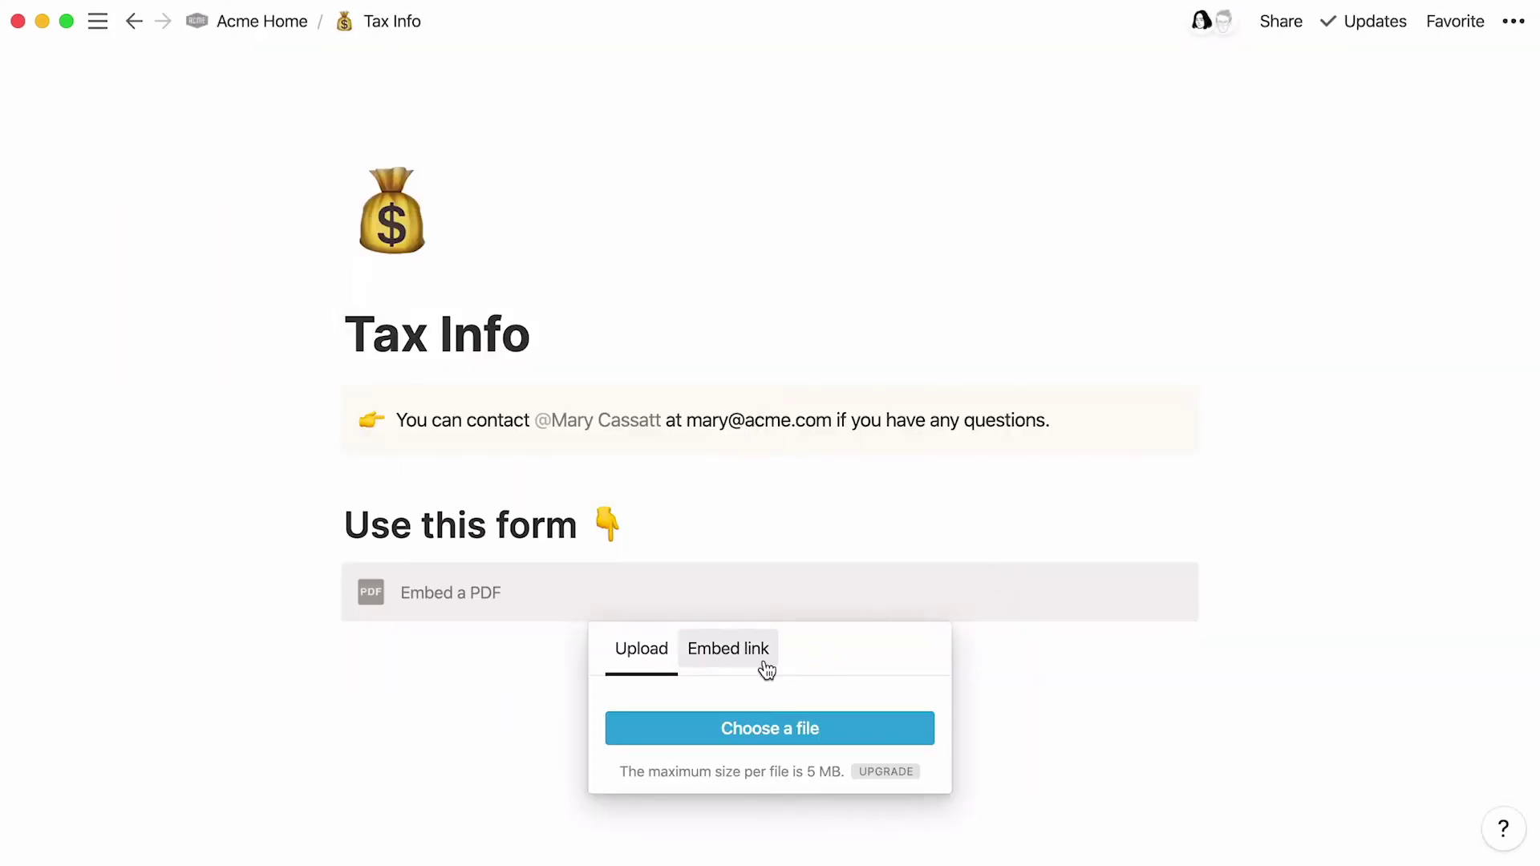
left_click(764, 665)
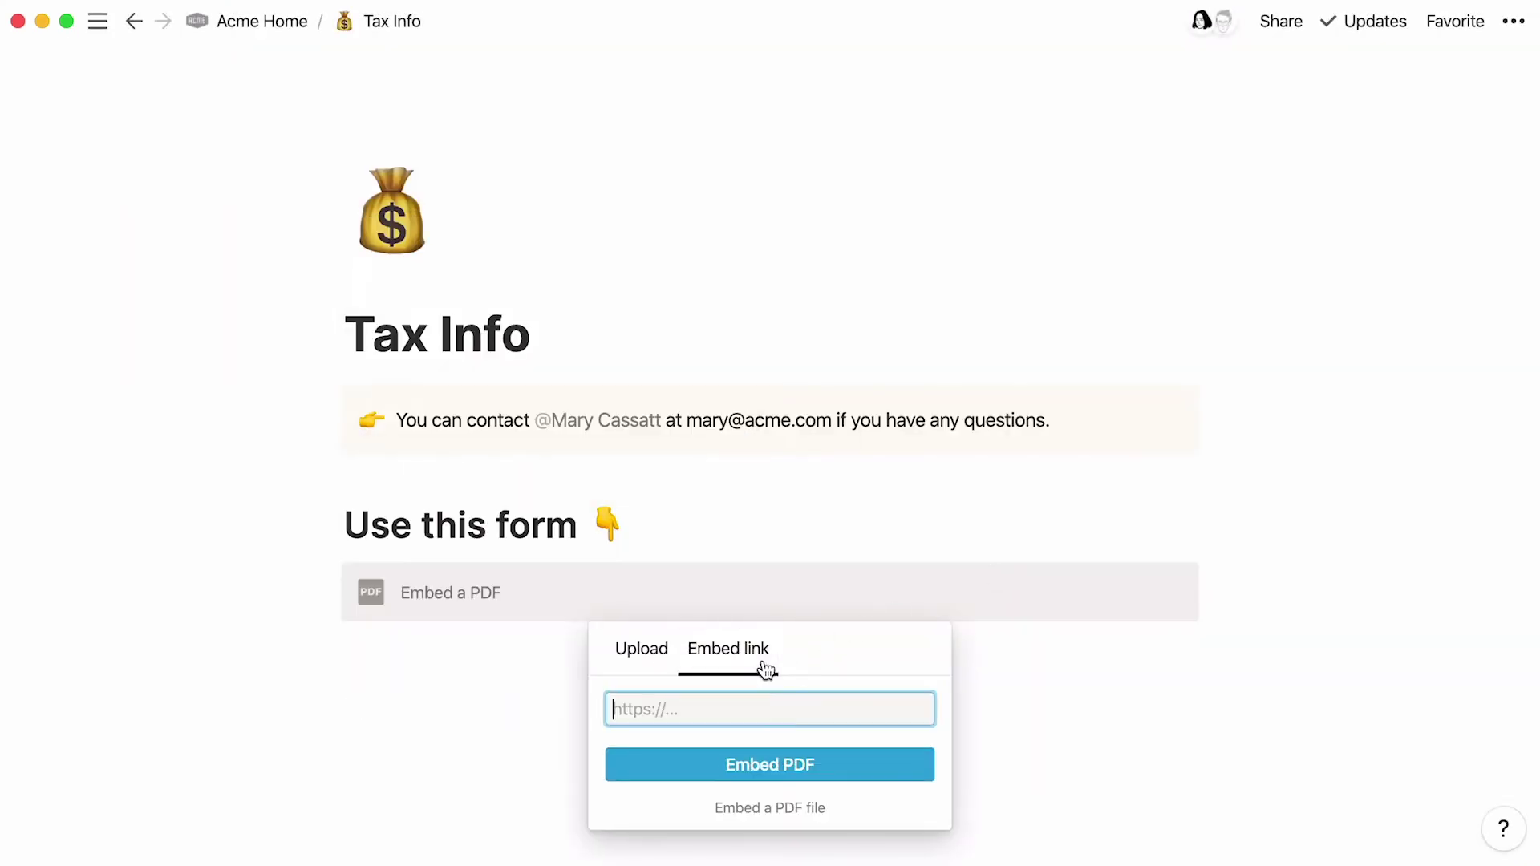
left_click(659, 663)
left_click(688, 730)
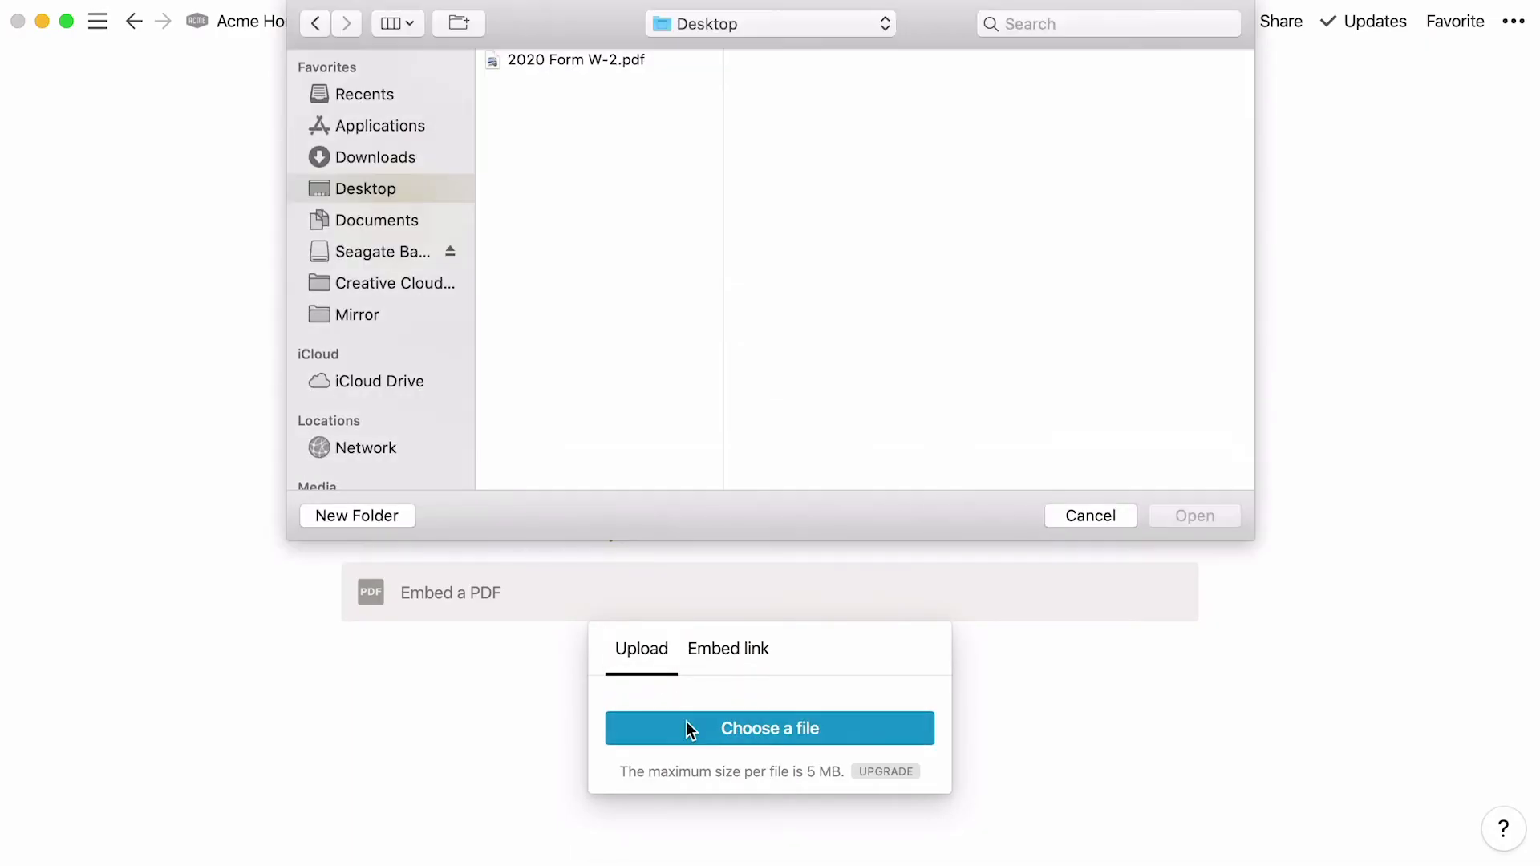
double_click(628, 66)
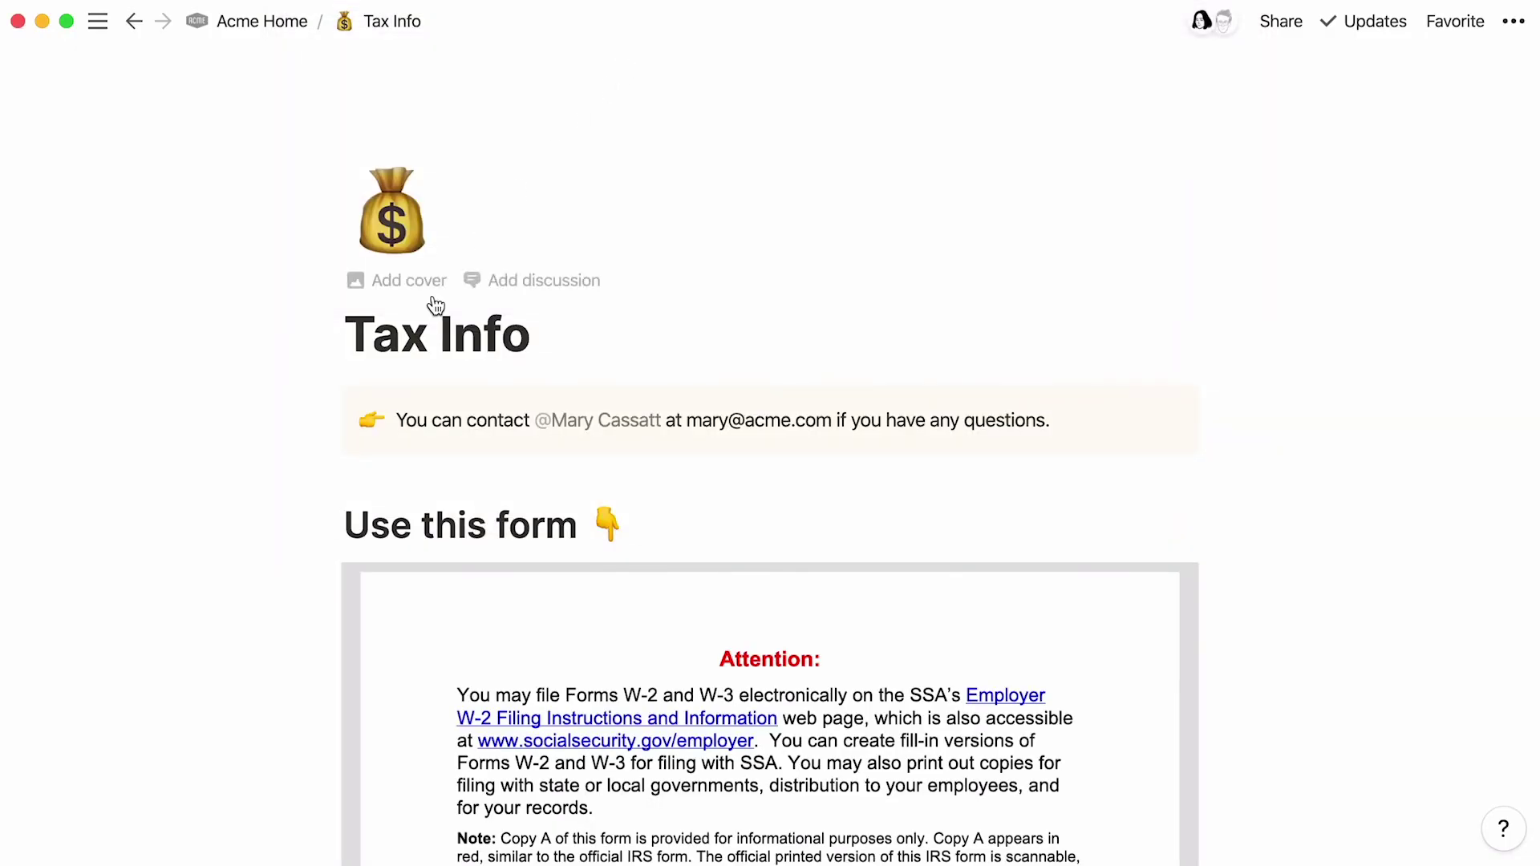
Step: Drag the PDF embed's bottom edge down to make the viewer taller
scroll(131, 608, "down", 5)
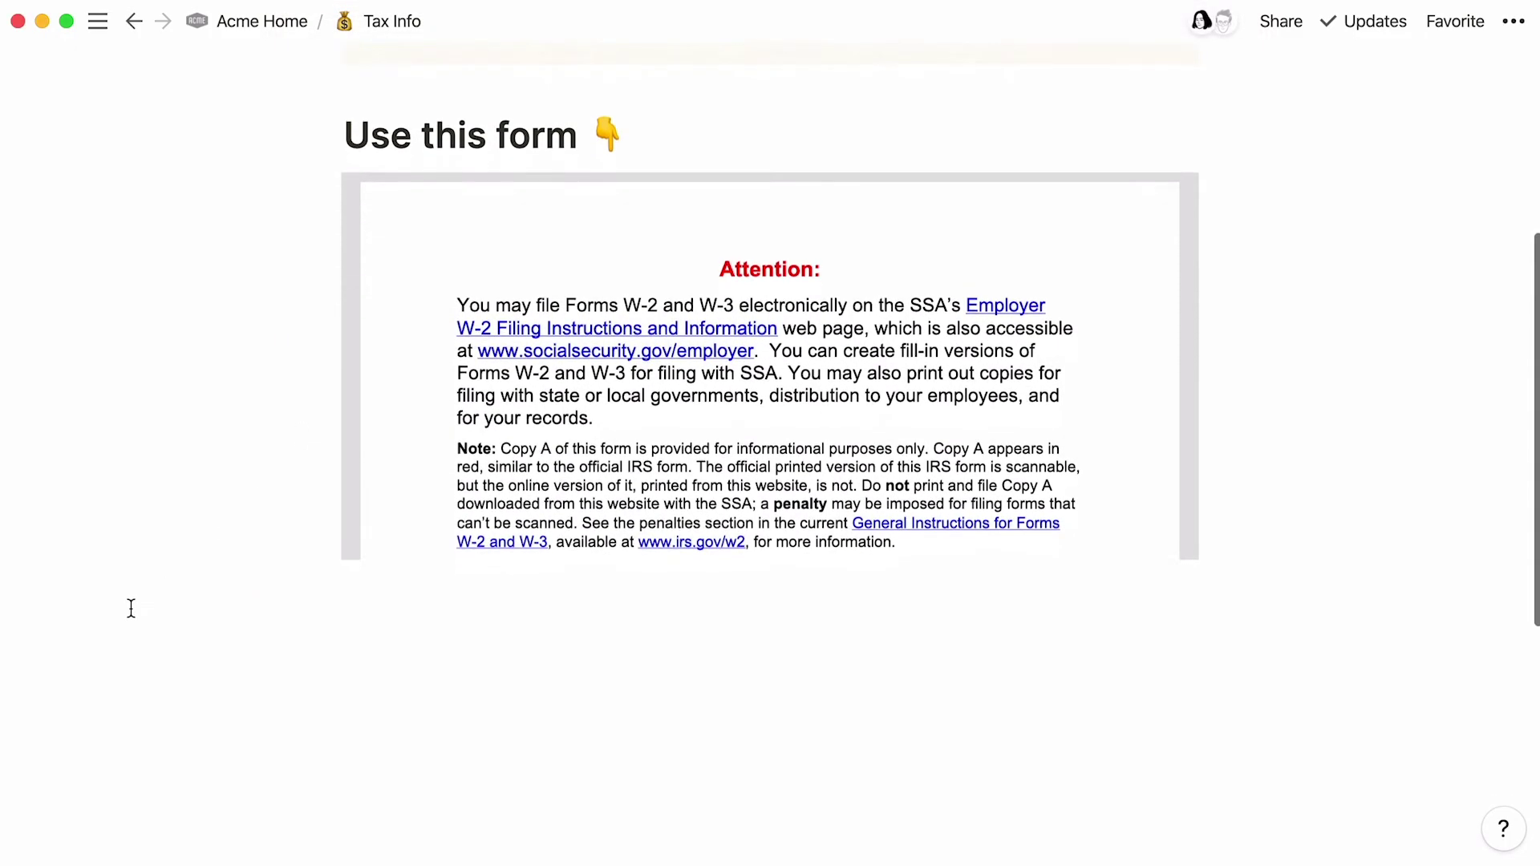
mouse_move(449, 481)
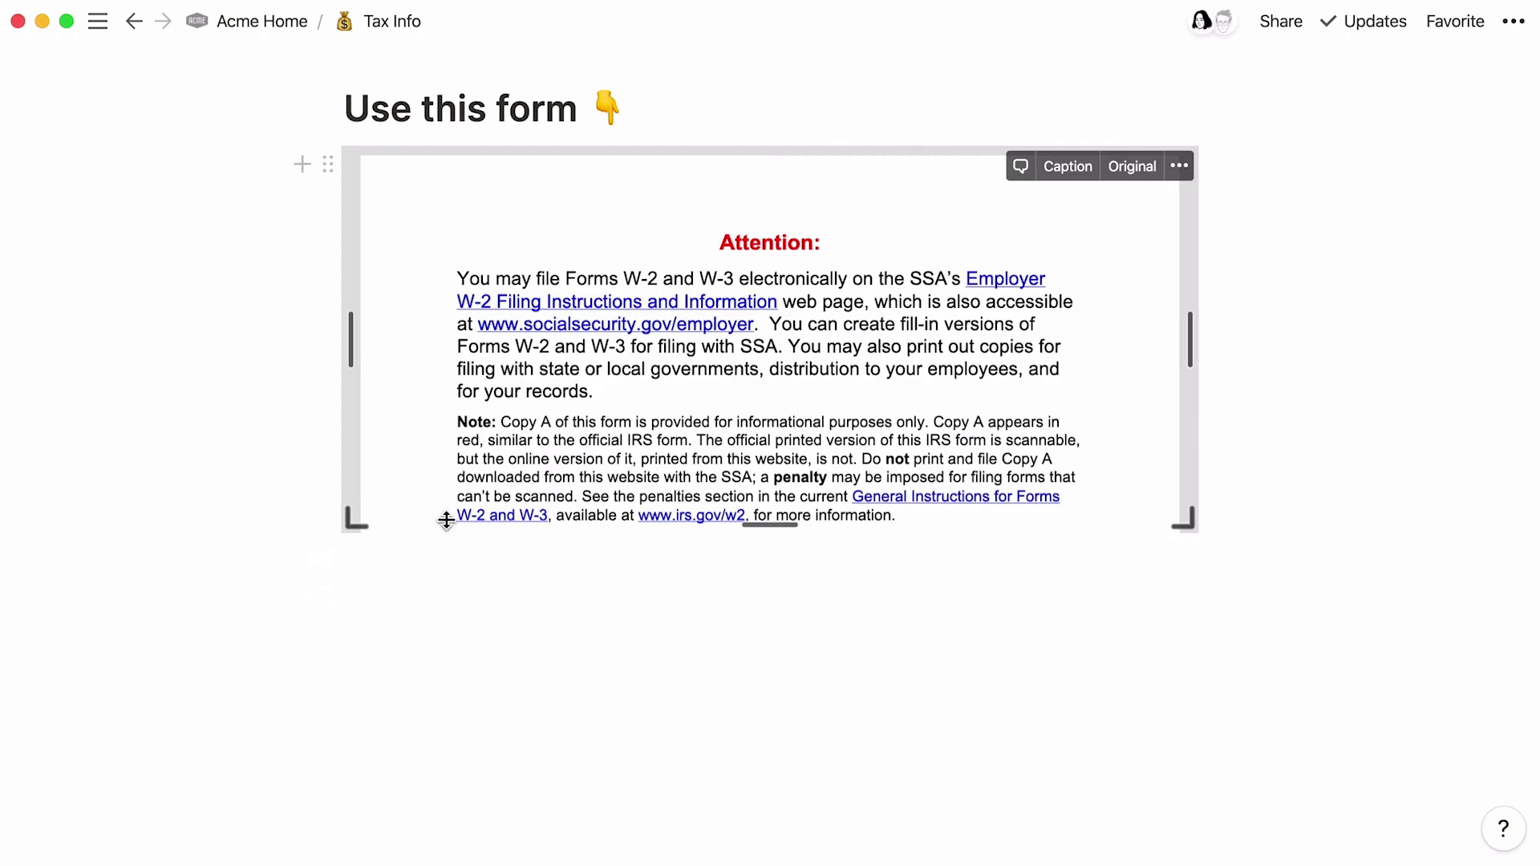
left_click_drag(446, 520, 423, 708)
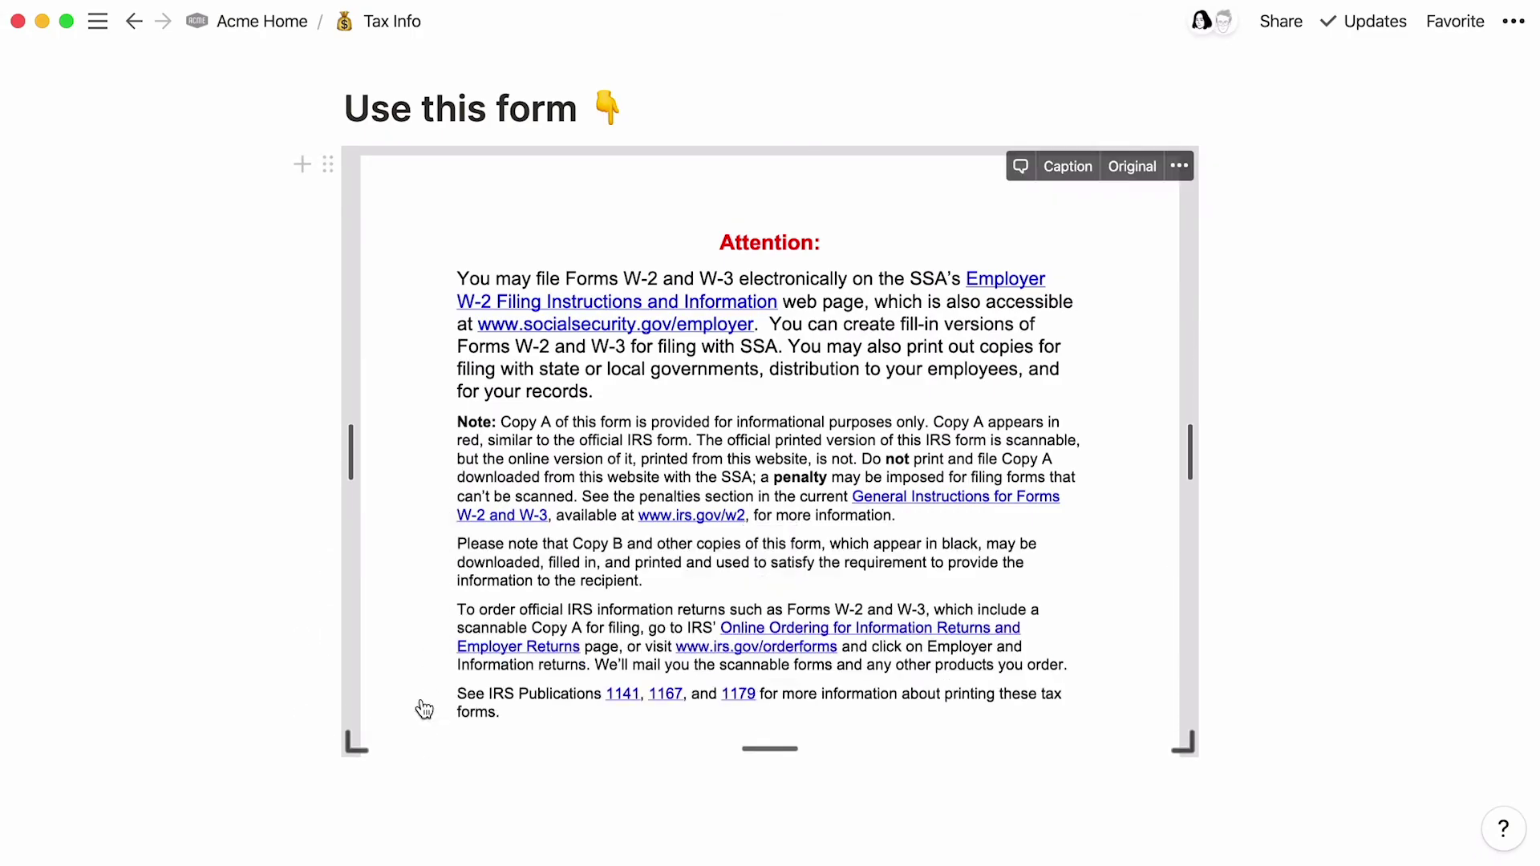
scroll(423, 506, "down", 10)
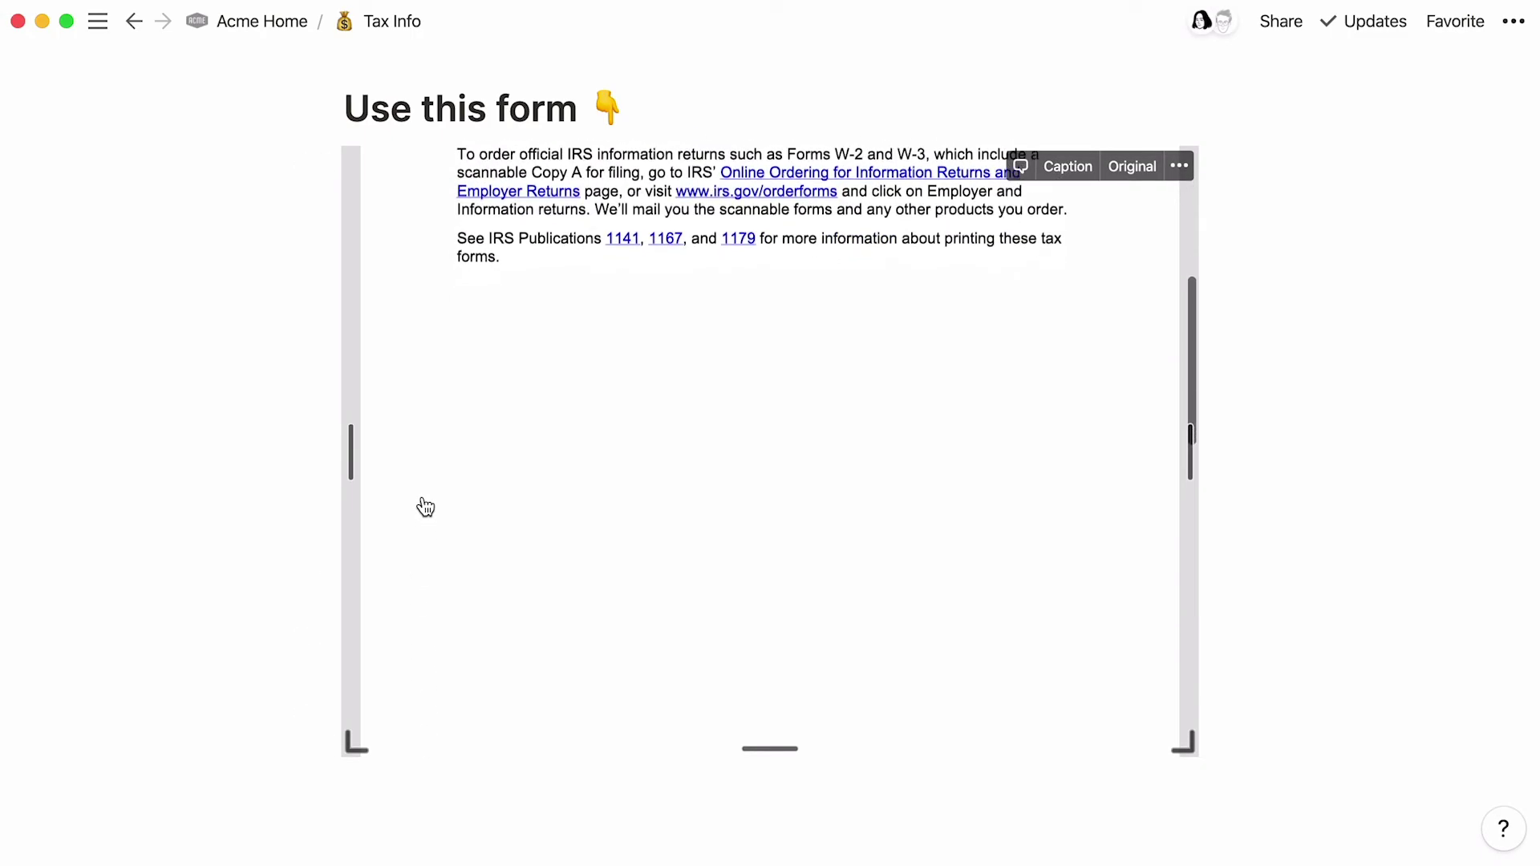
scroll(424, 505, "down", 15)
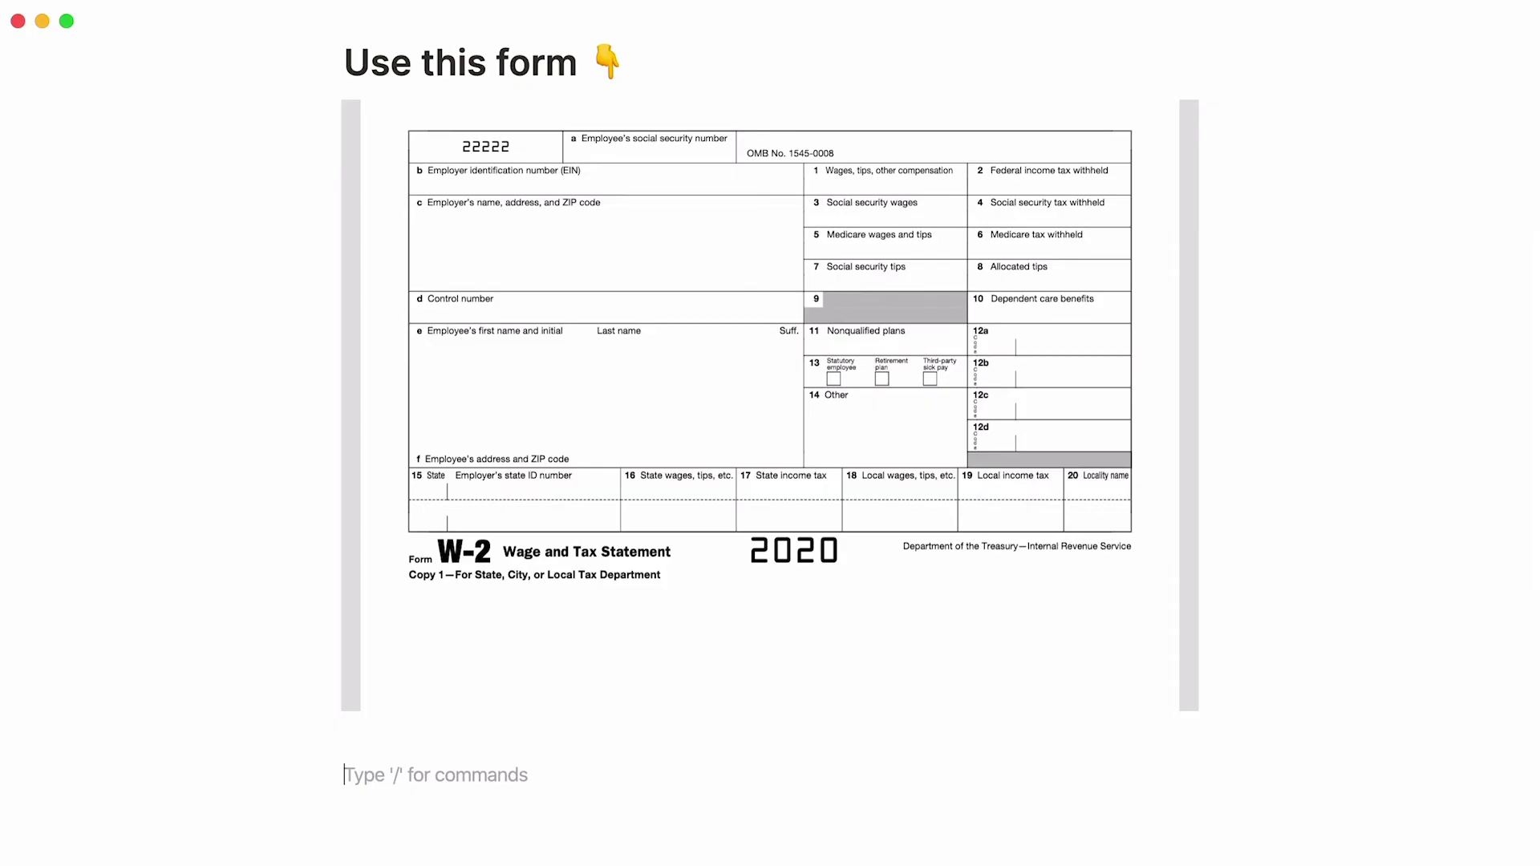
Step: Attach 2020 Form W-2.pdf as a /file block below the embedded form, then check the browser
type("/file")
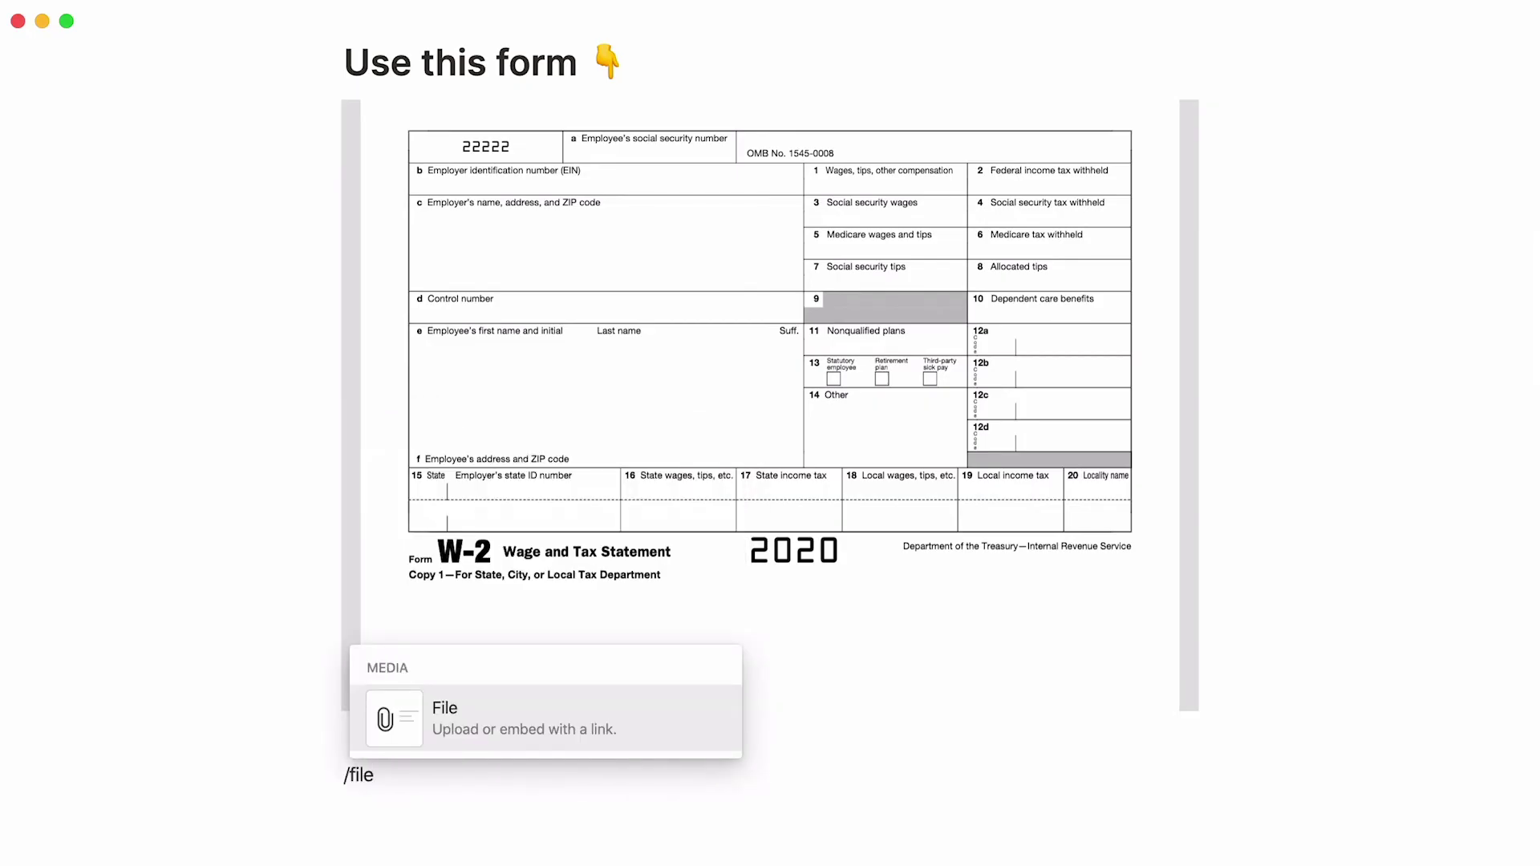
key("Return")
left_click(619, 695)
left_click(628, 61)
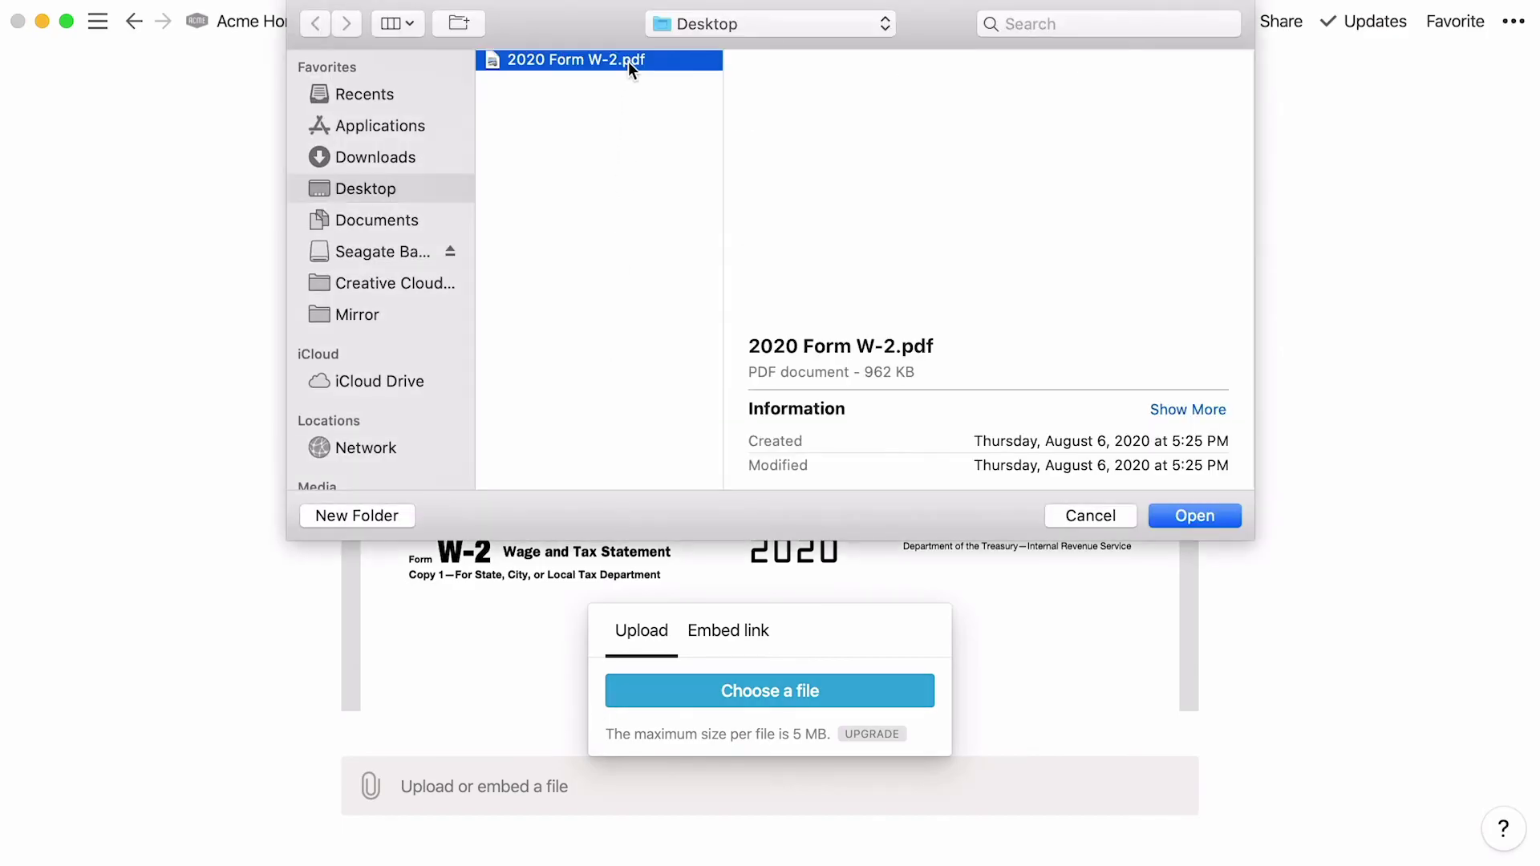
double_click(628, 61)
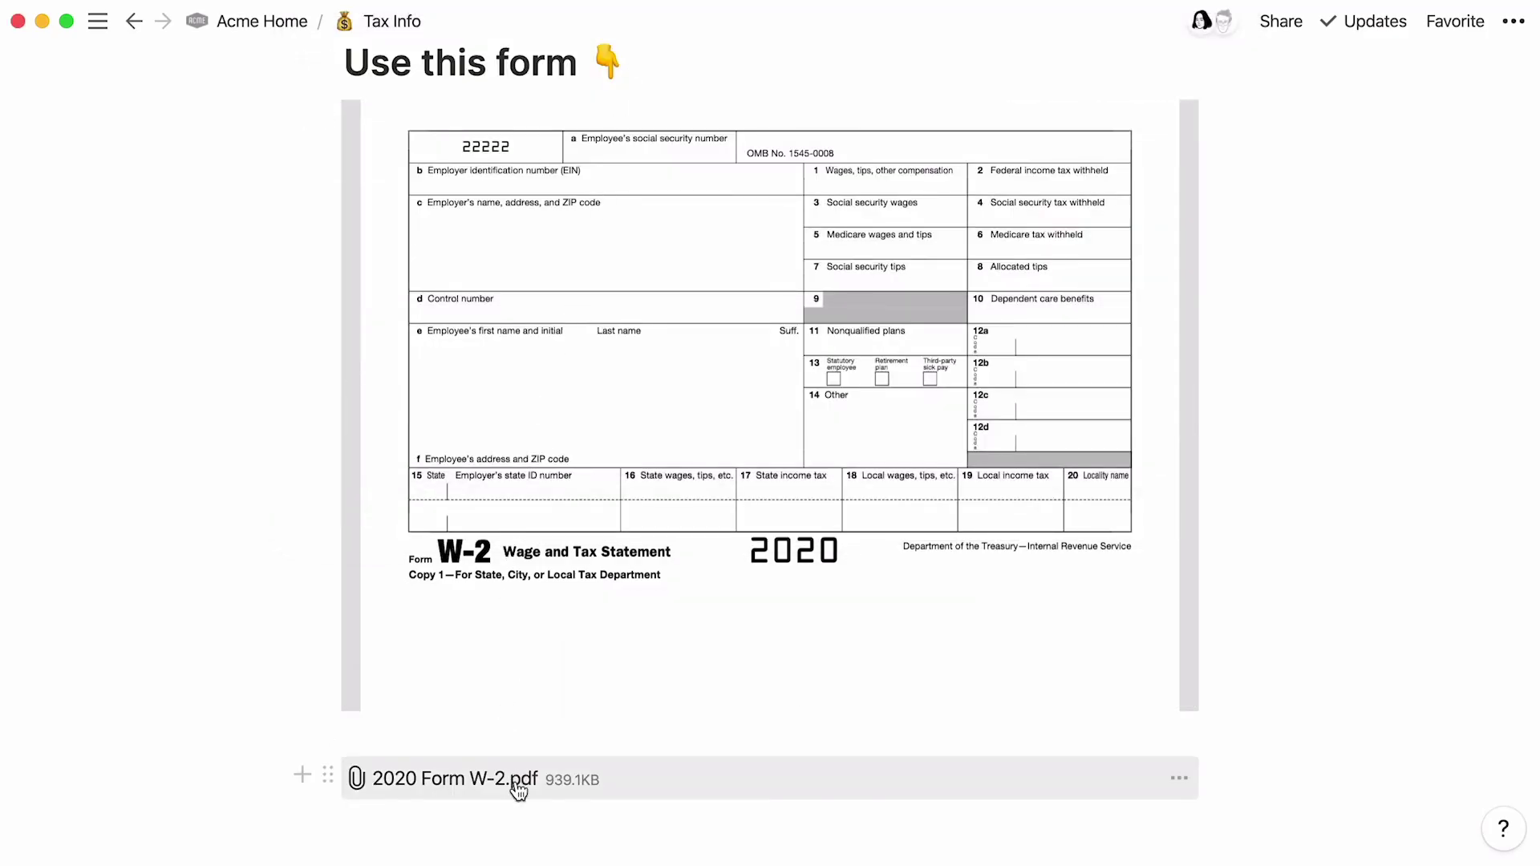
key("super+Tab")
key("super+Tab")
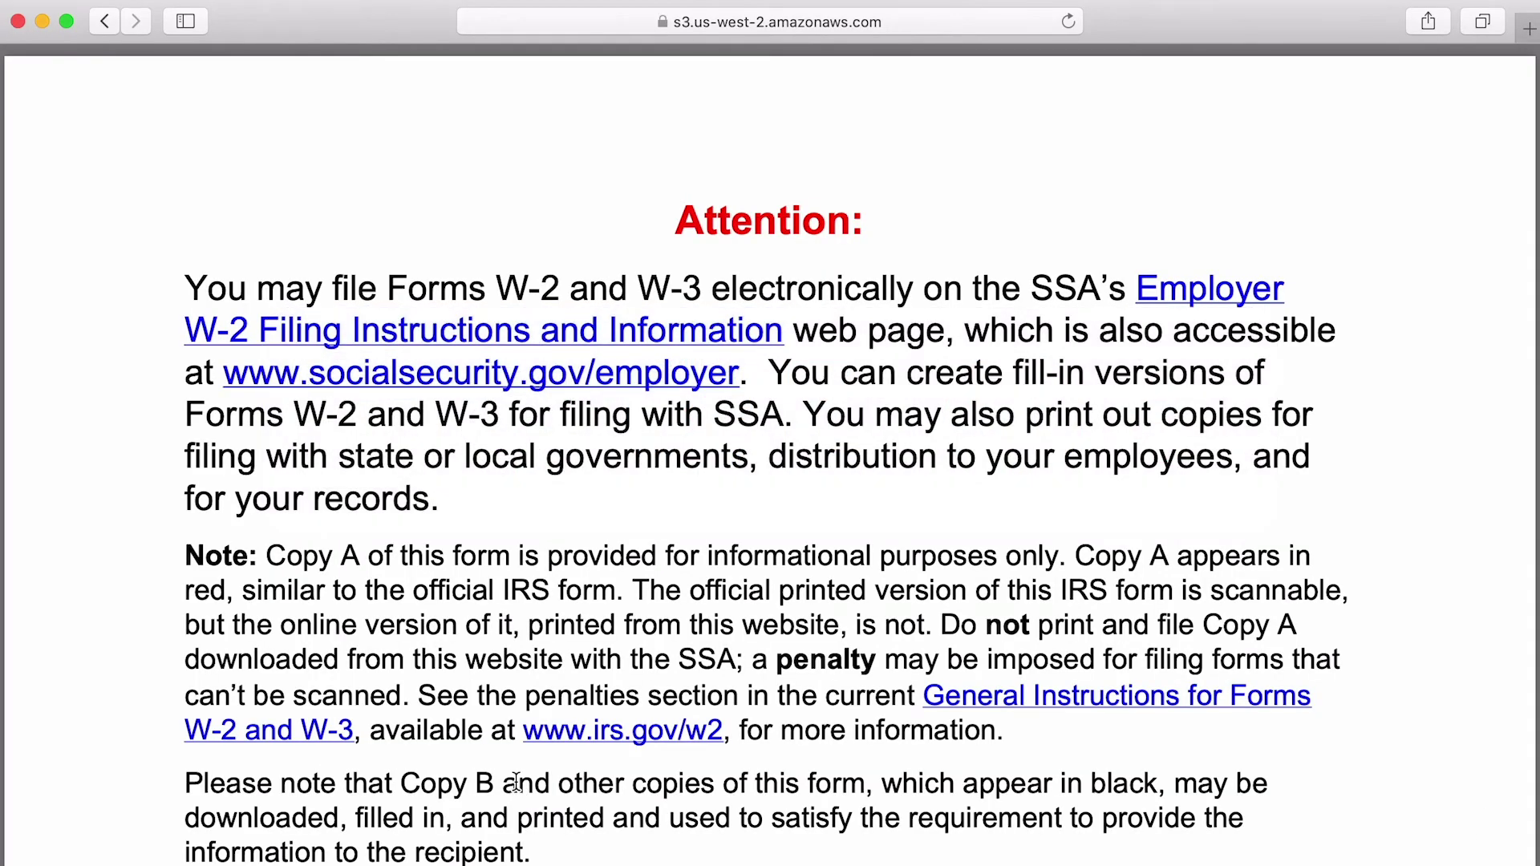
key("super+Tab")
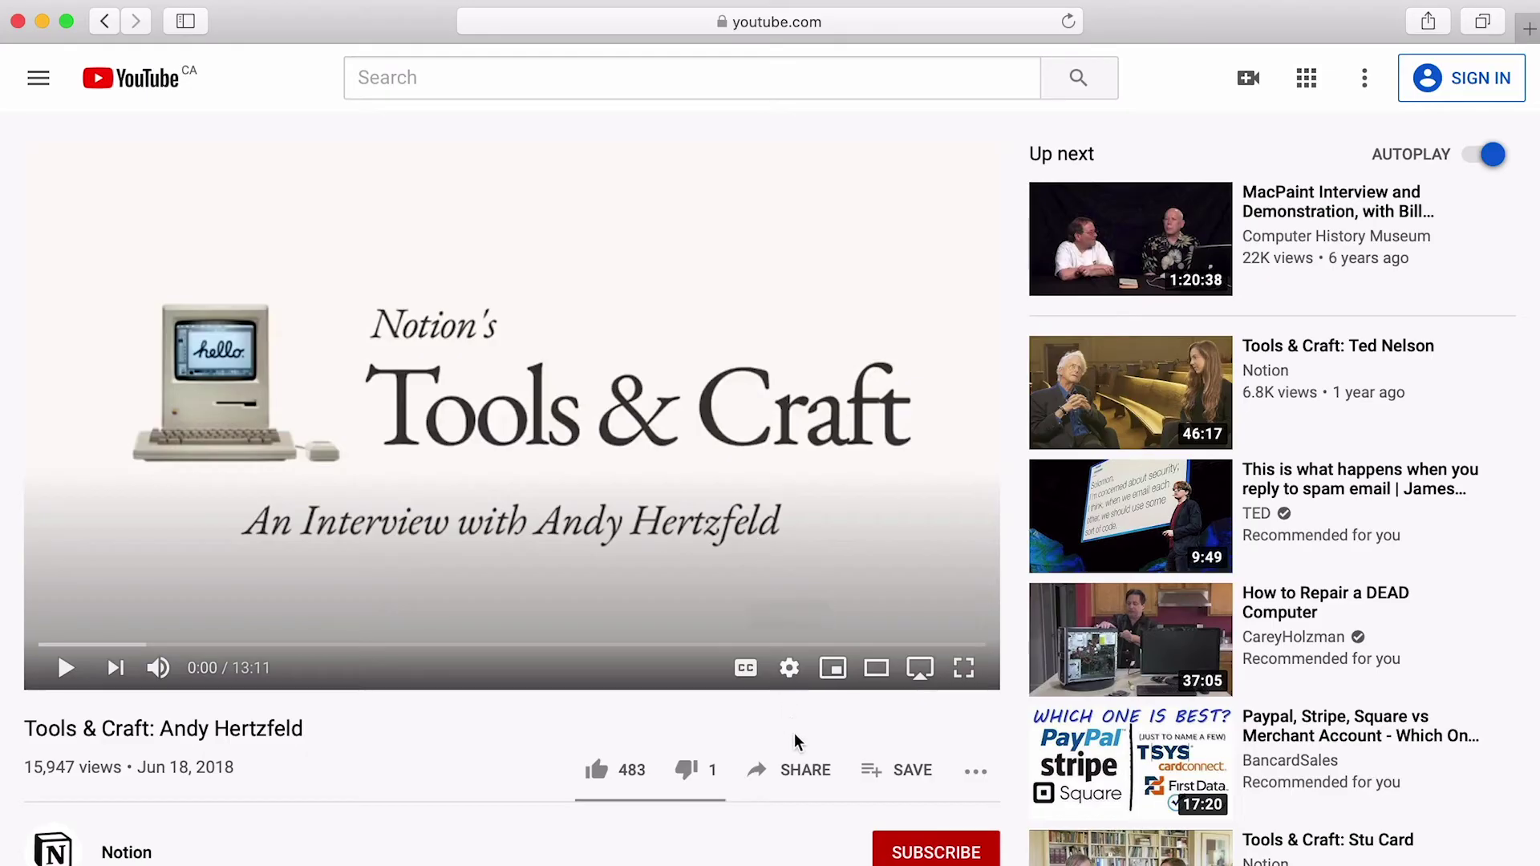
Step: Copy the Tools & Craft video's youtu.be share link and return to Notion's Acme Home
left_click(805, 782)
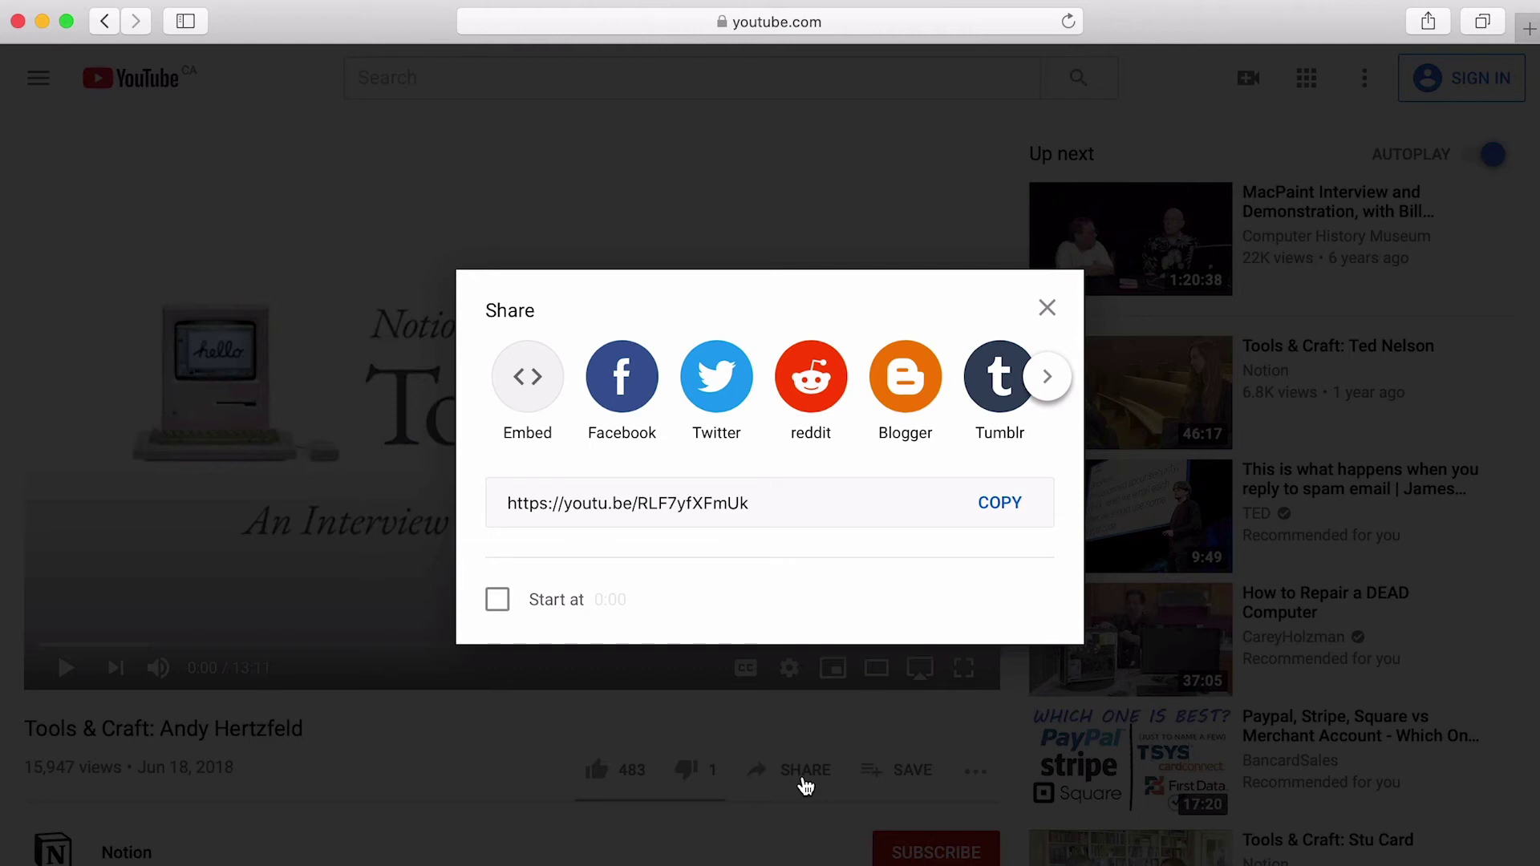
left_click(1017, 523)
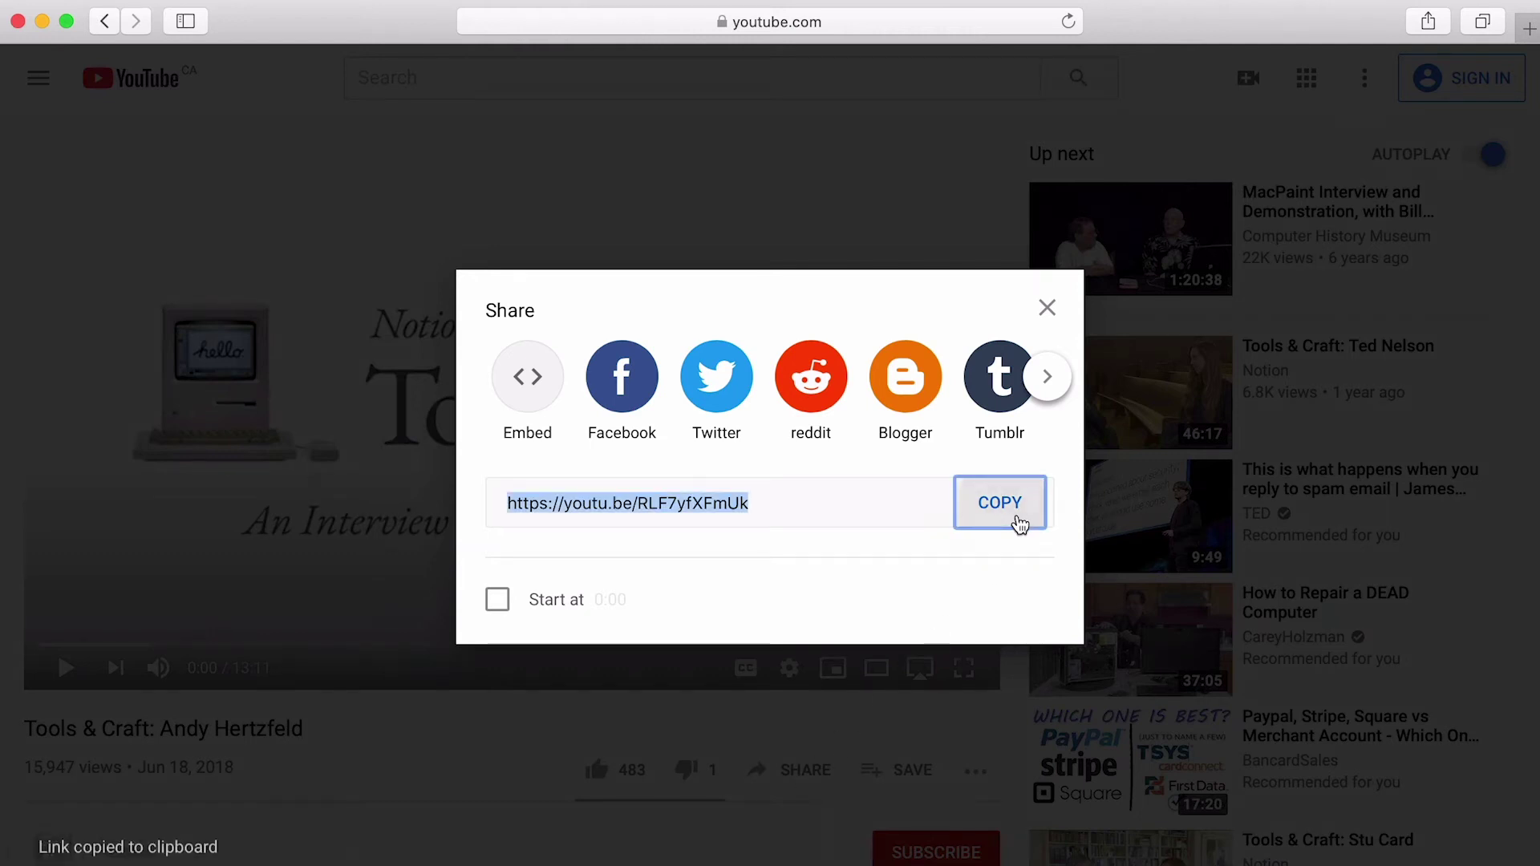
key("Escape")
key("super+Tab")
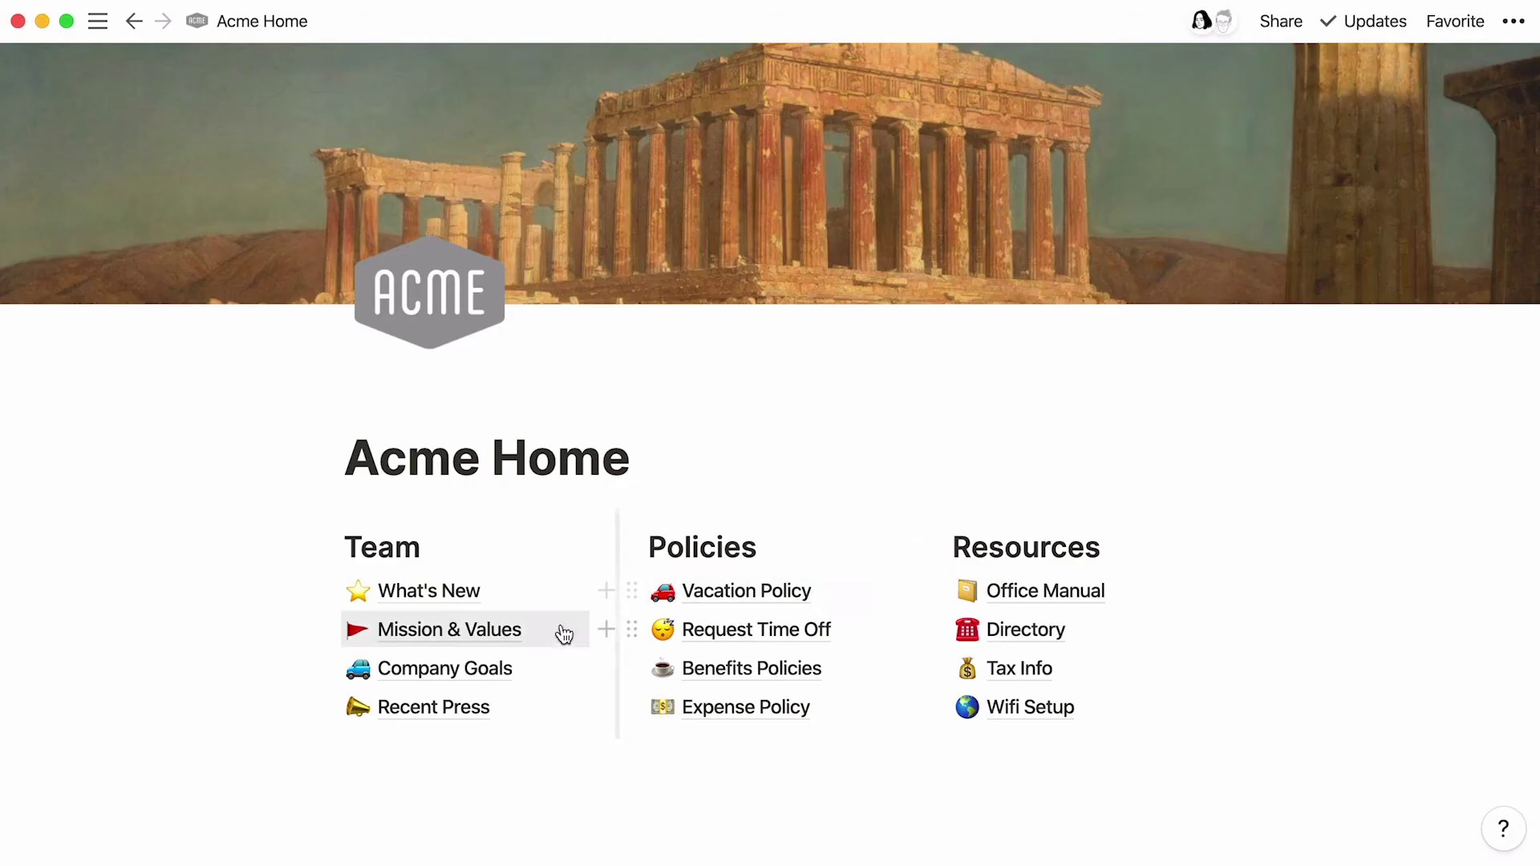
Step: Add a /video block below the Mission & Values inspiration sentence embedding the YouTube link
left_click(564, 631)
left_click(880, 601)
key("Return")
type("/")
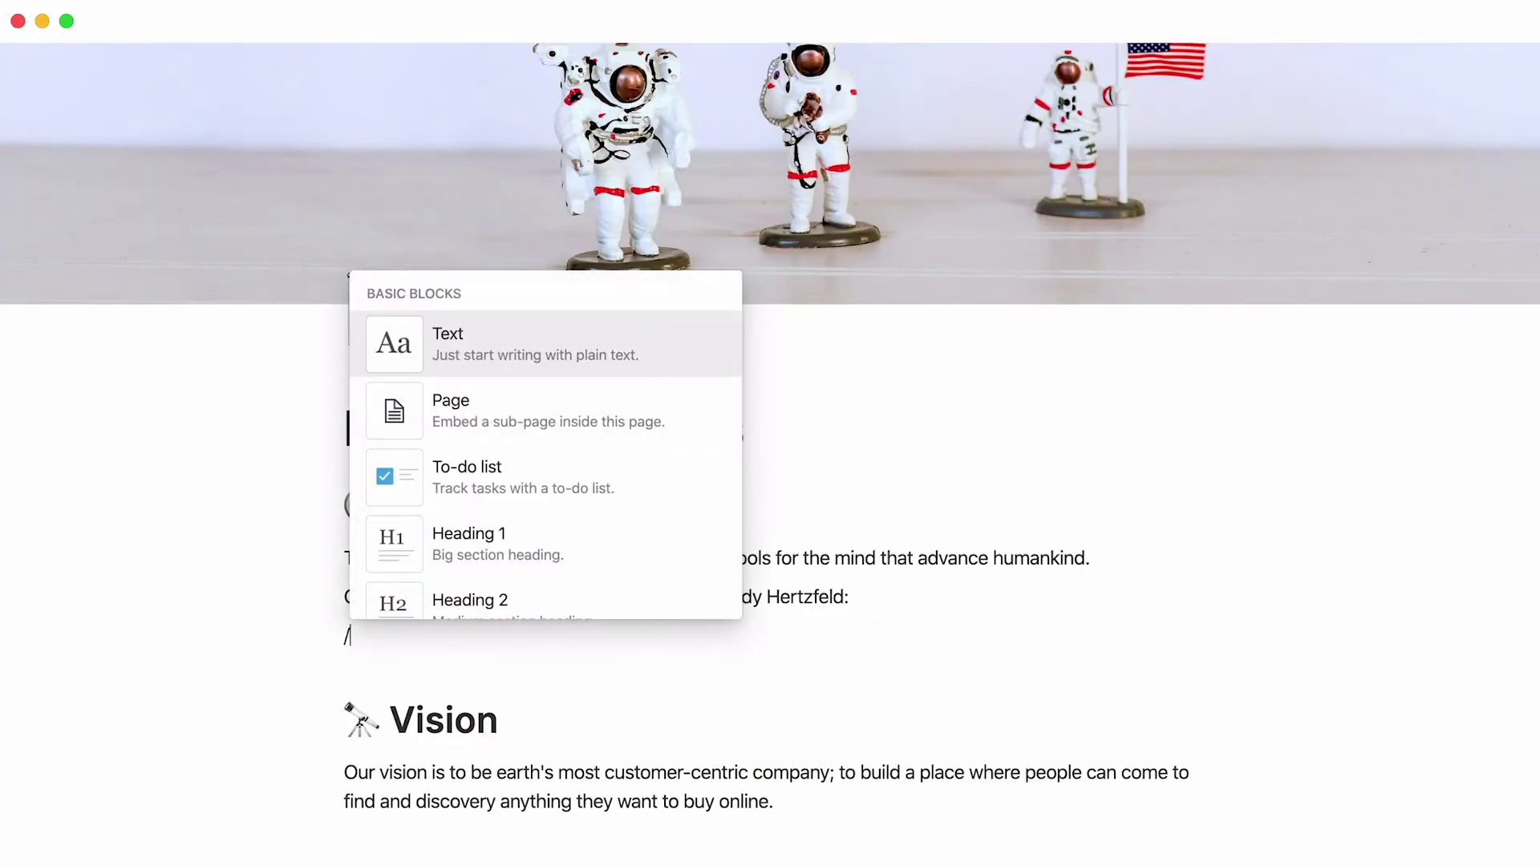
type("video")
key("Return")
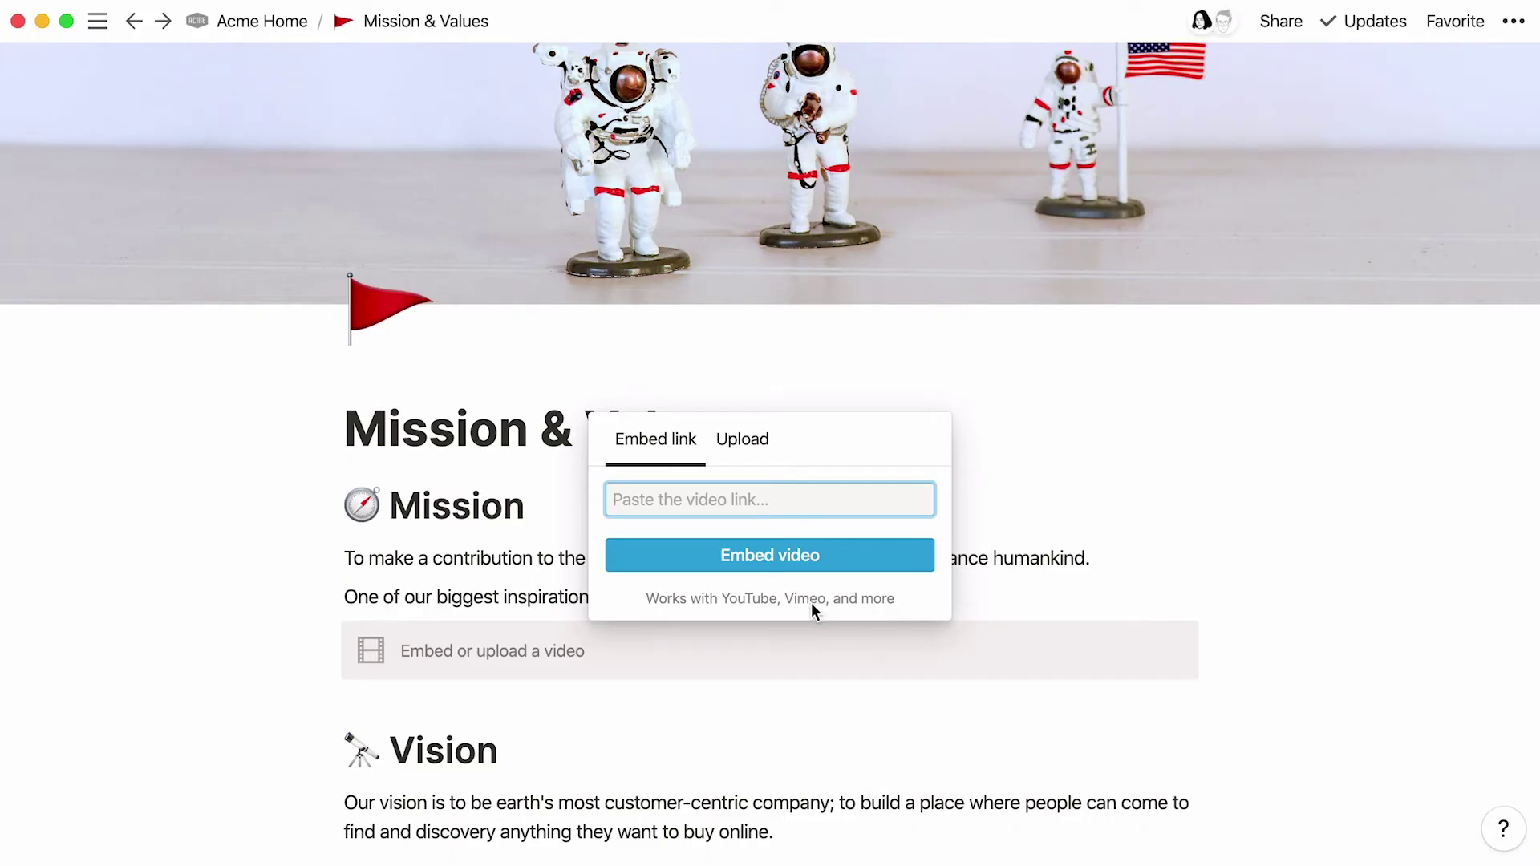
left_click(732, 439)
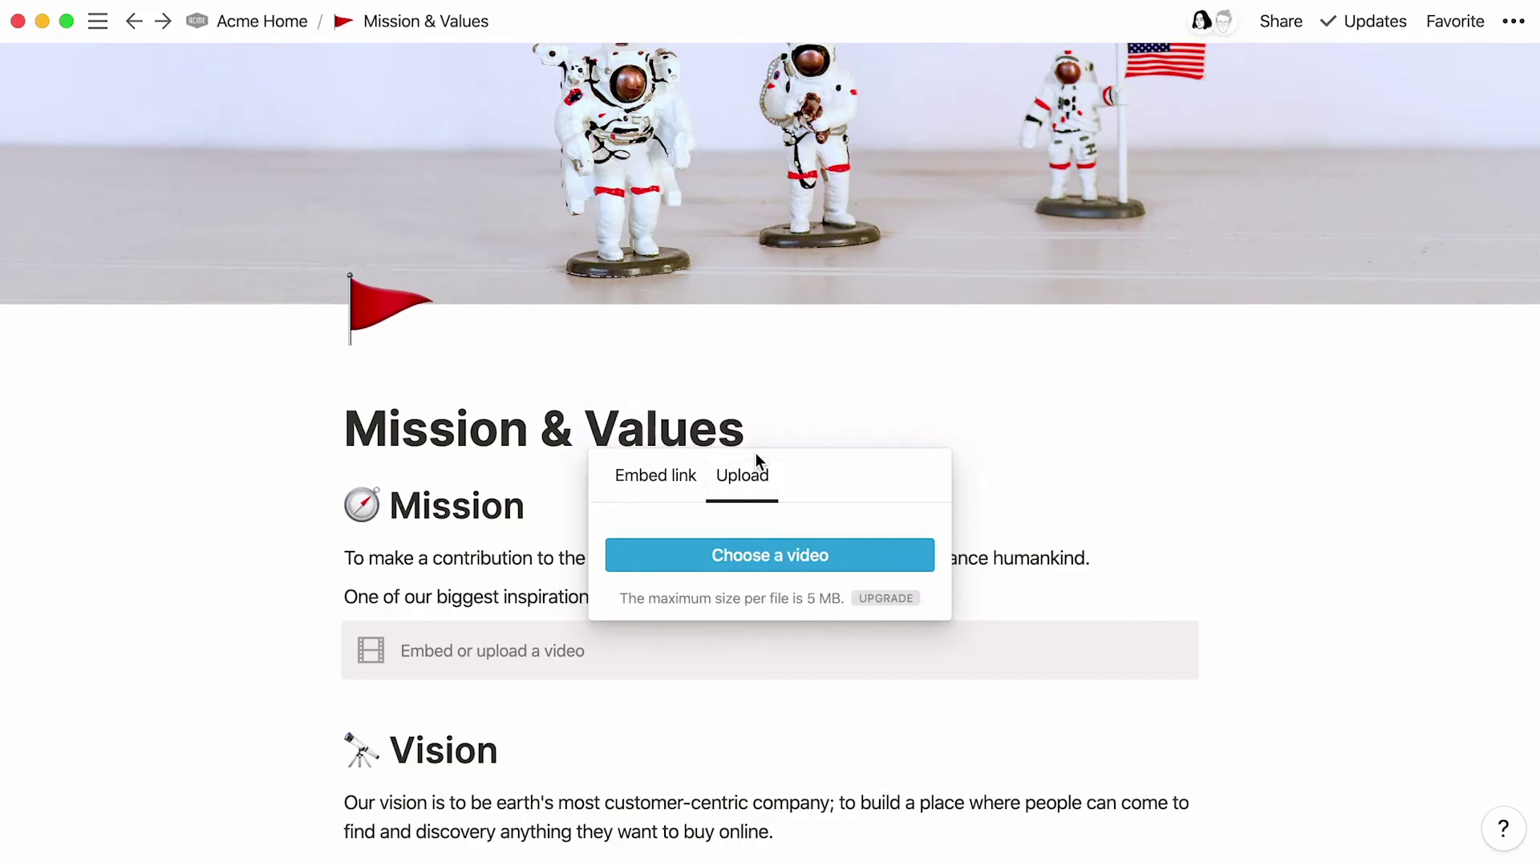
left_click(676, 485)
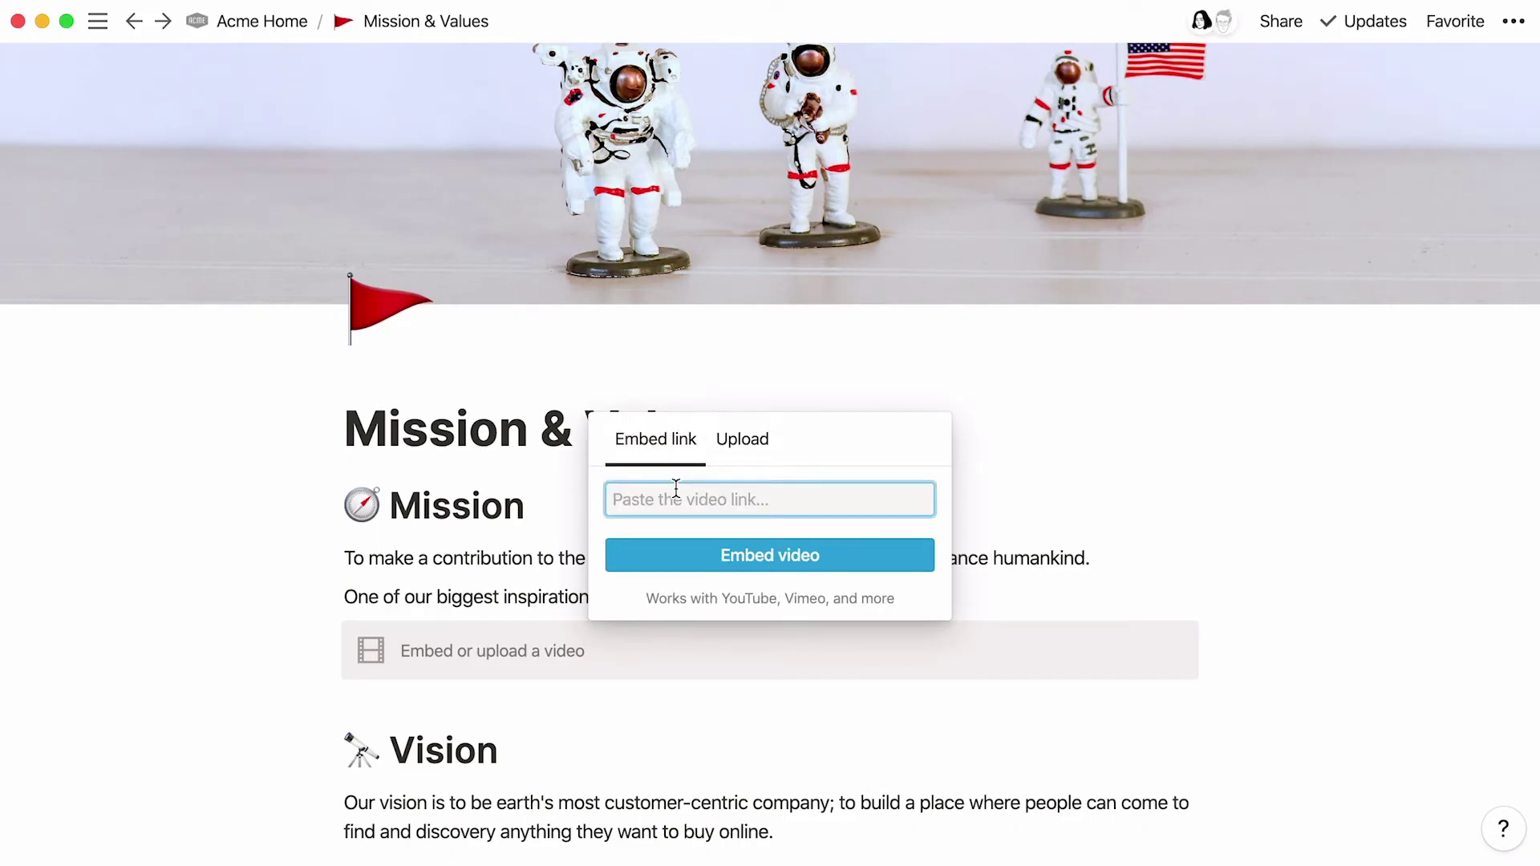
key("super+v")
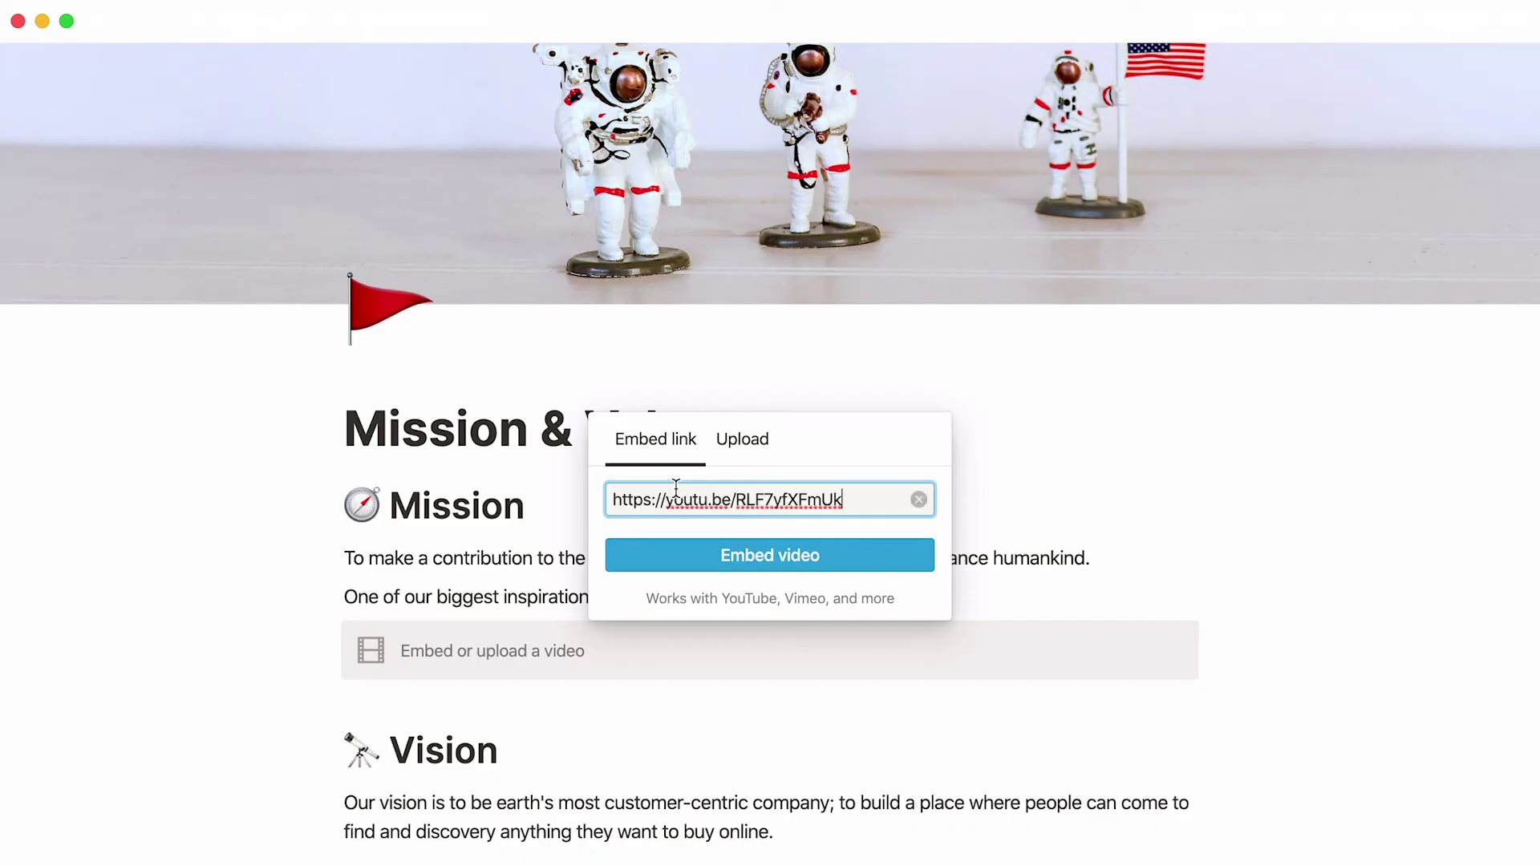
left_click(674, 562)
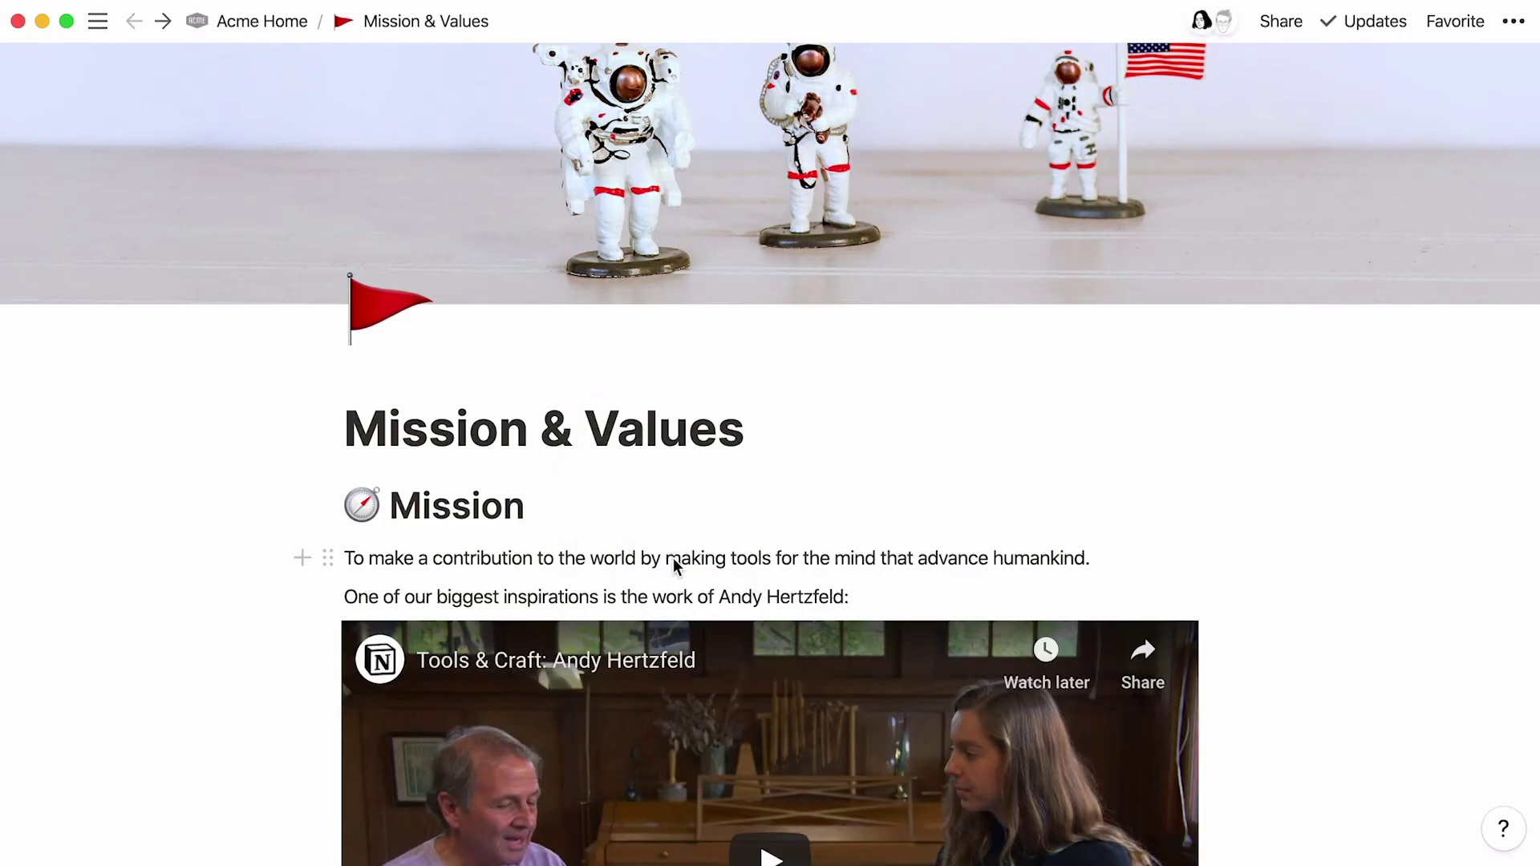
Step: Play the embedded video and skip ahead to the interview
scroll(259, 705, "down", 5)
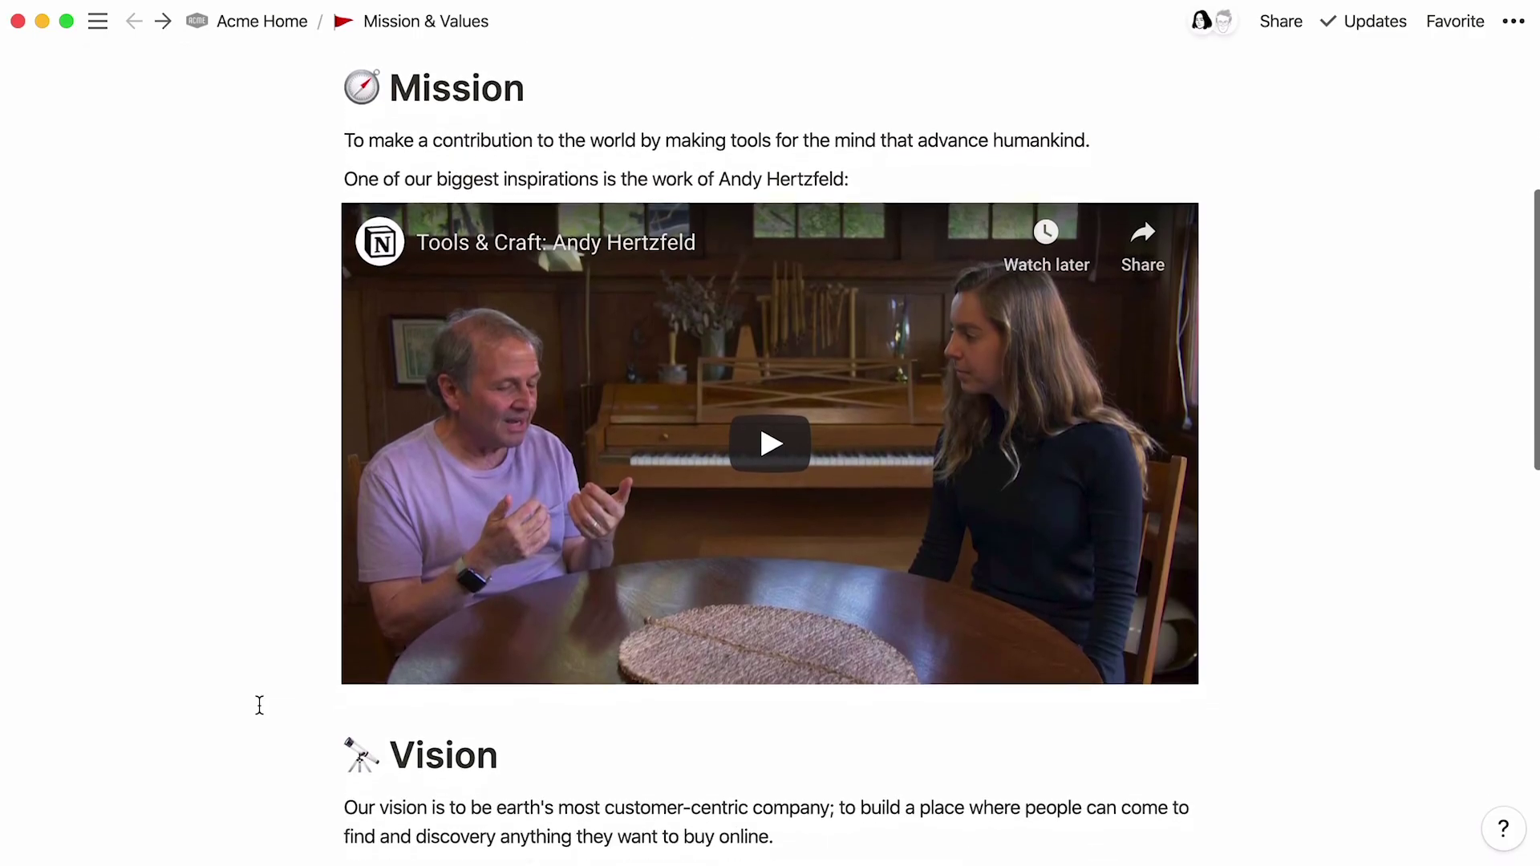
left_click(491, 563)
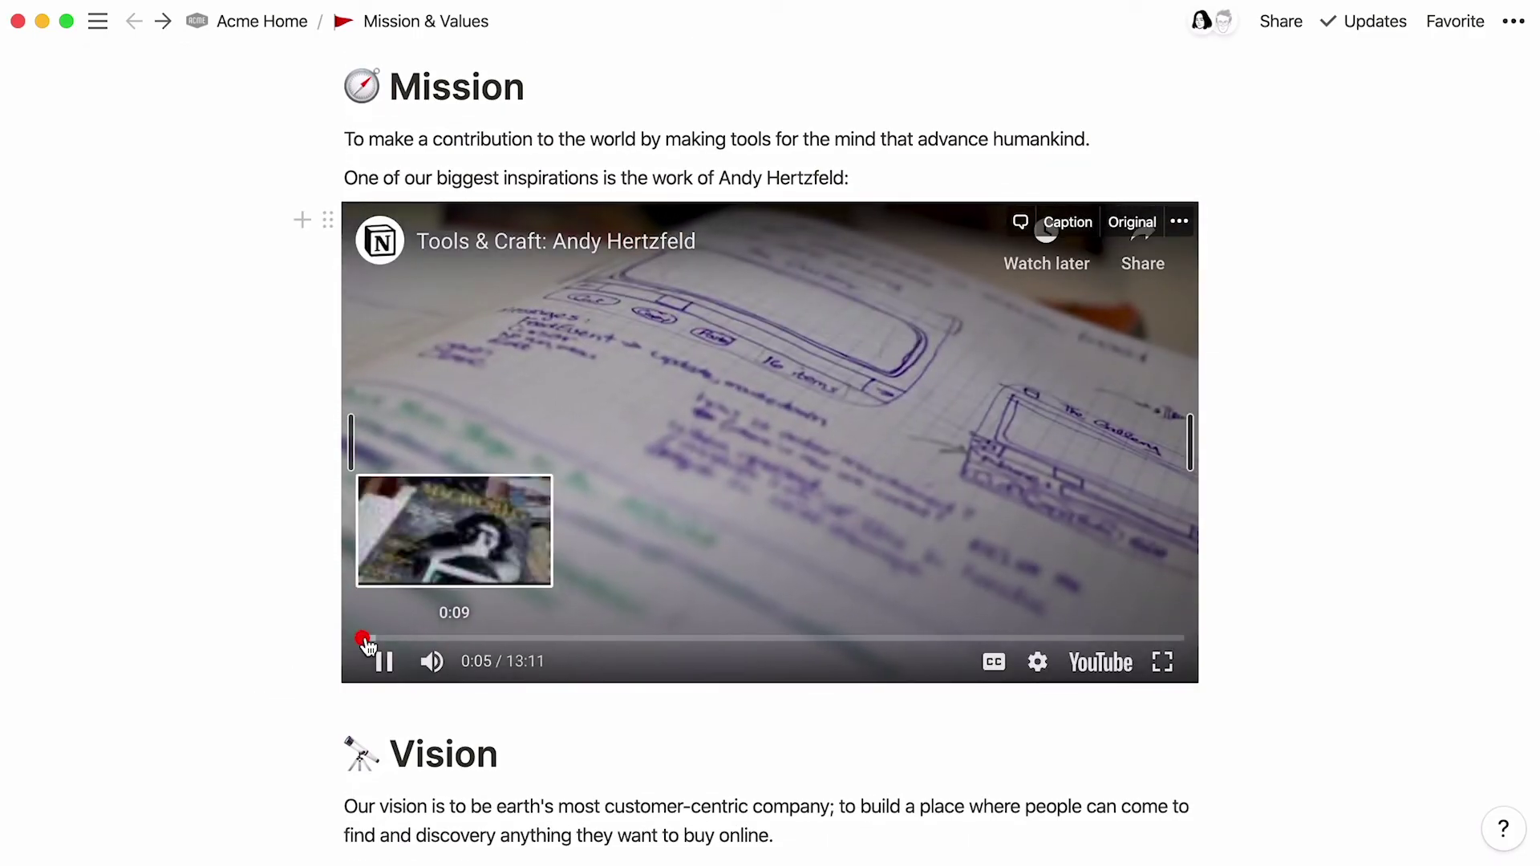
left_click_drag(365, 639, 649, 641)
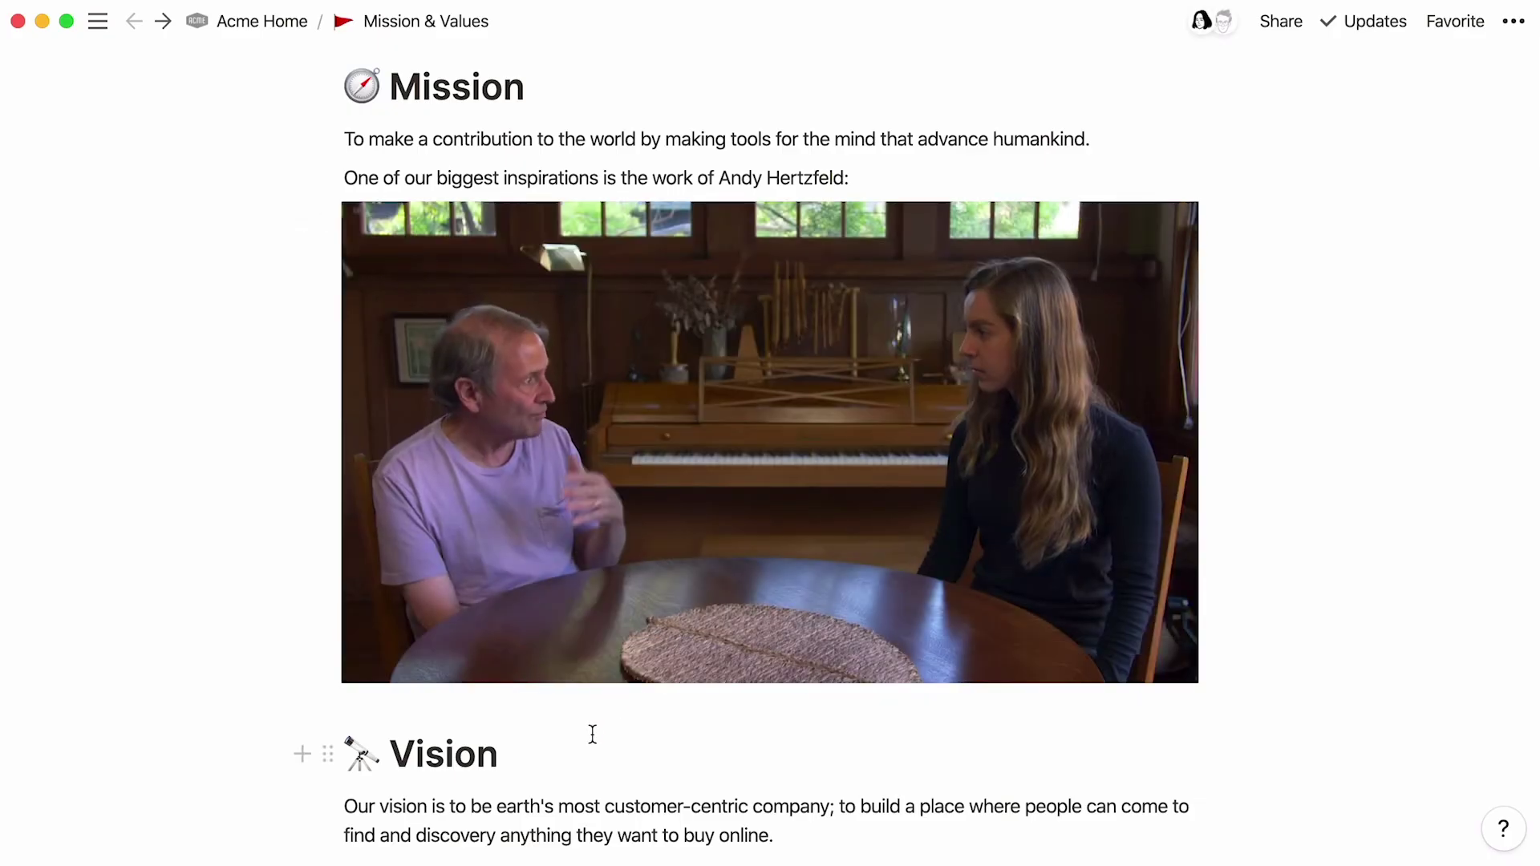
left_click(592, 734)
Step: Insert an empty block above the Vision heading
key("Home")
key("Return")
key("Up")
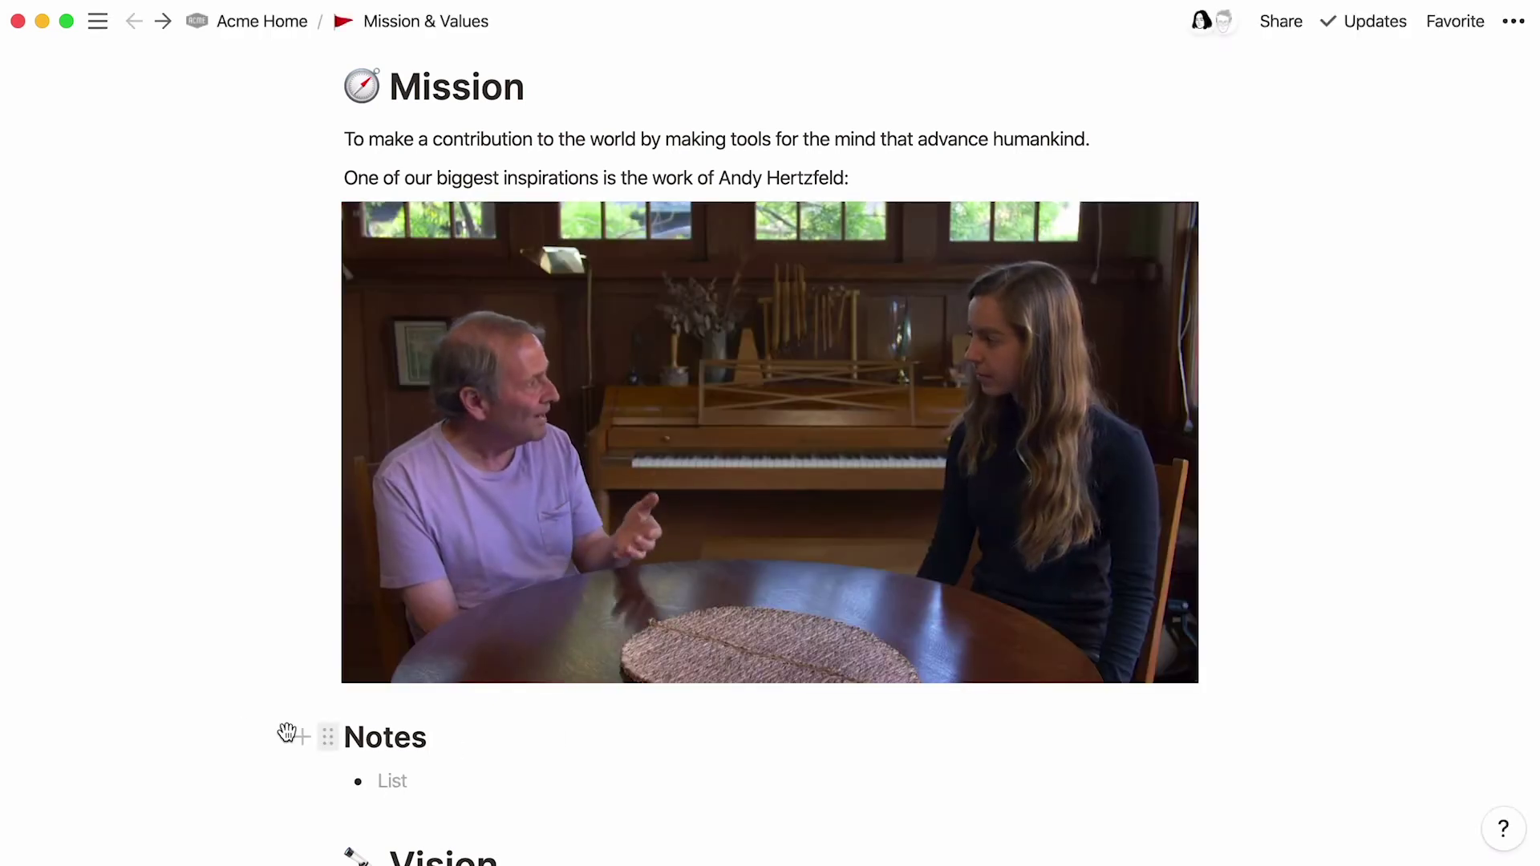
scroll(203, 728, "up", 5)
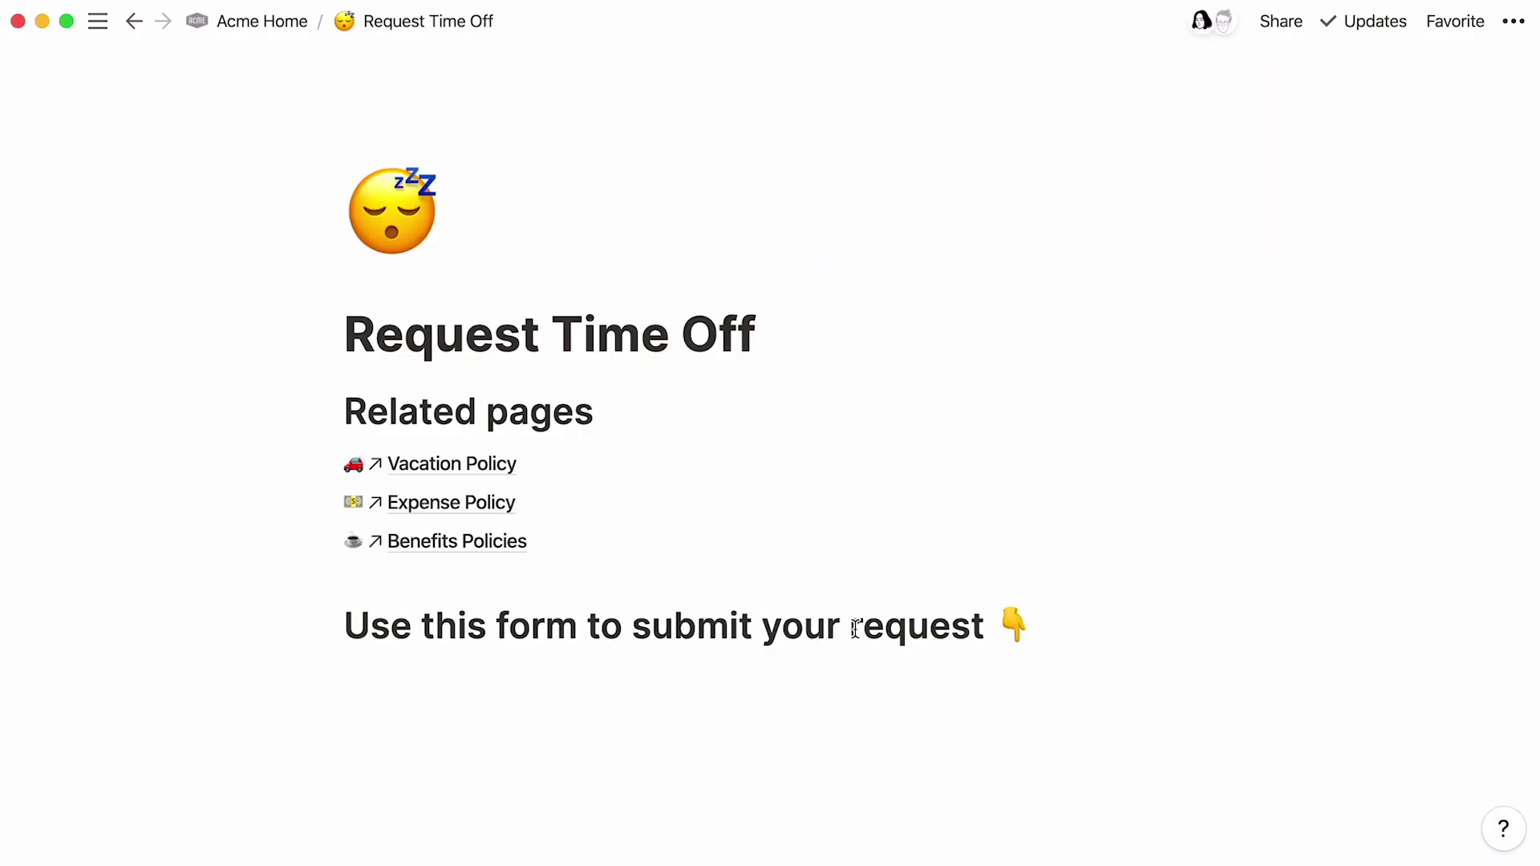
Step: Copy the Typeform time-off form's web address from Safari and return to Notion
key("super+Tab")
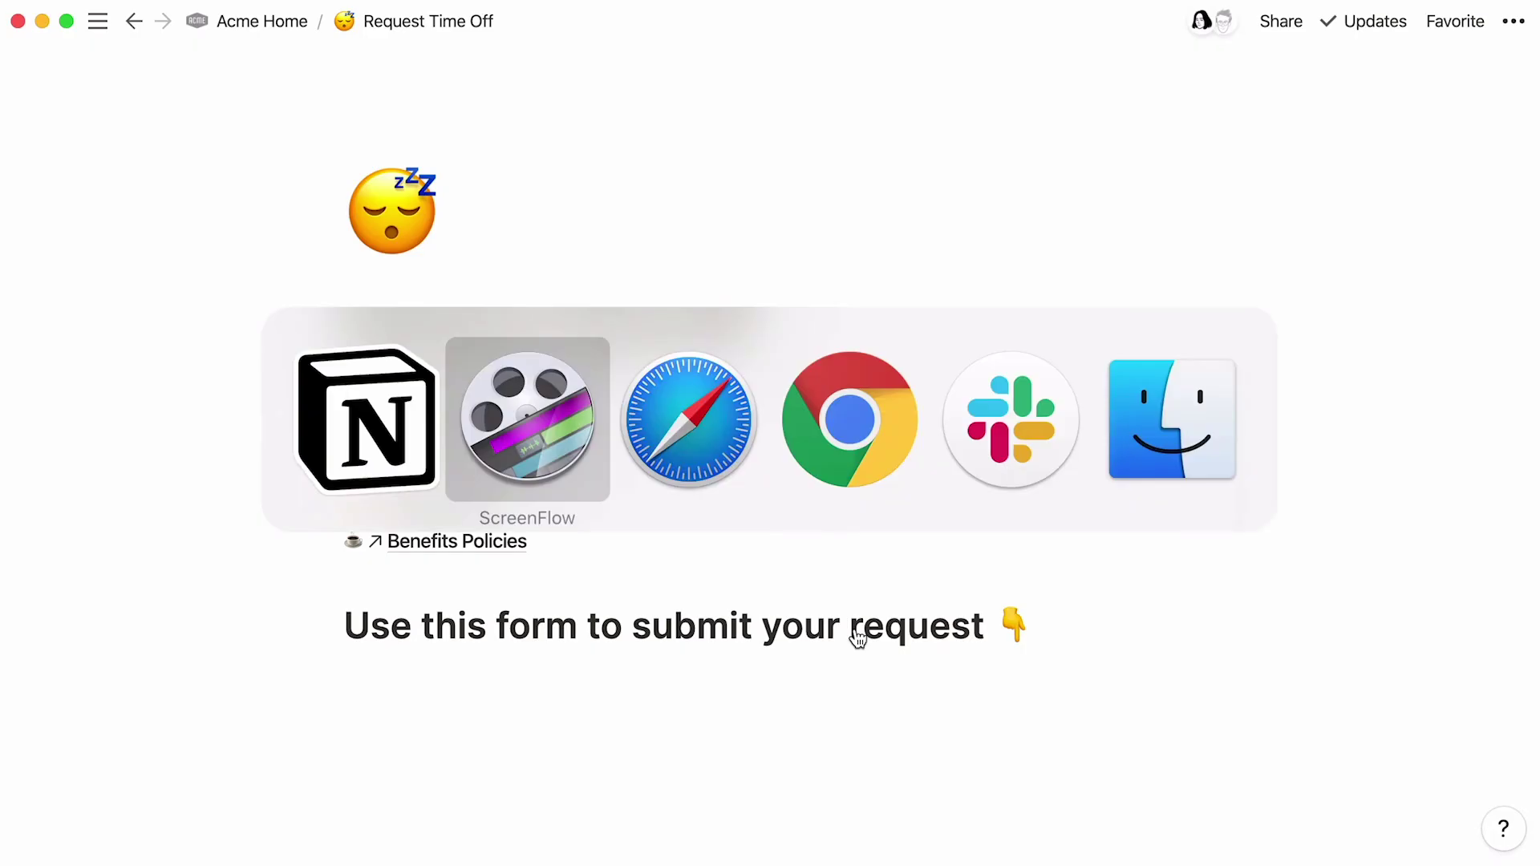
key("super+Tab")
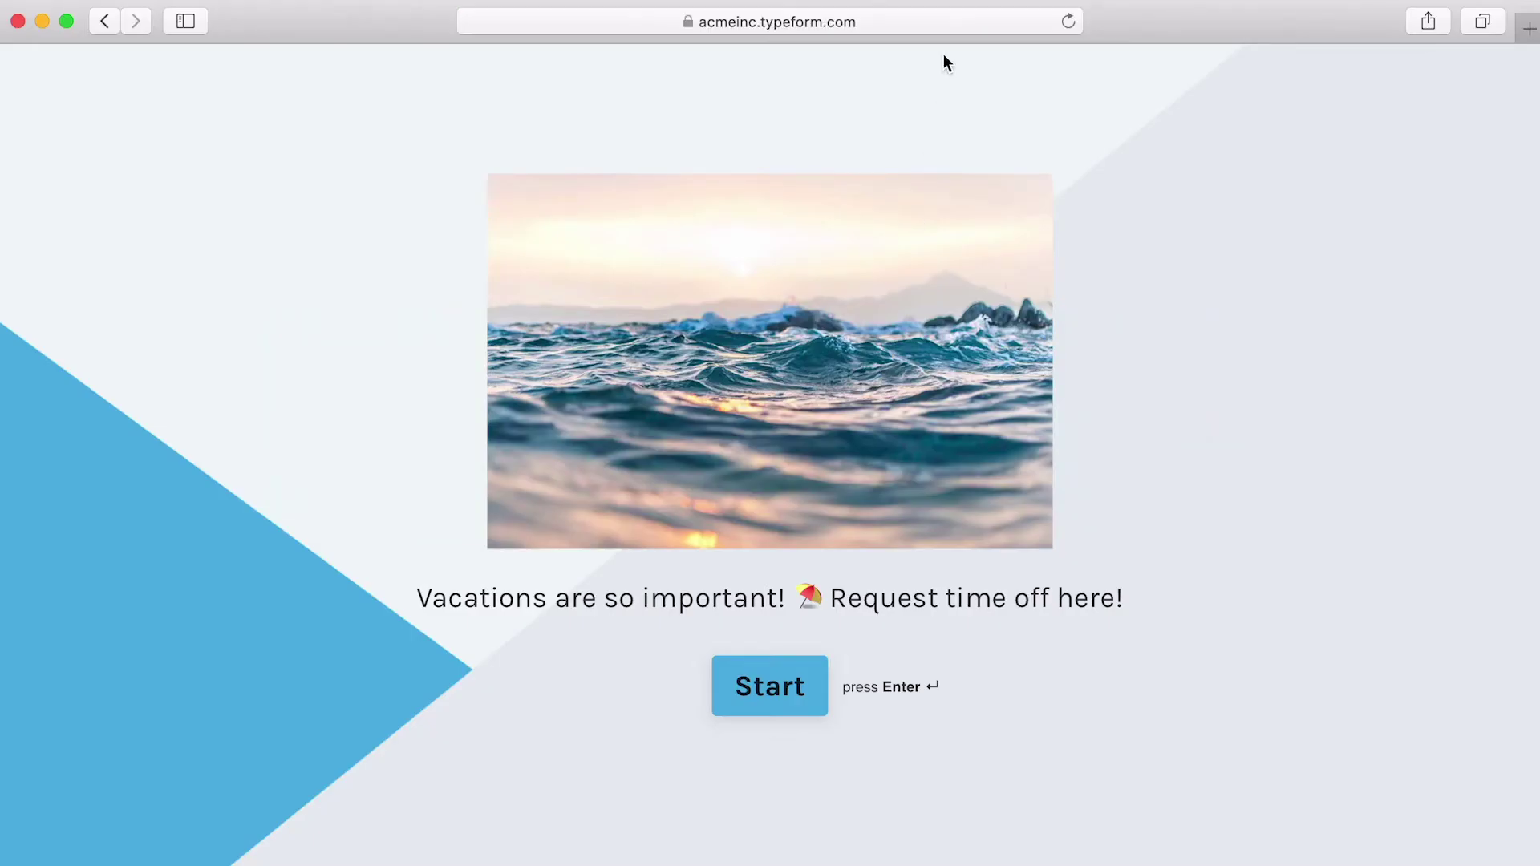
left_click(954, 20)
right_click(965, 19)
left_click(970, 21)
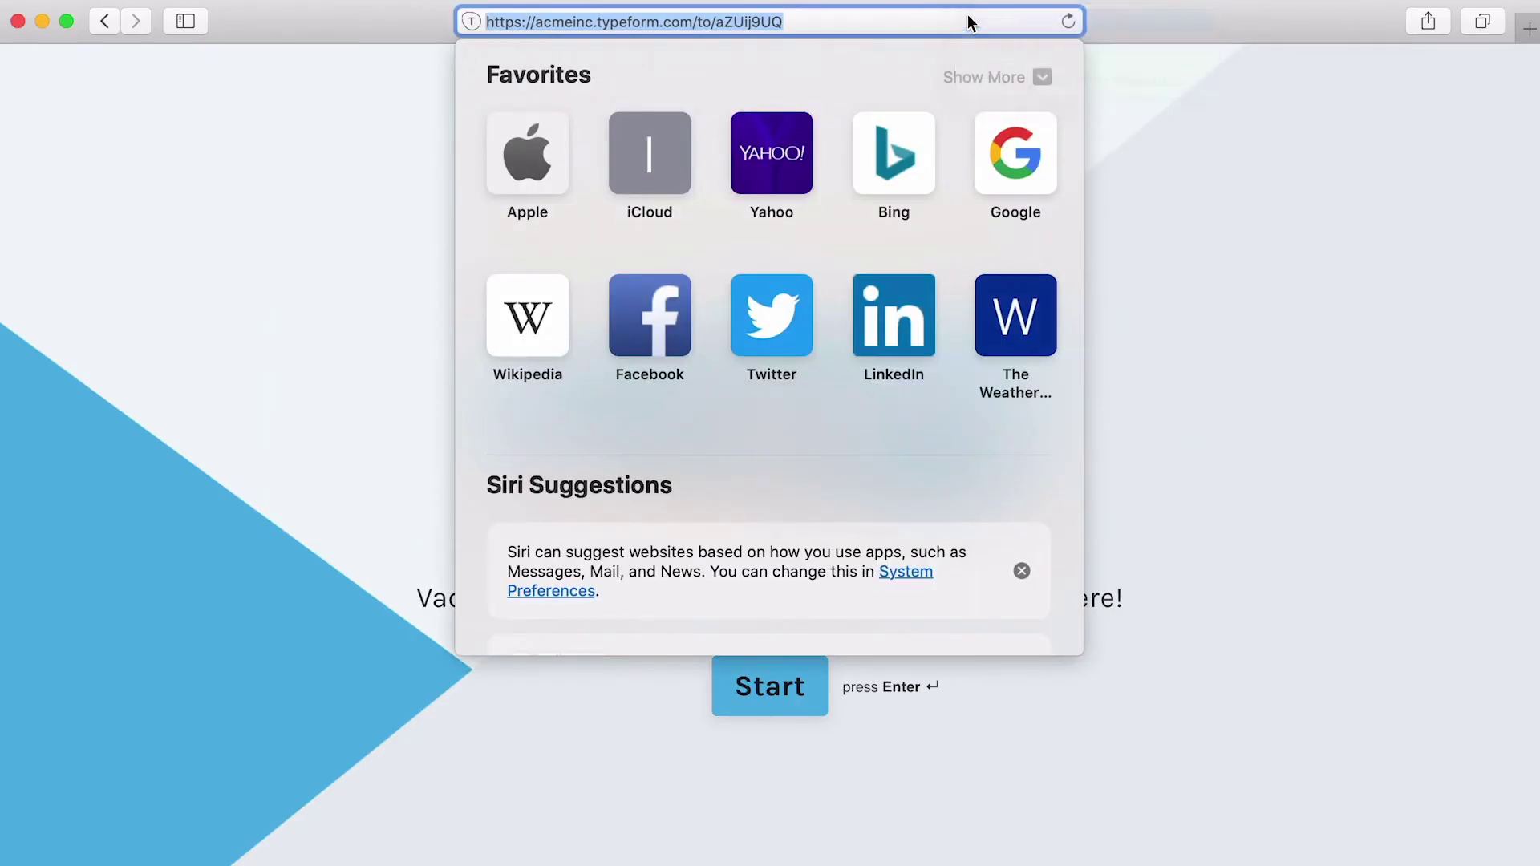
key("super+Tab")
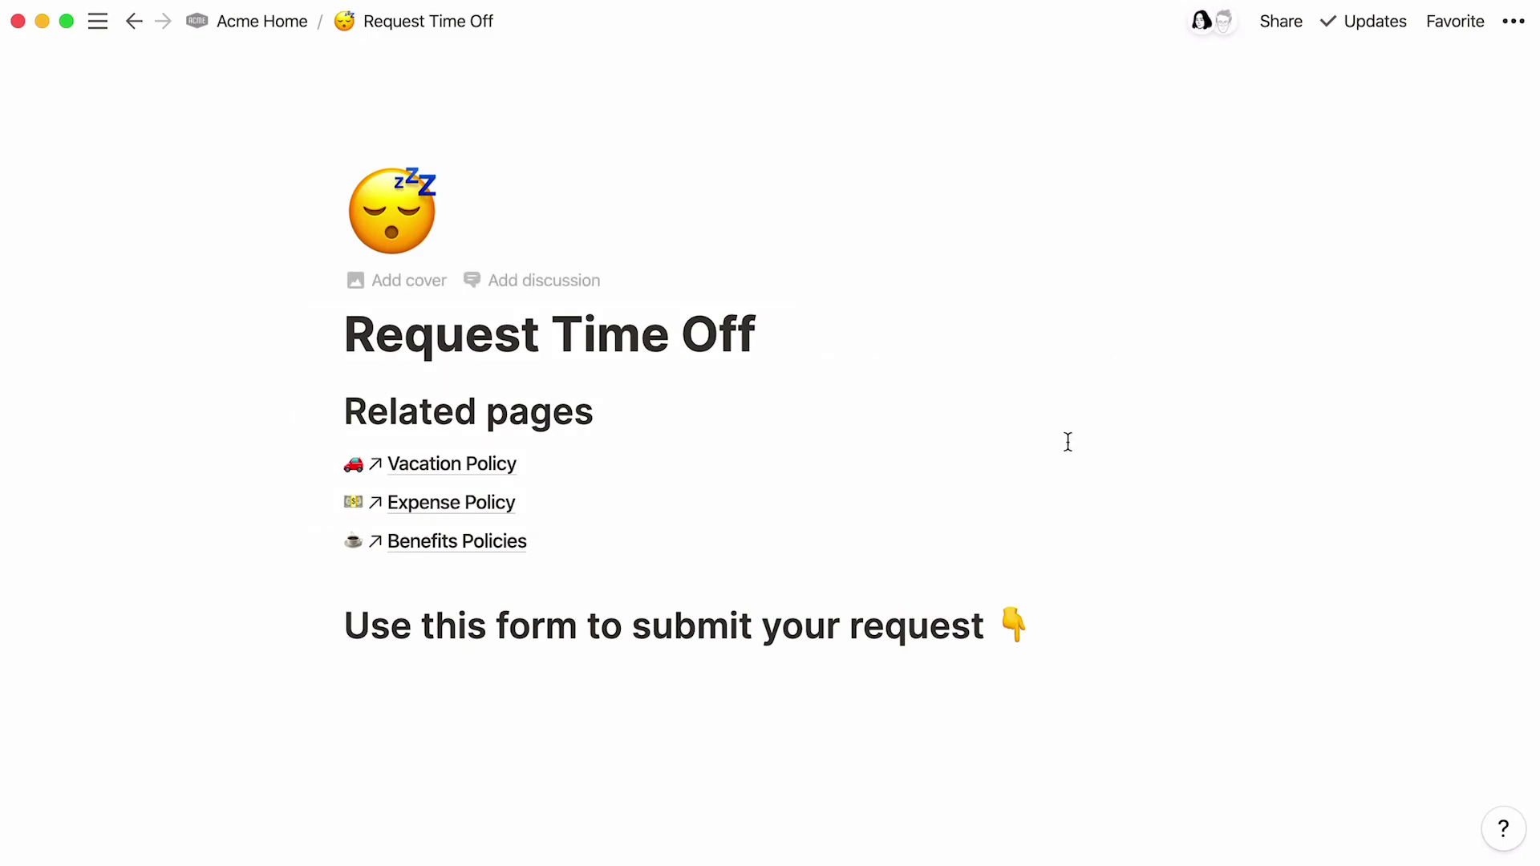
Step: Embed the pasted Typeform link below the 'Use this form to submit your request' heading
left_click(1093, 636)
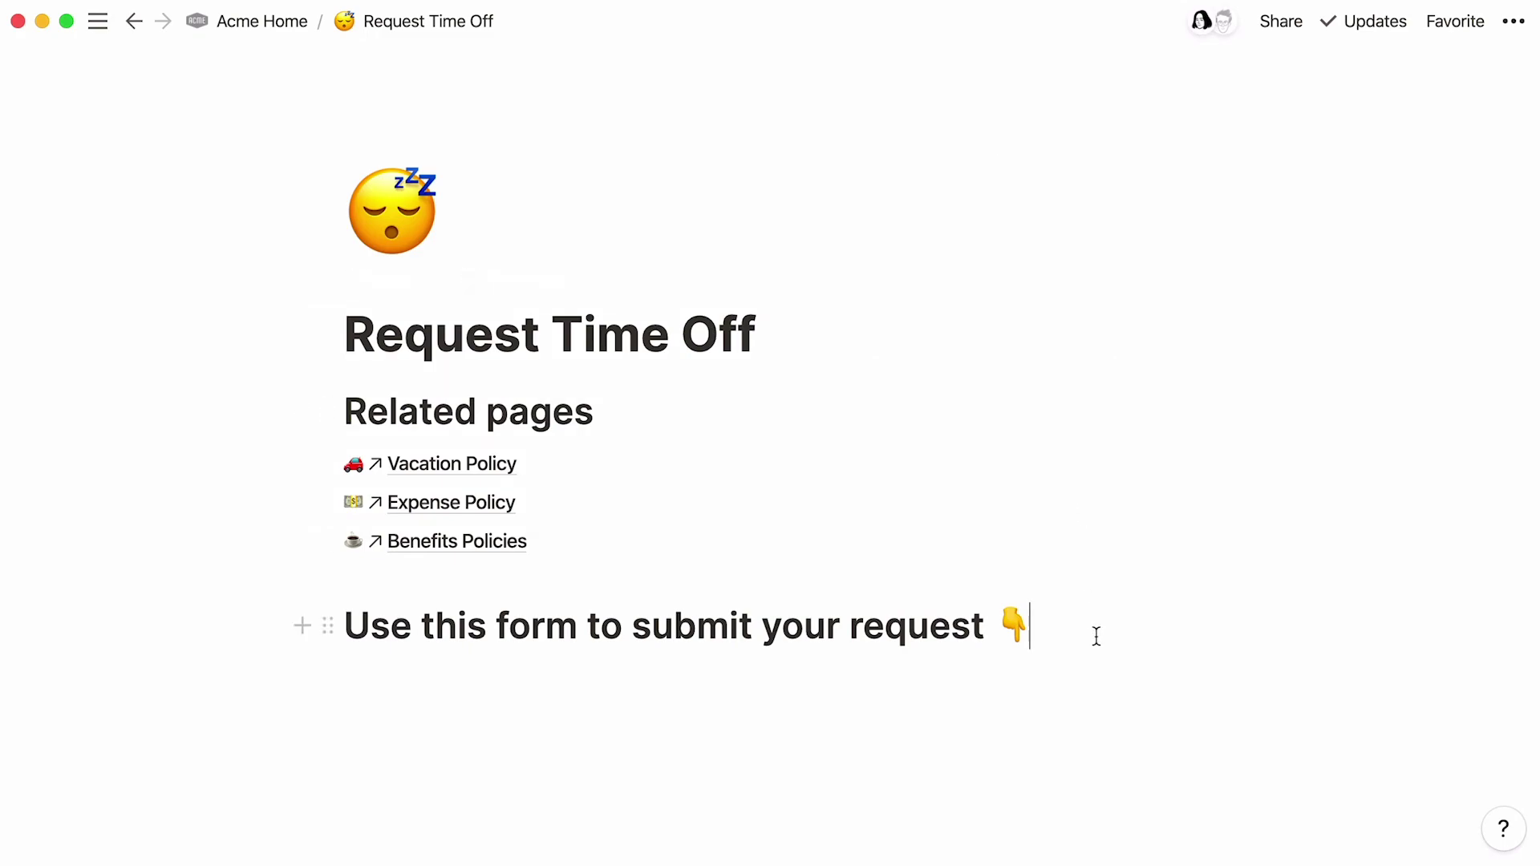
key("Return")
type("/typeform")
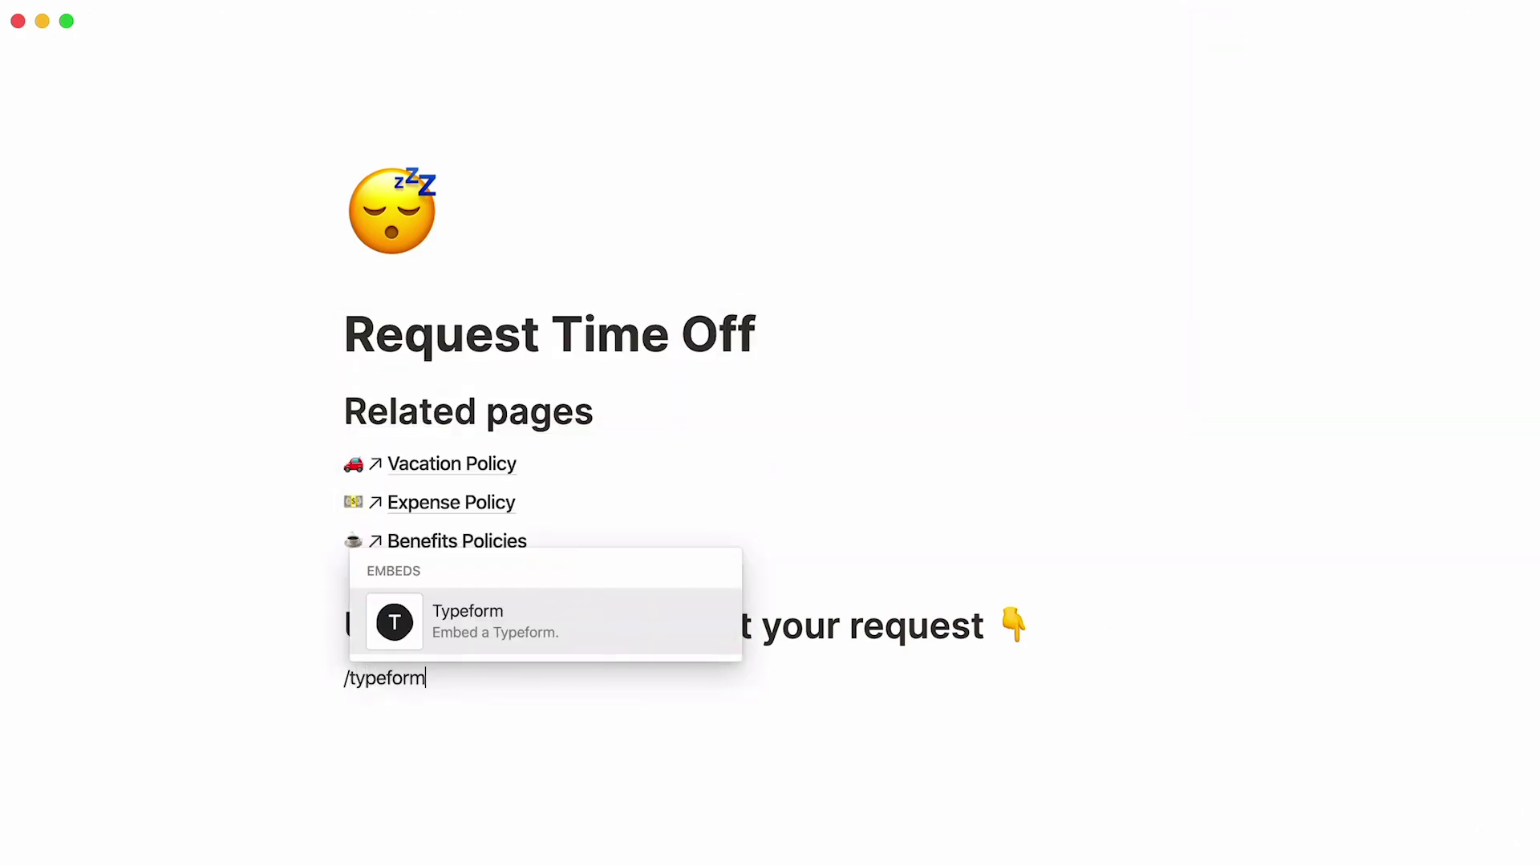
key("Return")
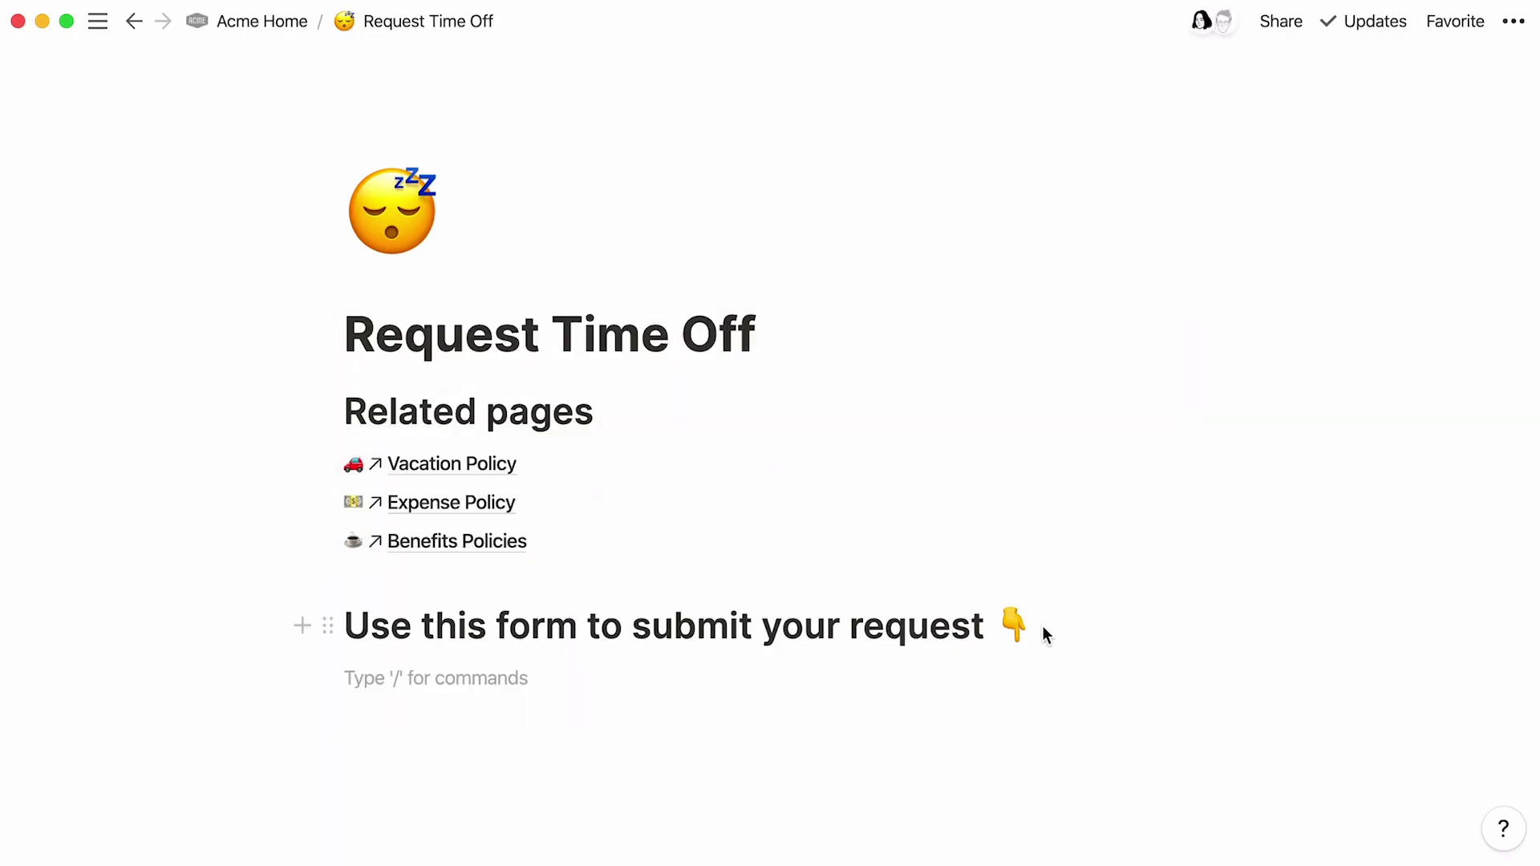
key("super+v")
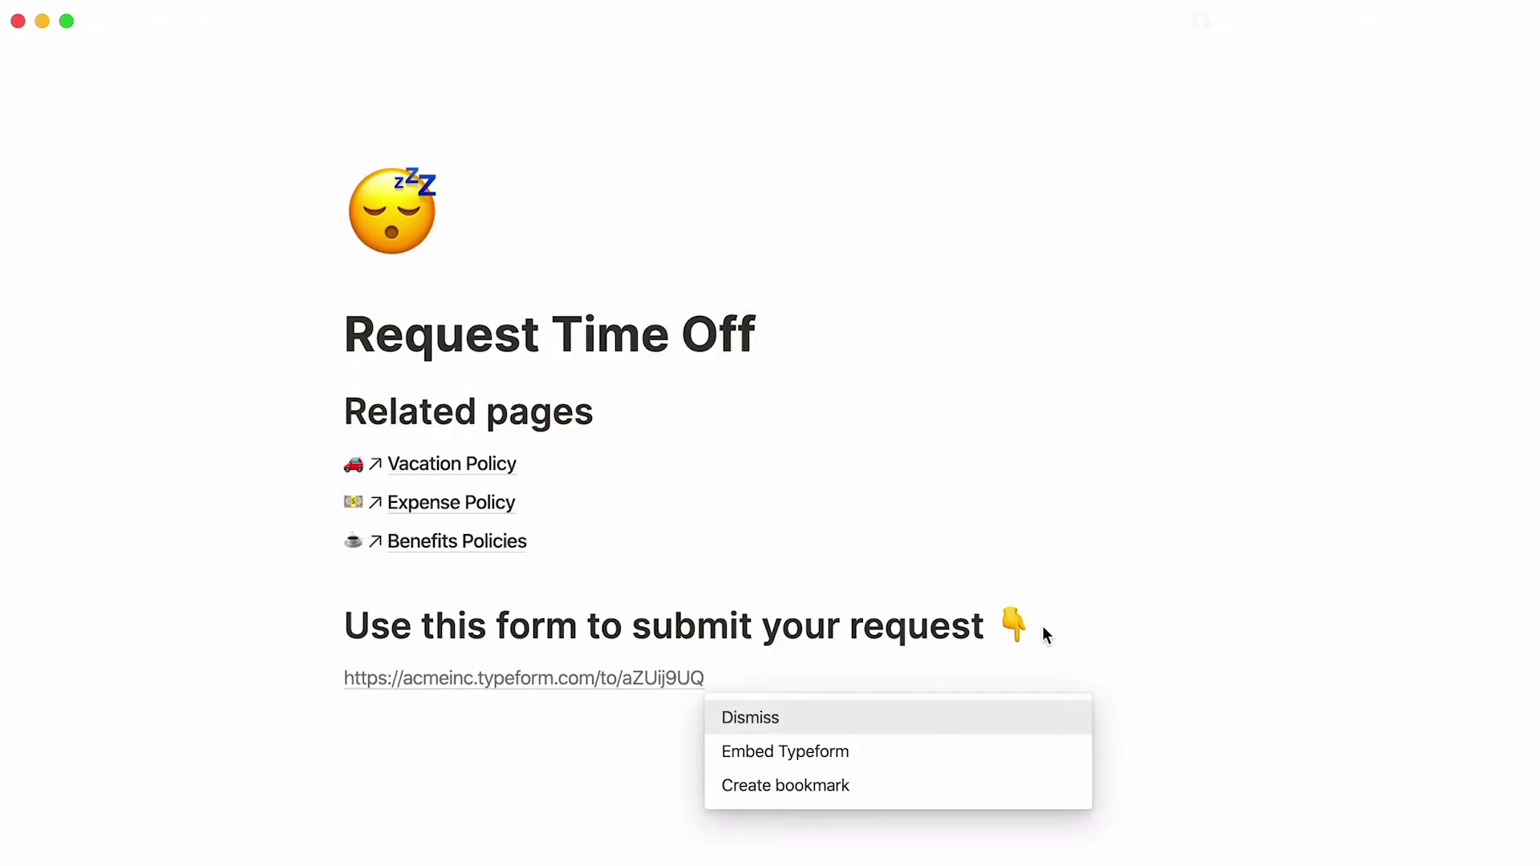
left_click(938, 744)
scroll(942, 742, "down", 6)
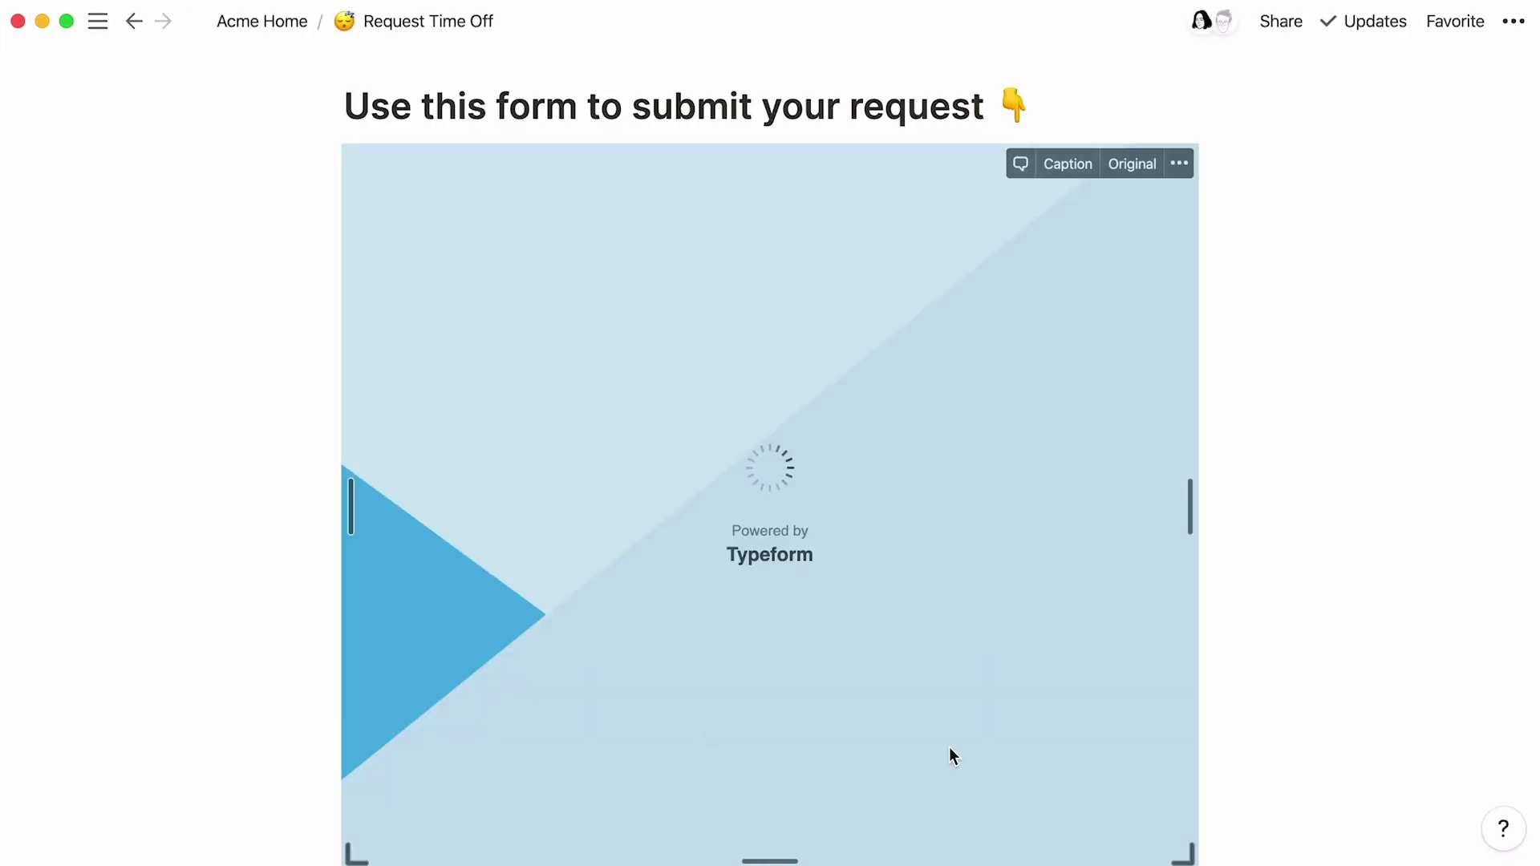
left_click(1059, 104)
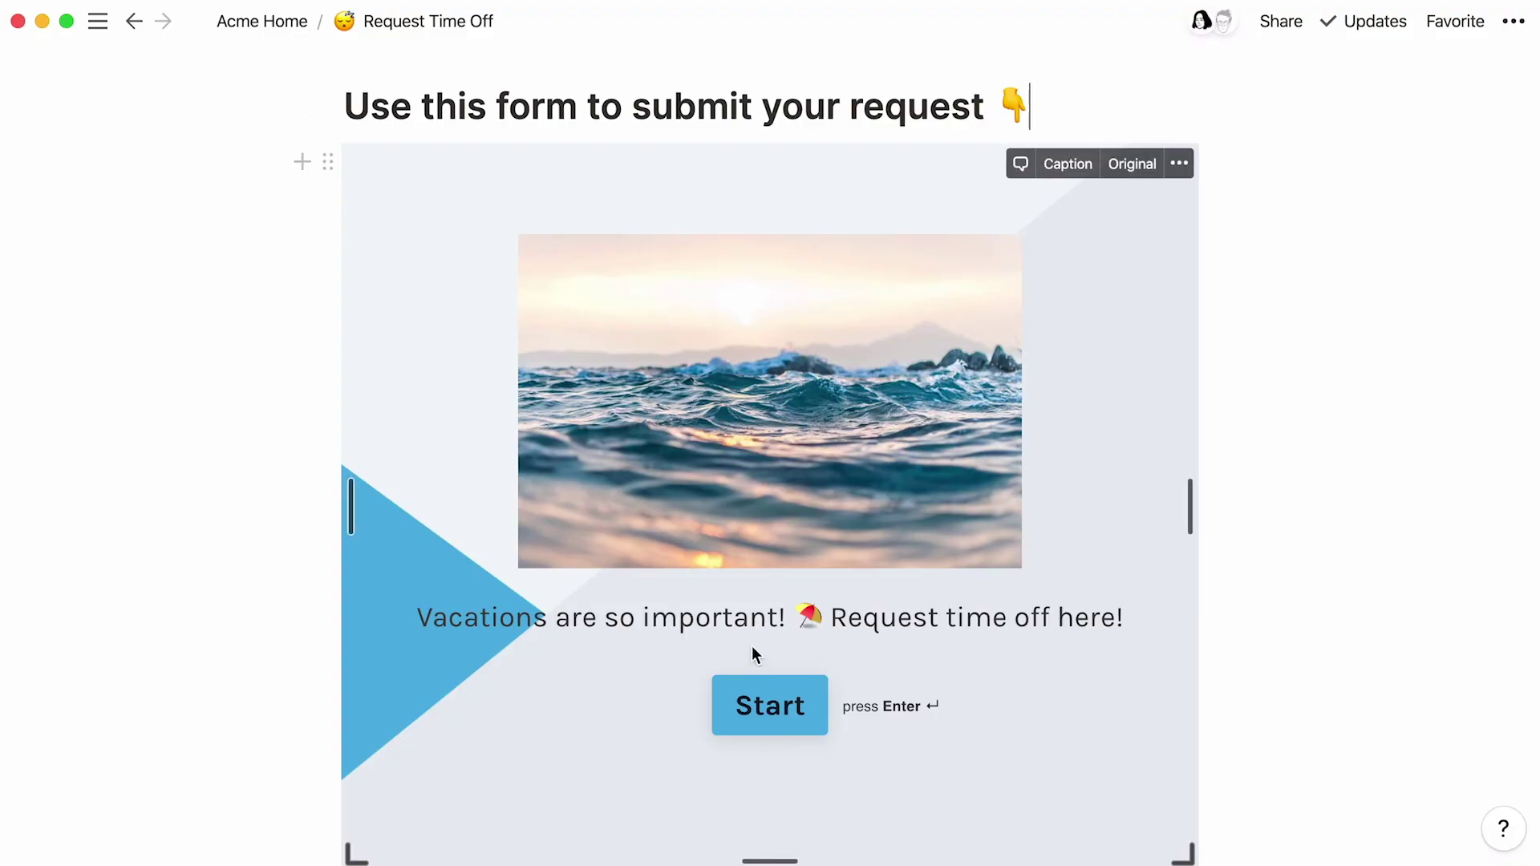
Step: Submit a test request with the requester's name, dates 08172020–08312020 and 'Seattle :)'
left_click(738, 698)
type("Emma")
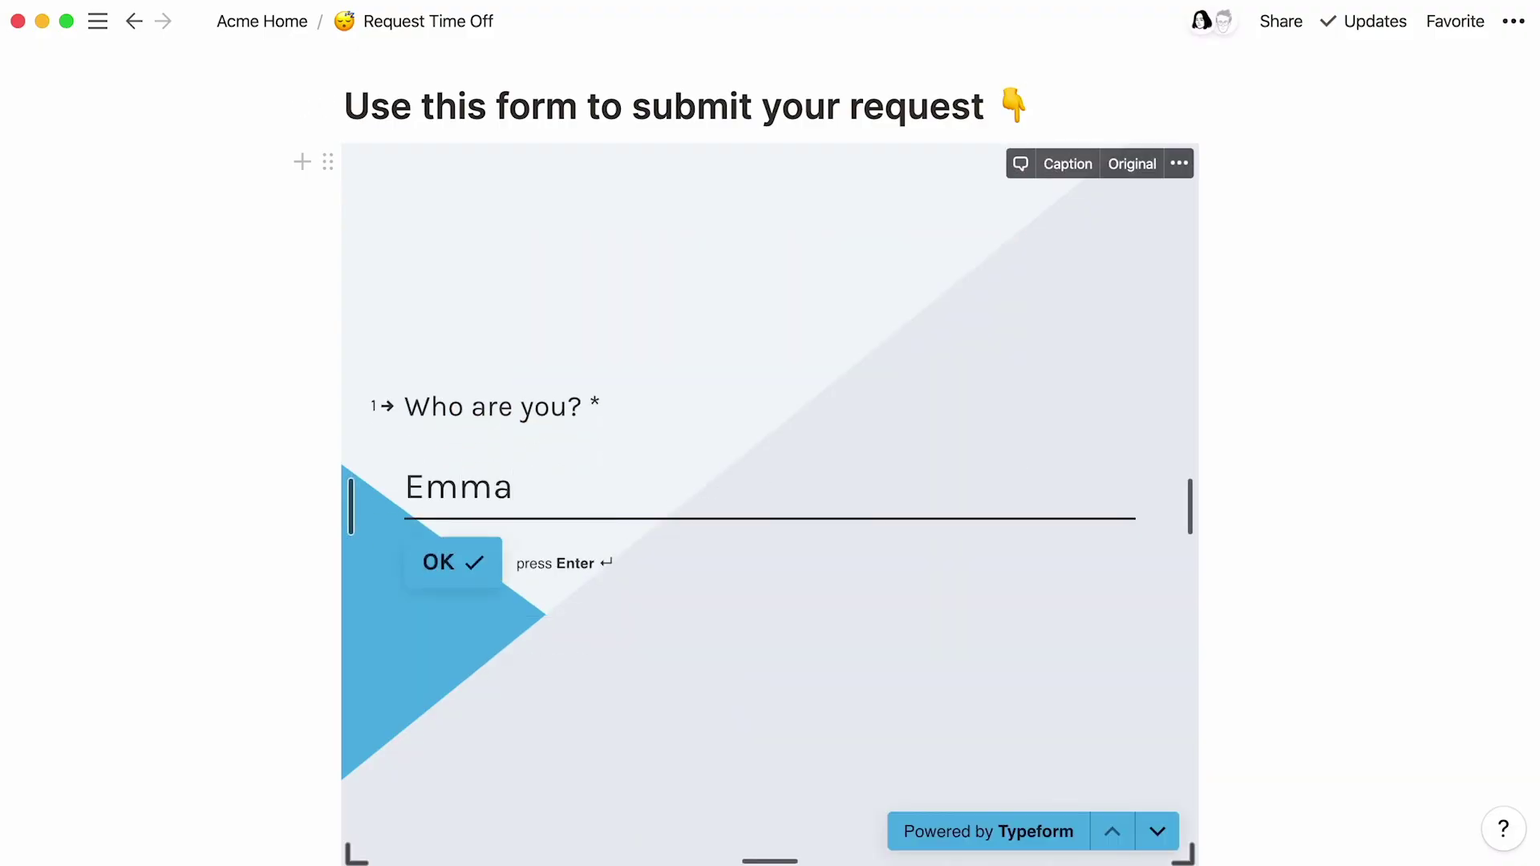
key("Return")
type("08")
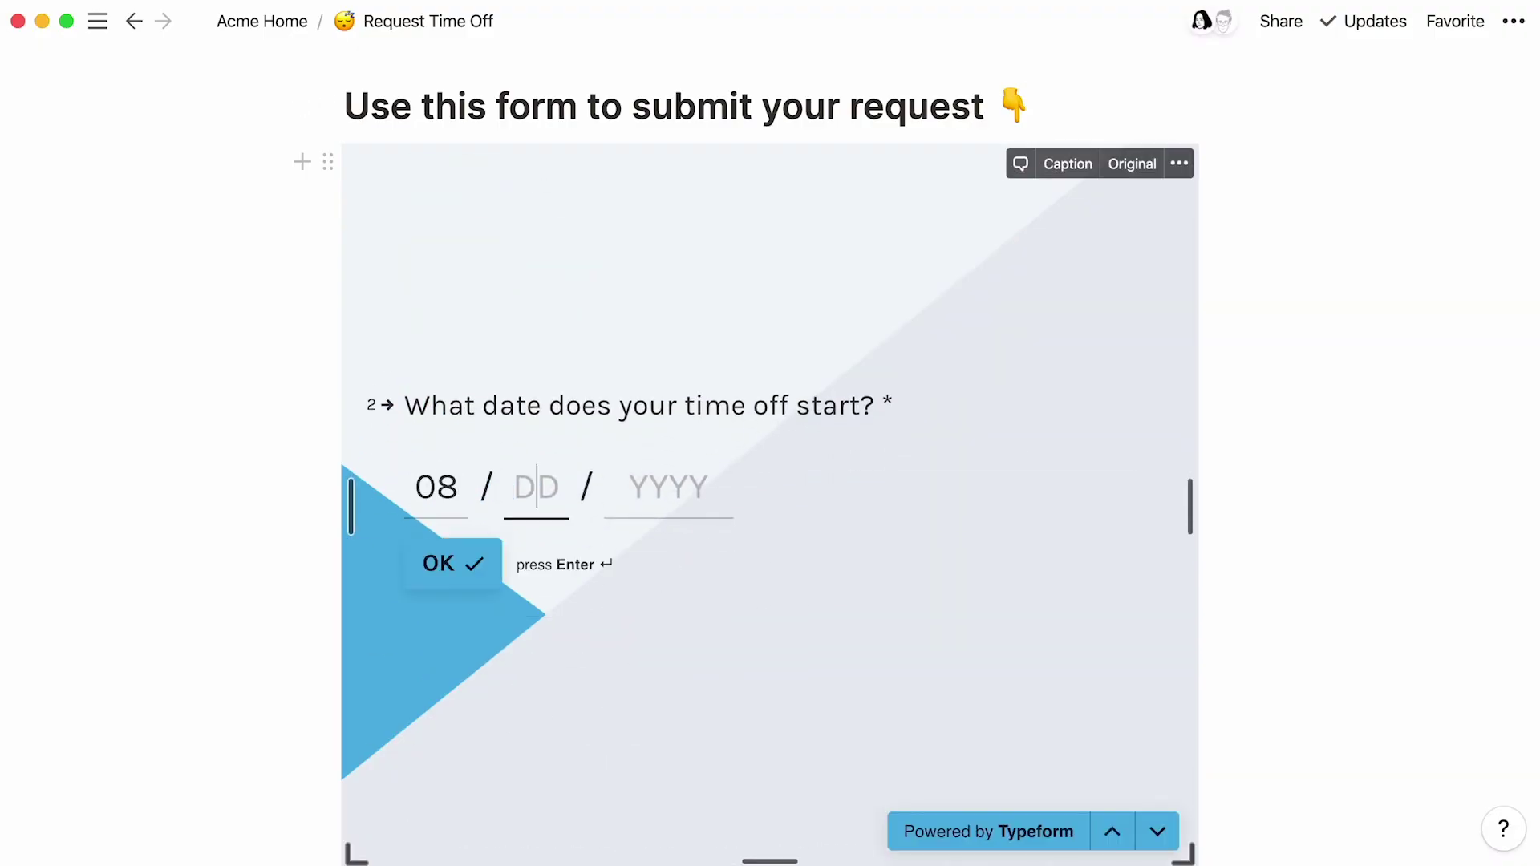
type("172020")
key("Return")
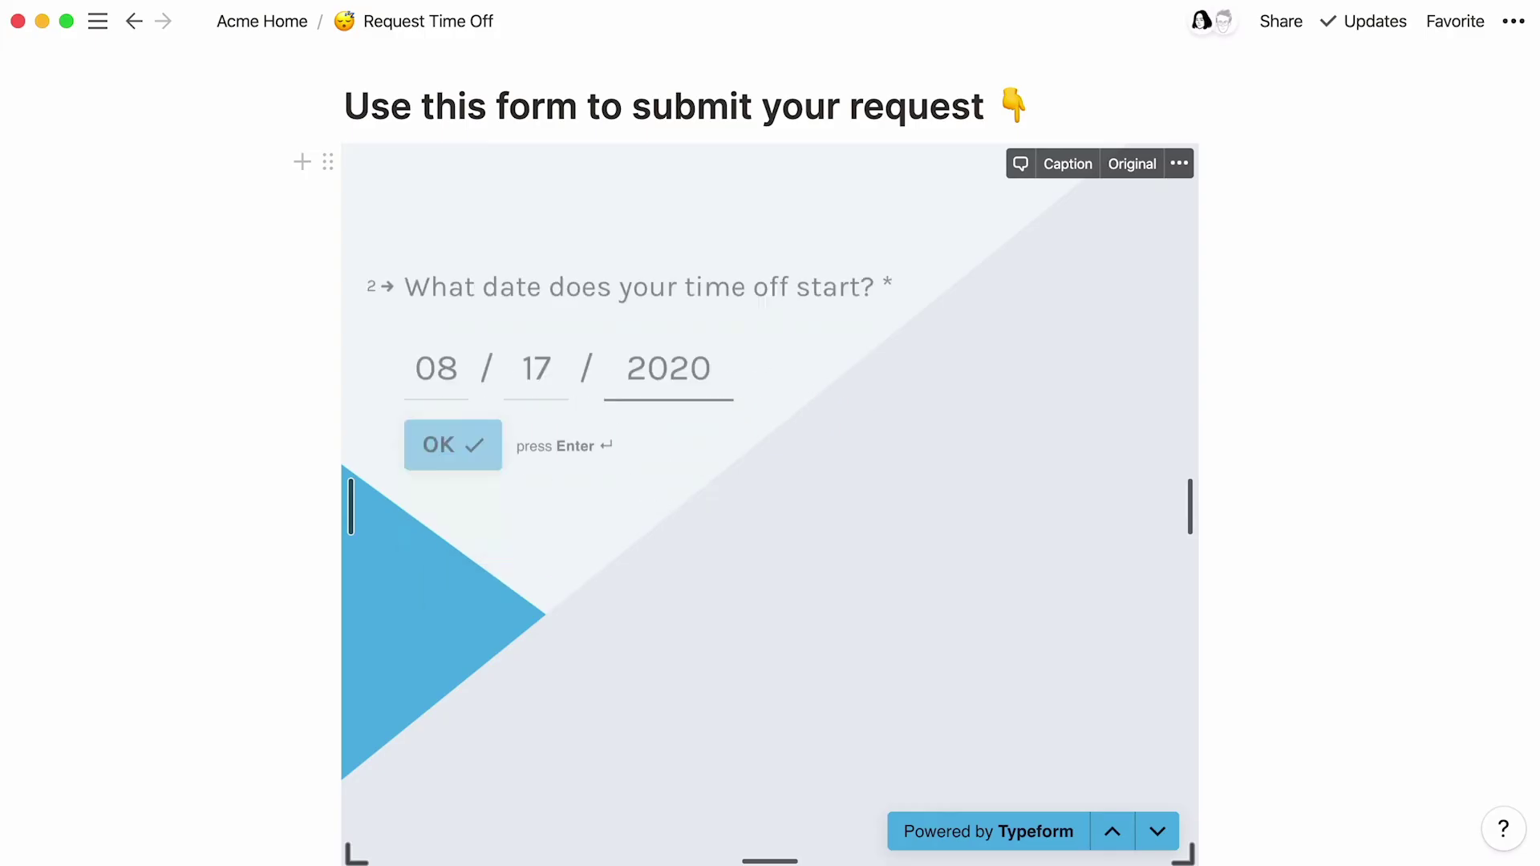
type("083120")
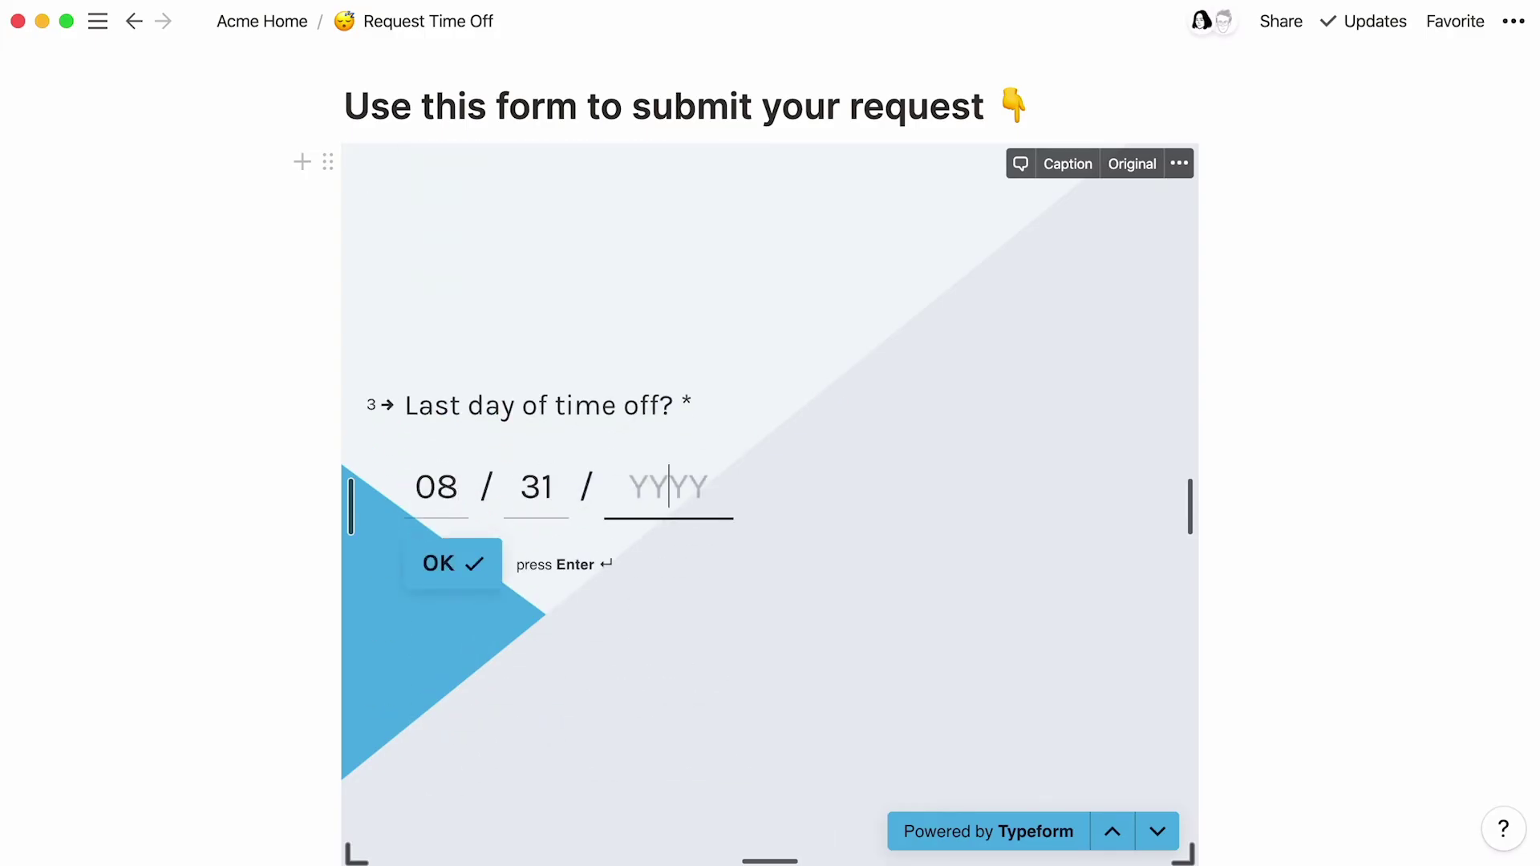
type("20")
key("Return")
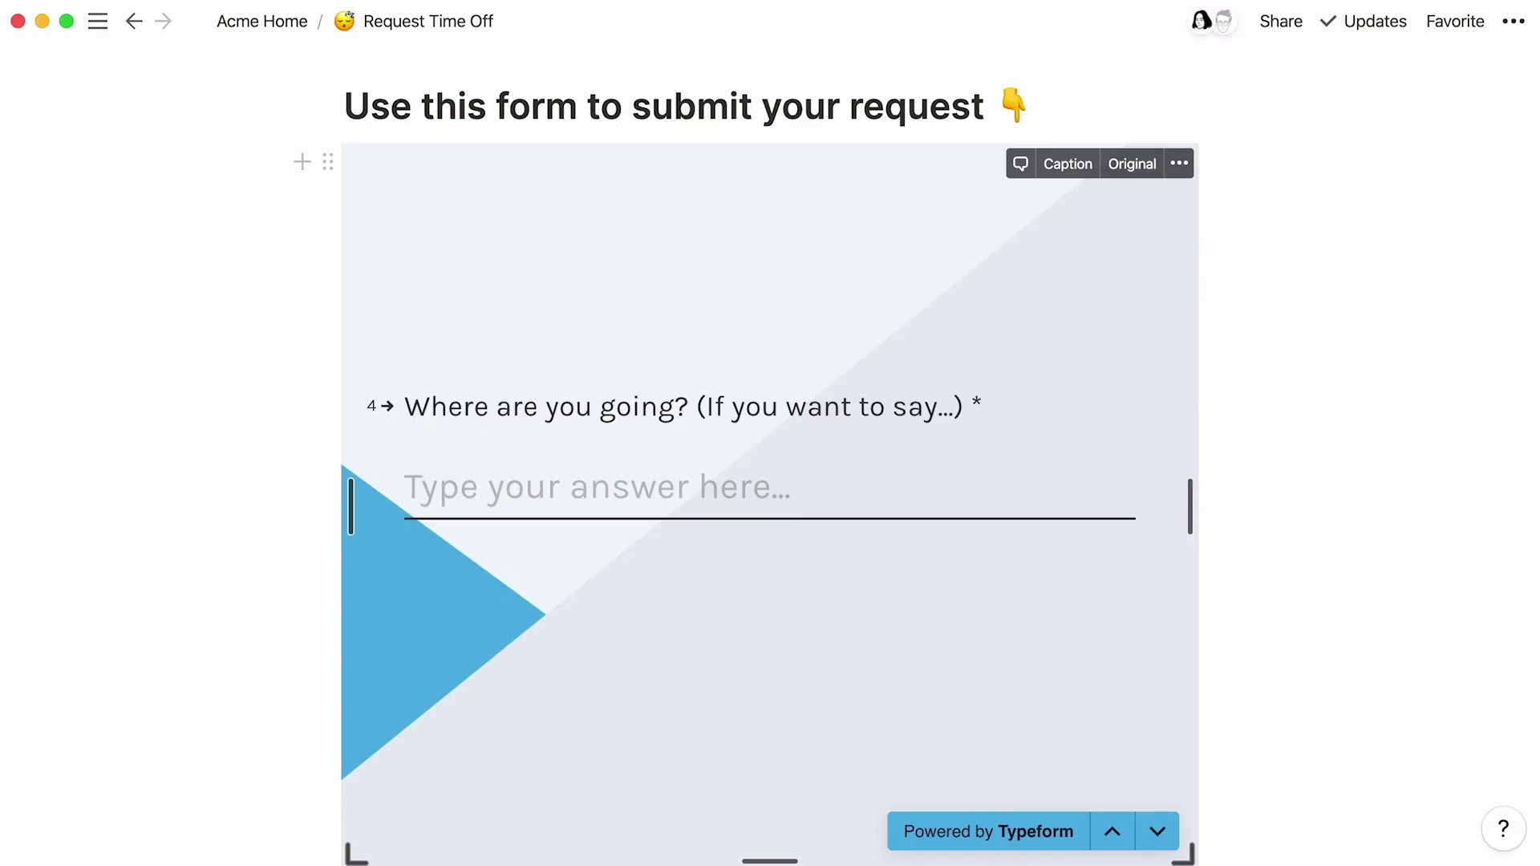
type("Seattle :)")
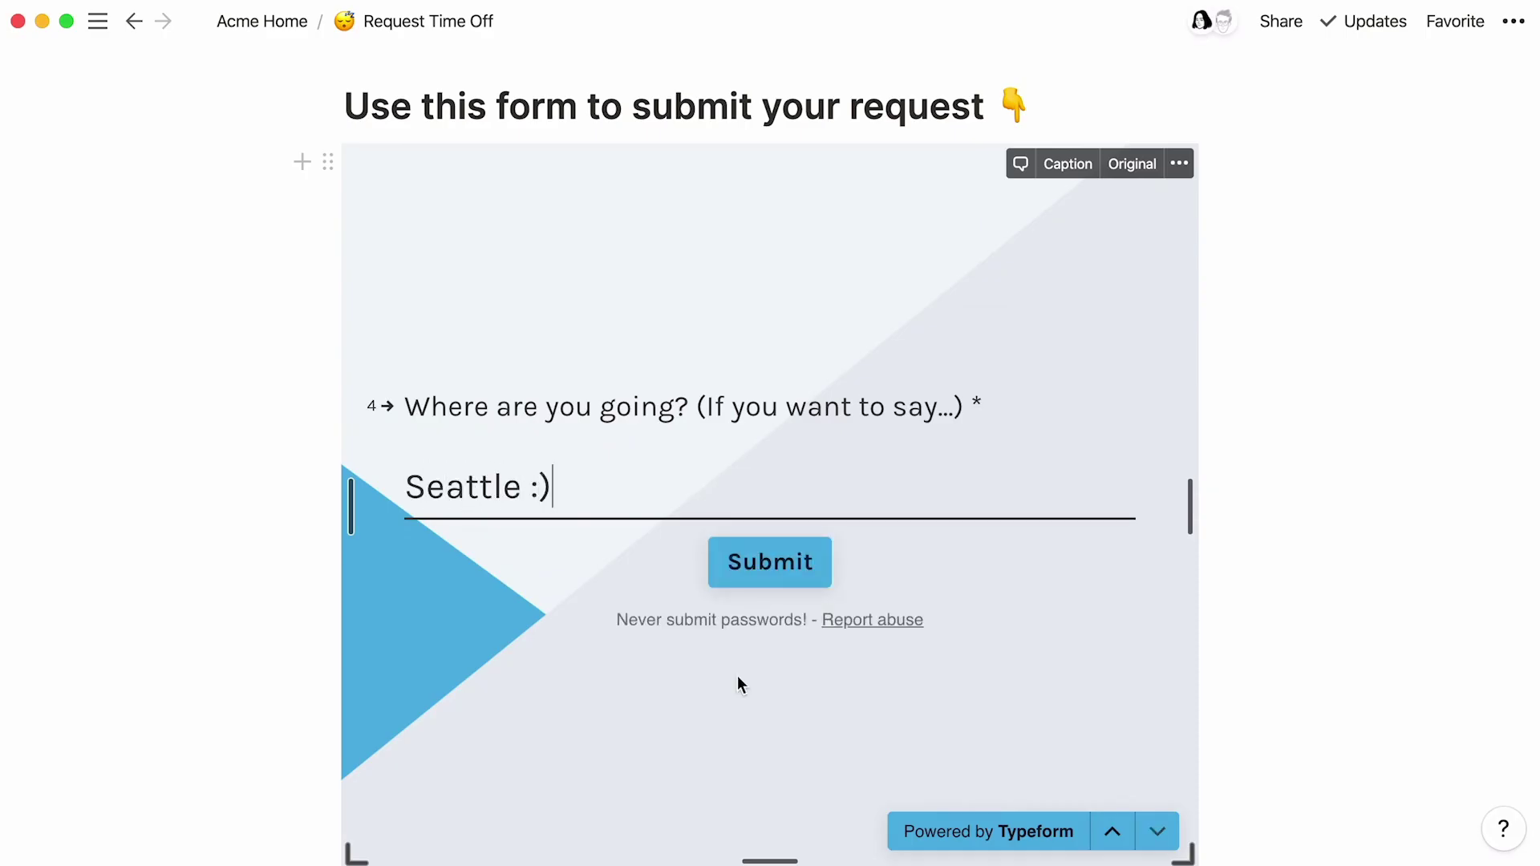
left_click(792, 579)
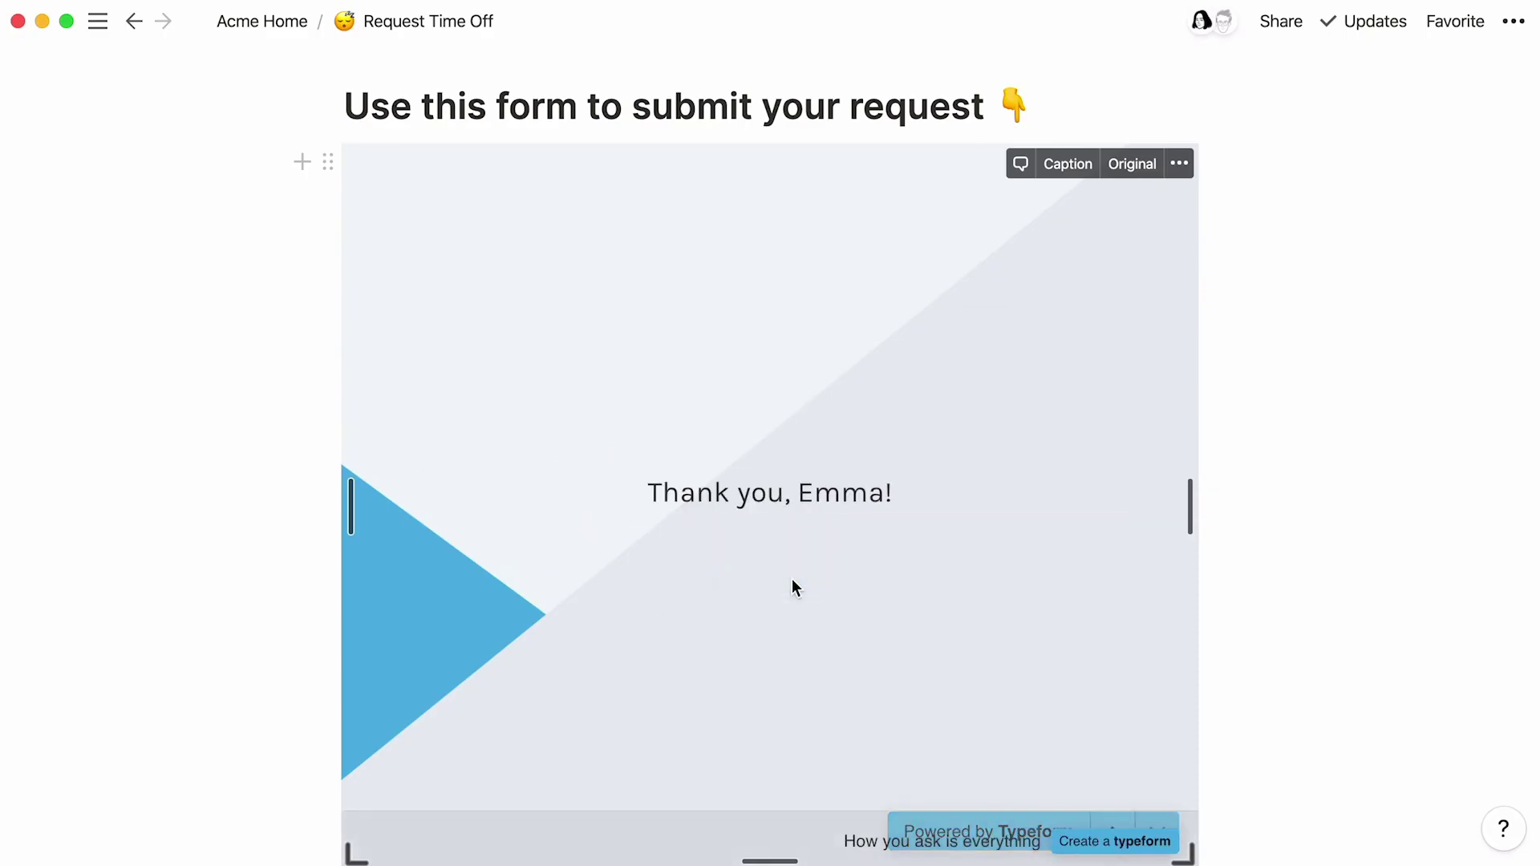
scroll(1336, 418, "up", 10)
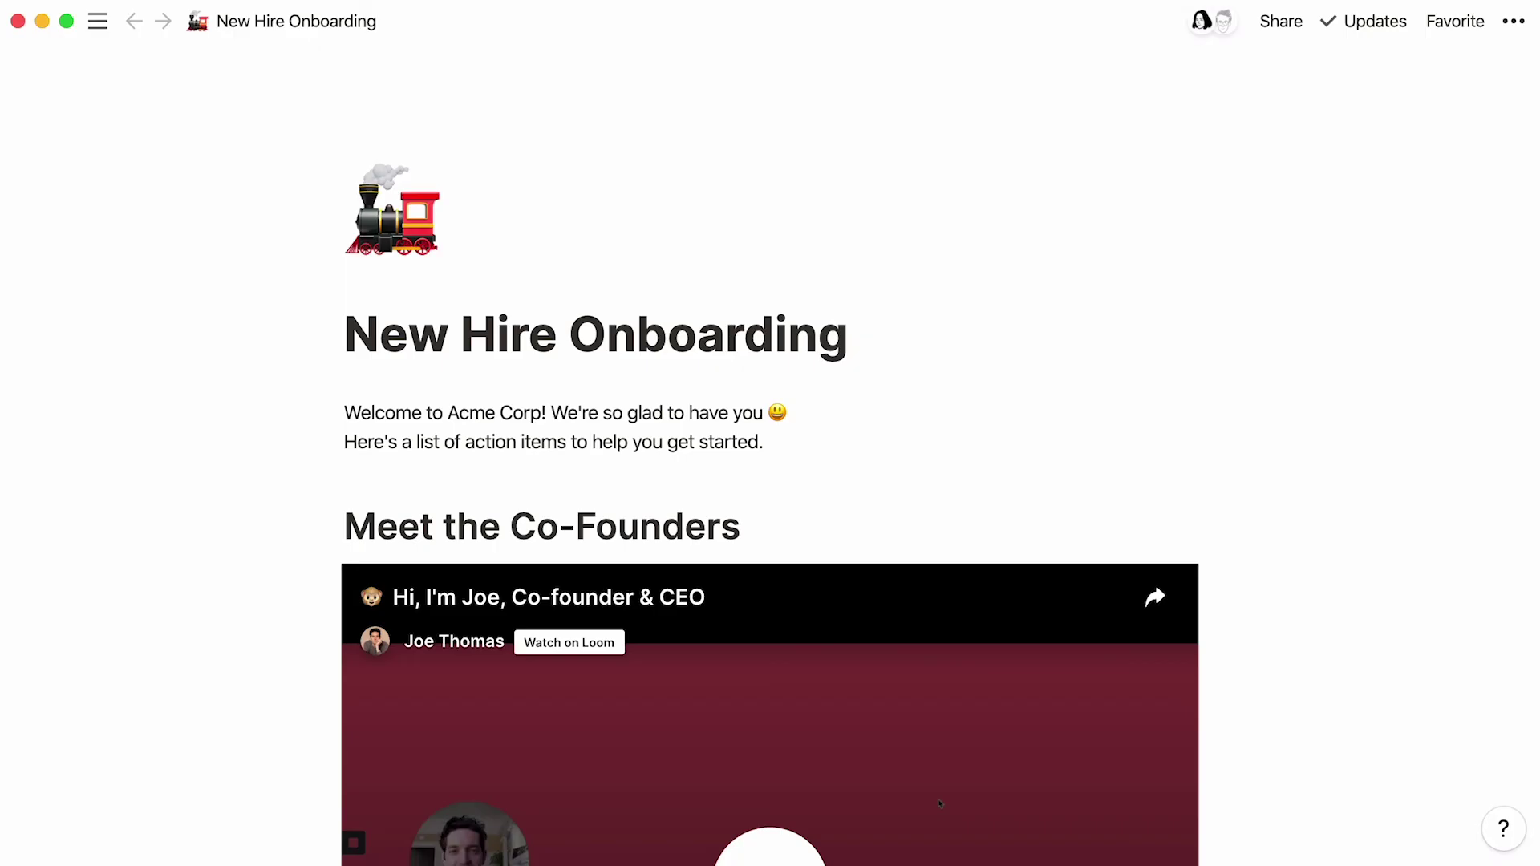
Step: Scroll down New Hire Onboarding to the CEO's Loom video under Meet the Co-Founders
scroll(939, 804, "down", 5)
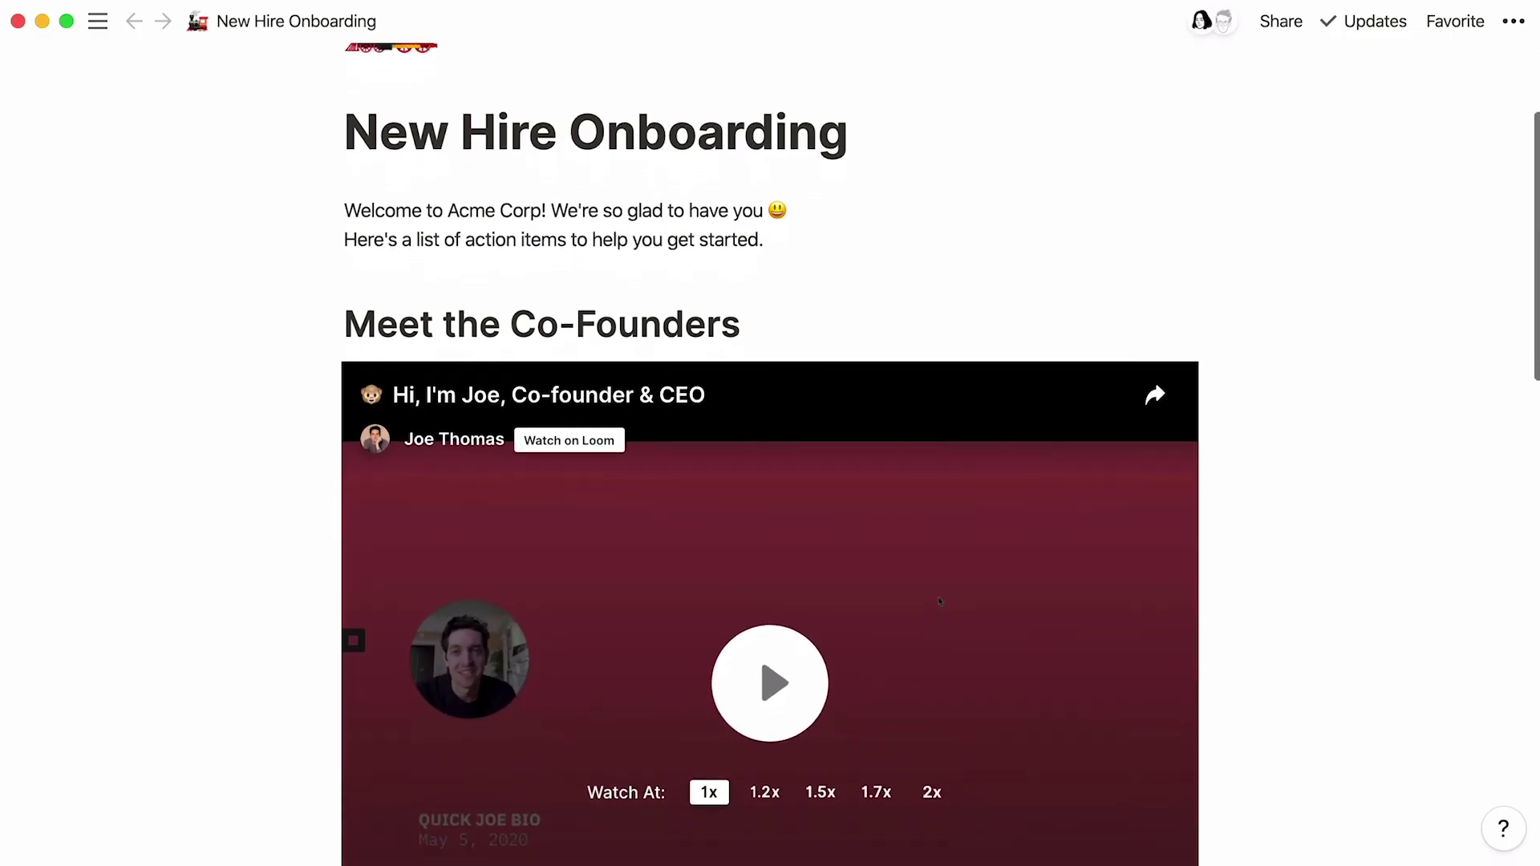
scroll(1268, 405, "down", 2)
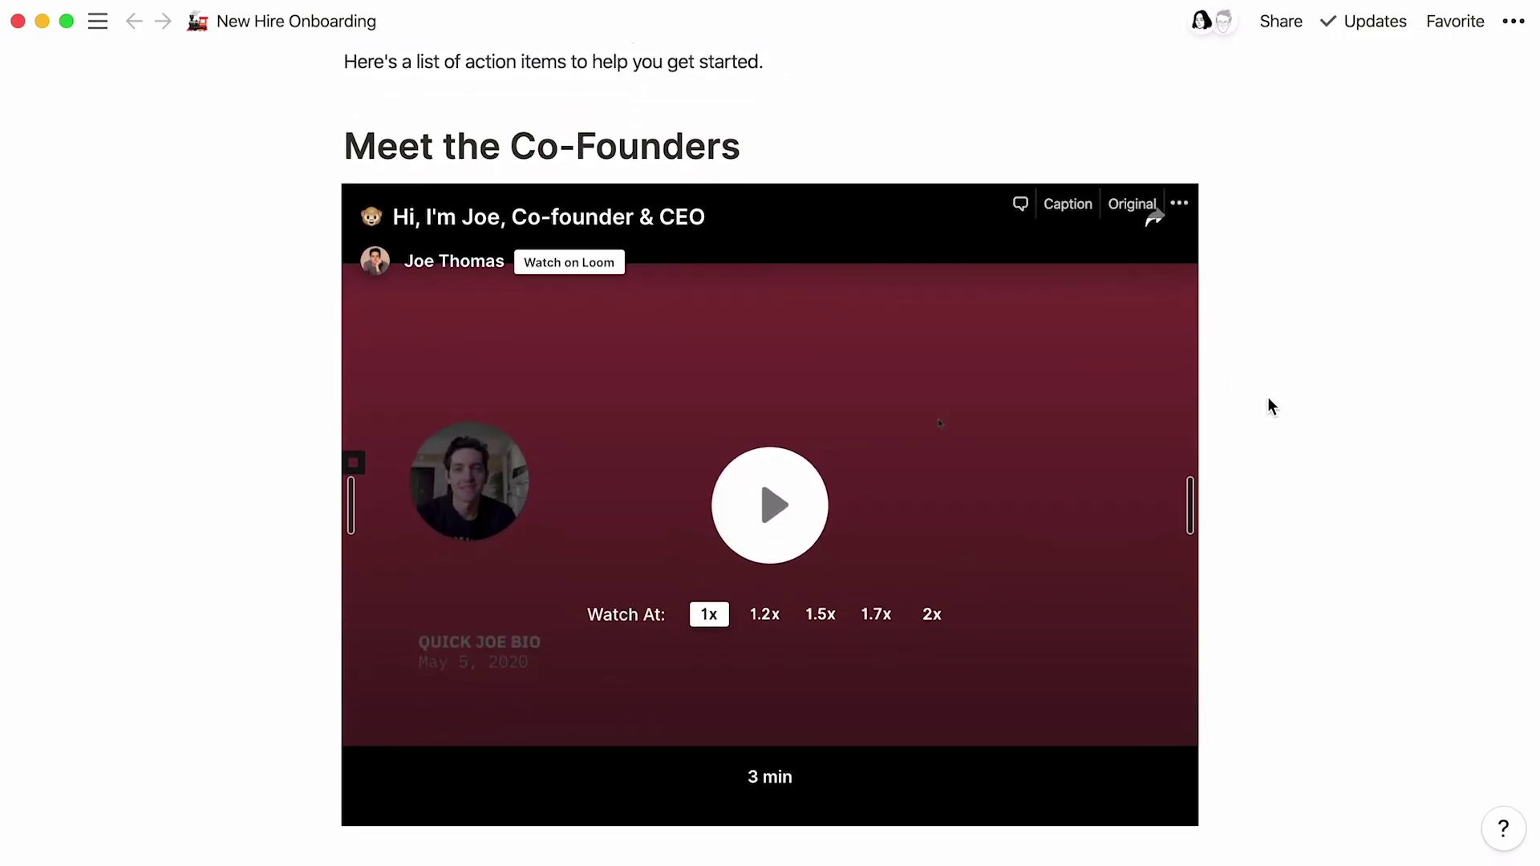
Step: Embed the CTO's Loom video in a new block under Meet the Co-Founders
left_click(918, 155)
key("Return")
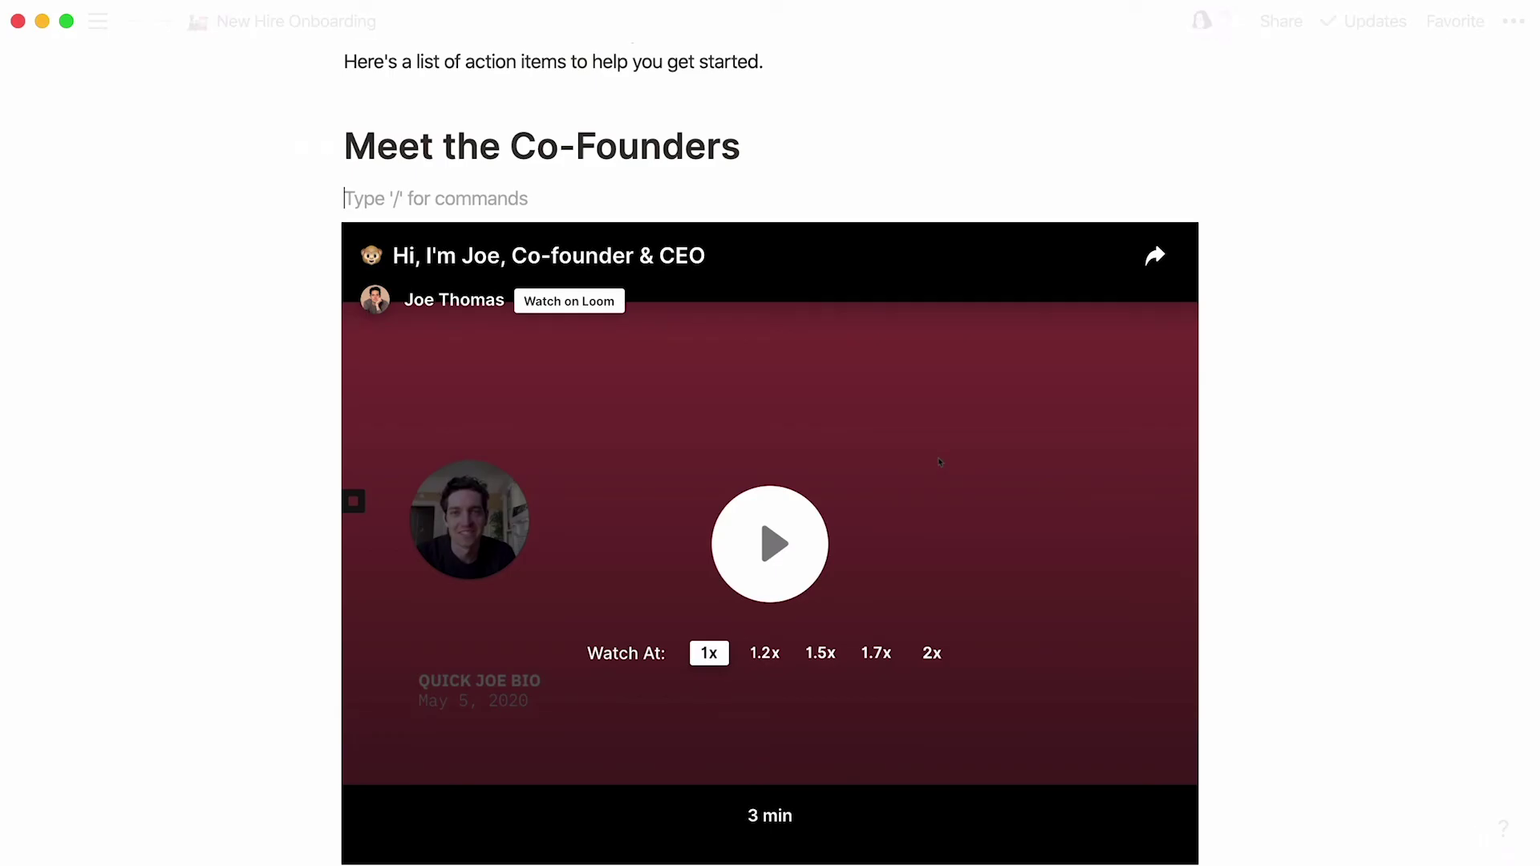
type("/loo")
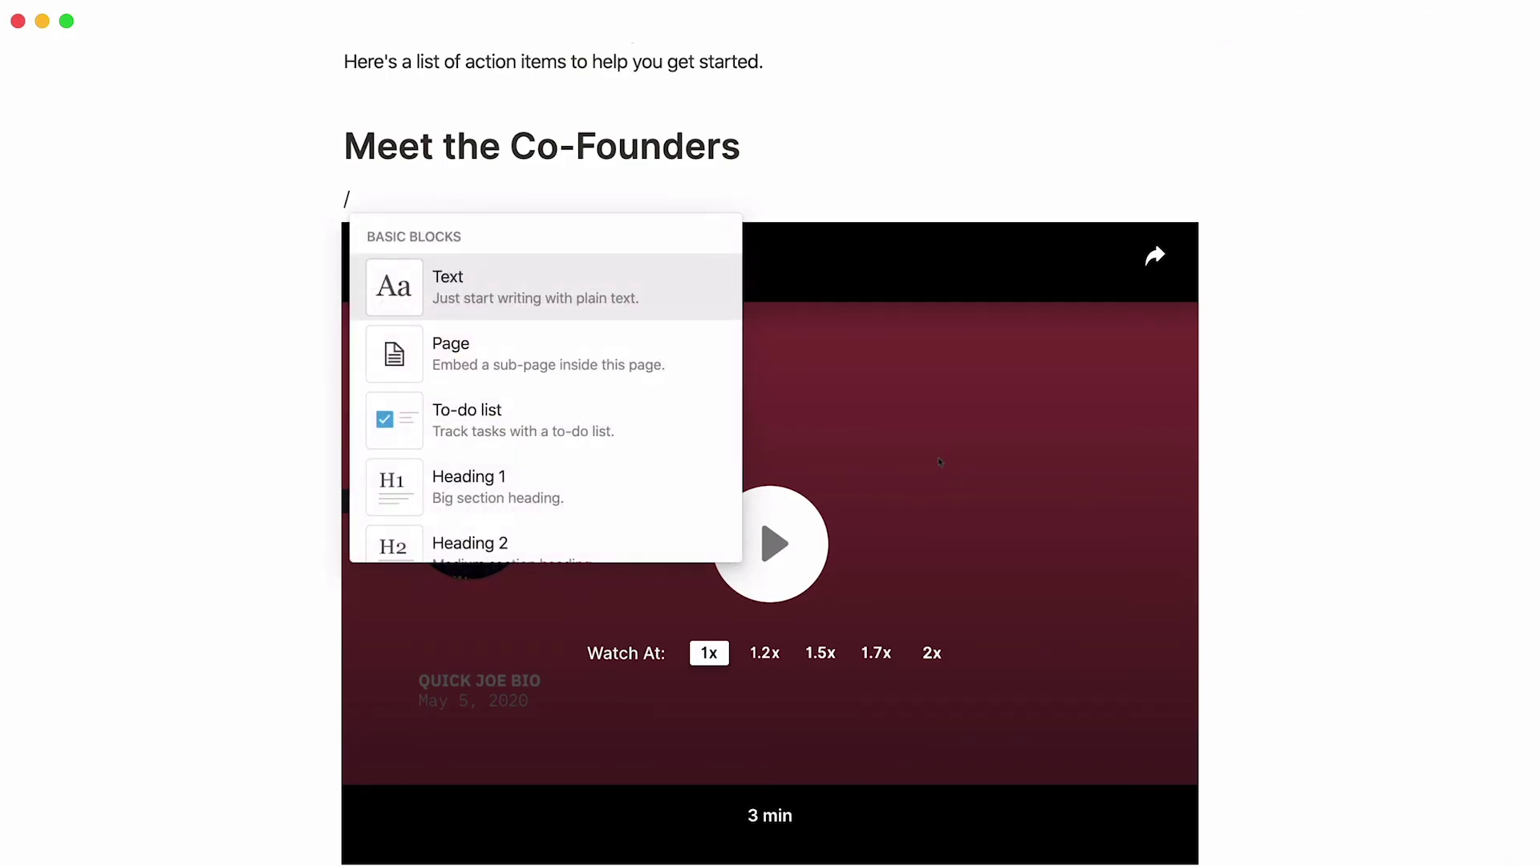
key("BackSpace")
key("BackSpace")
key("BackSpace")
key("BackSpace")
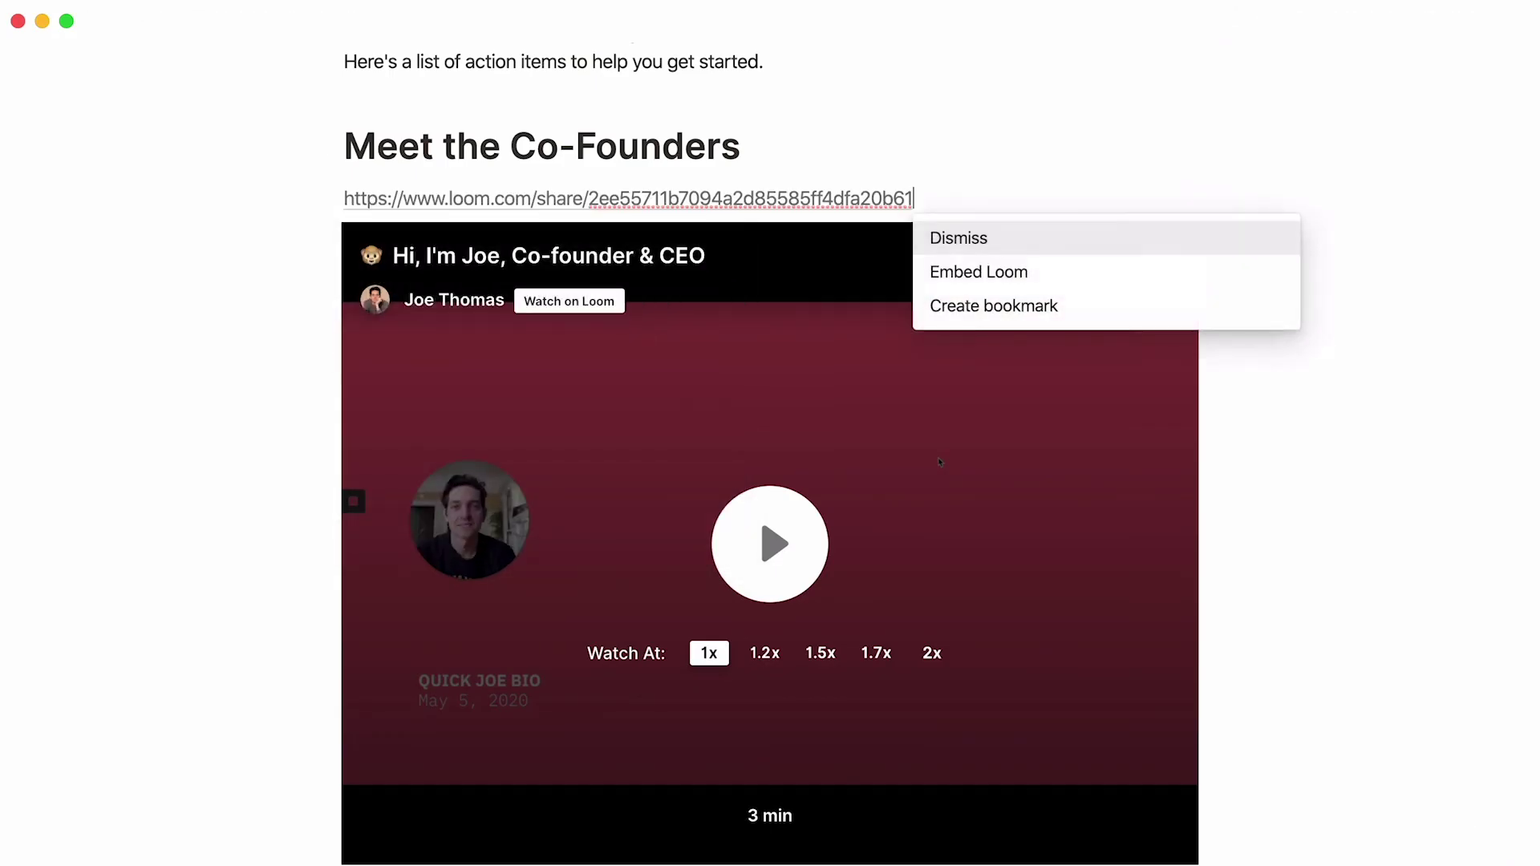
left_click(1057, 271)
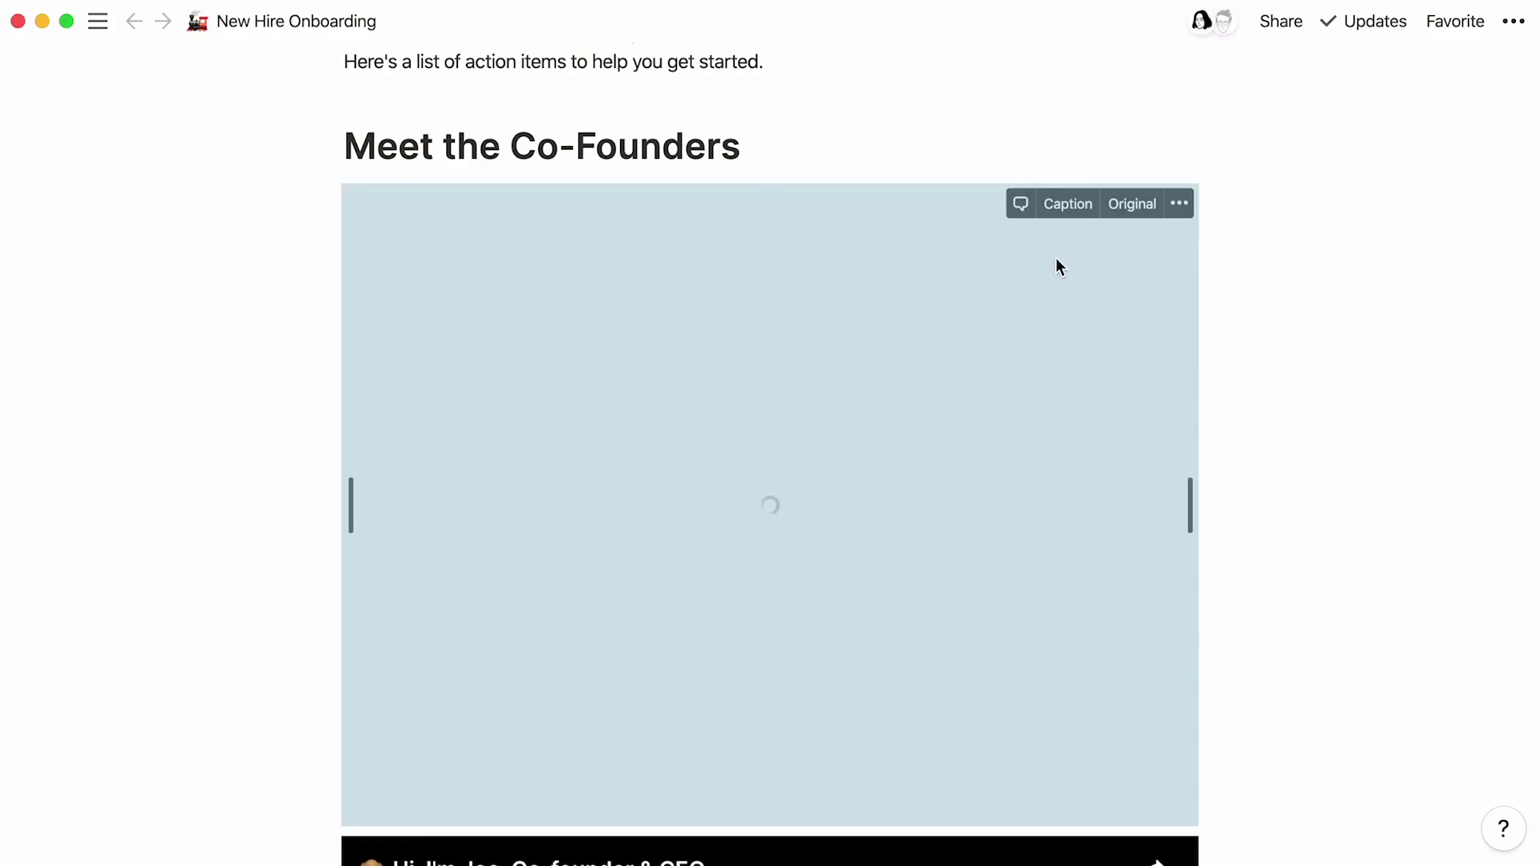
Step: Drag the CEO's video beside the CTO's video to form two columns
scroll(194, 532, "down", 3)
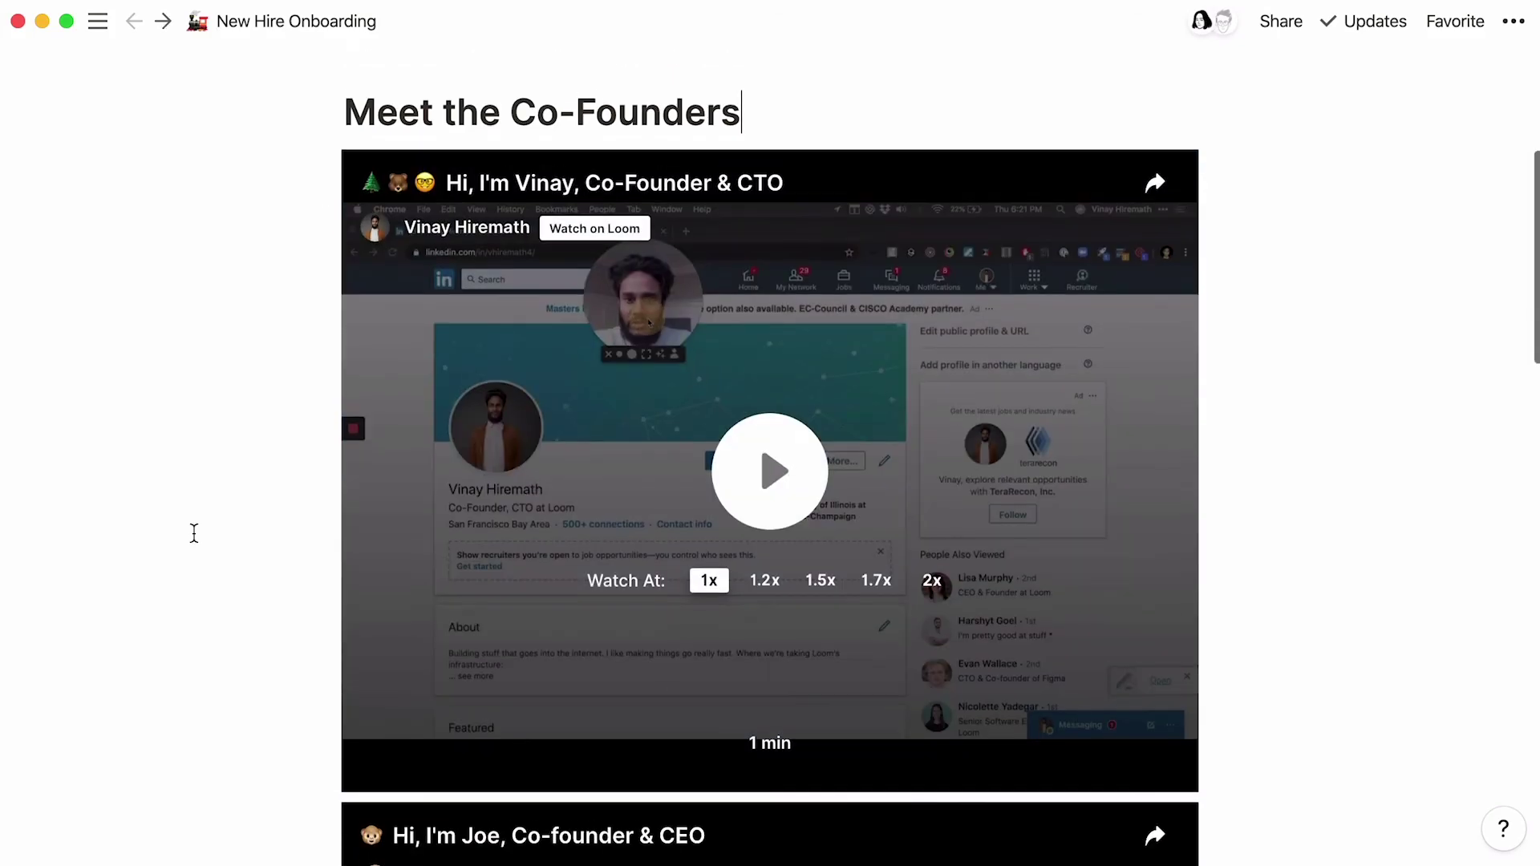
scroll(194, 533, "down", 5)
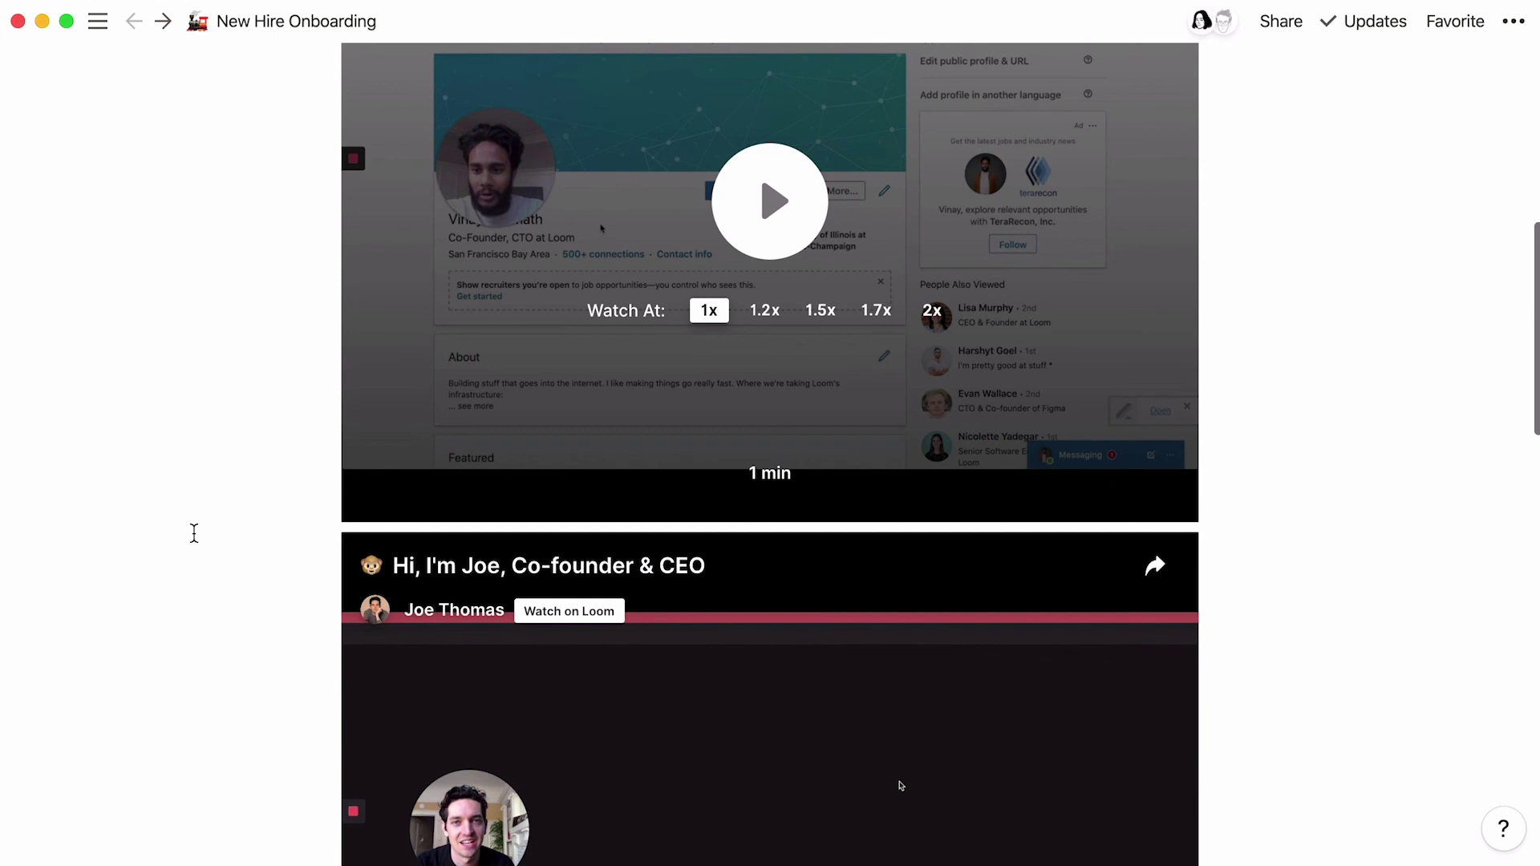
mouse_move(289, 543)
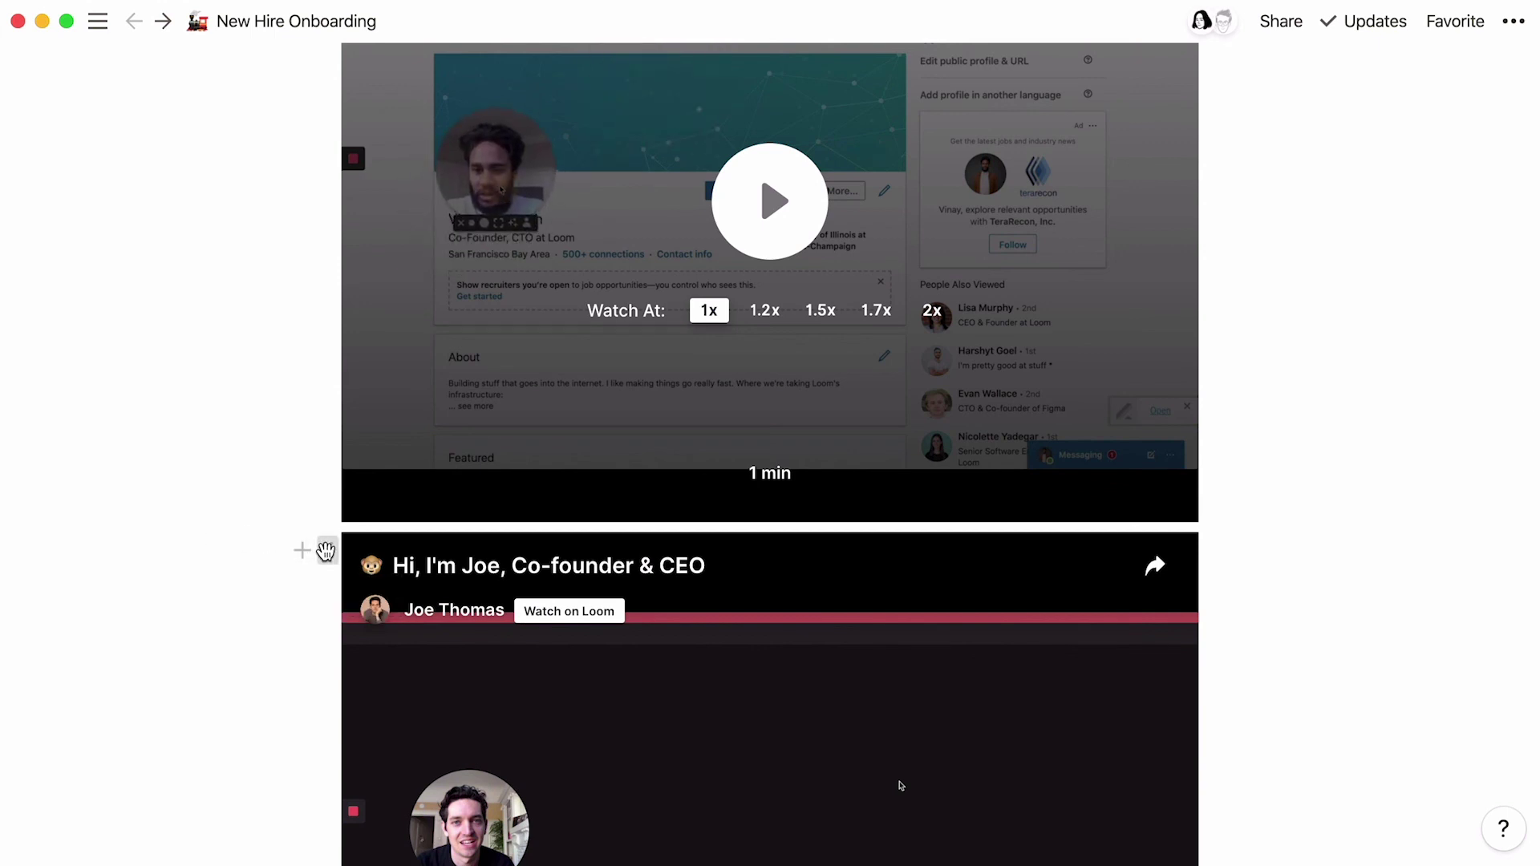
left_click_drag(325, 550, 317, 441)
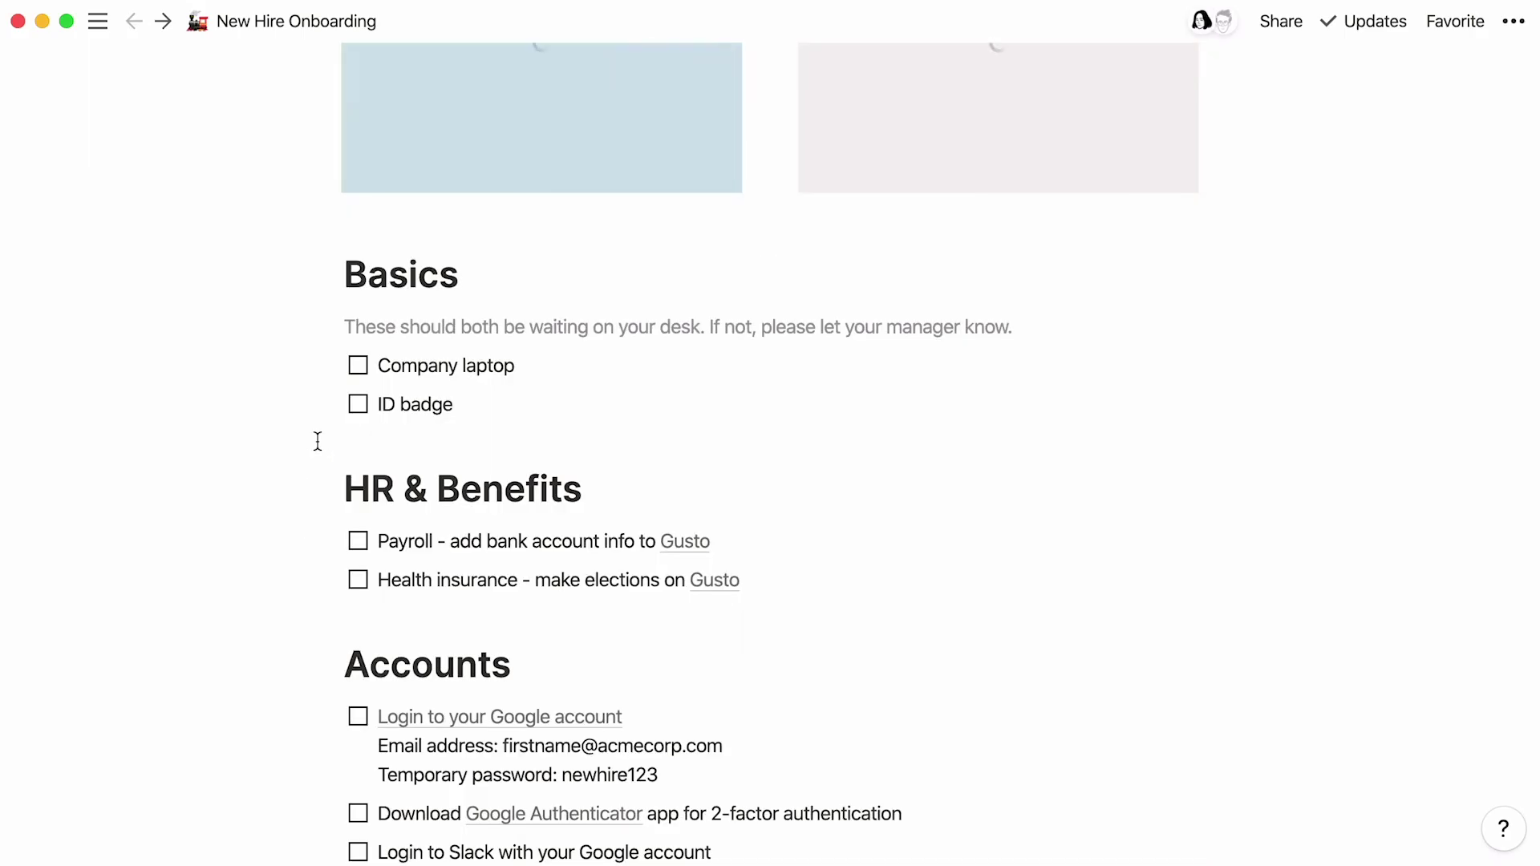
scroll(318, 440, "up", 10)
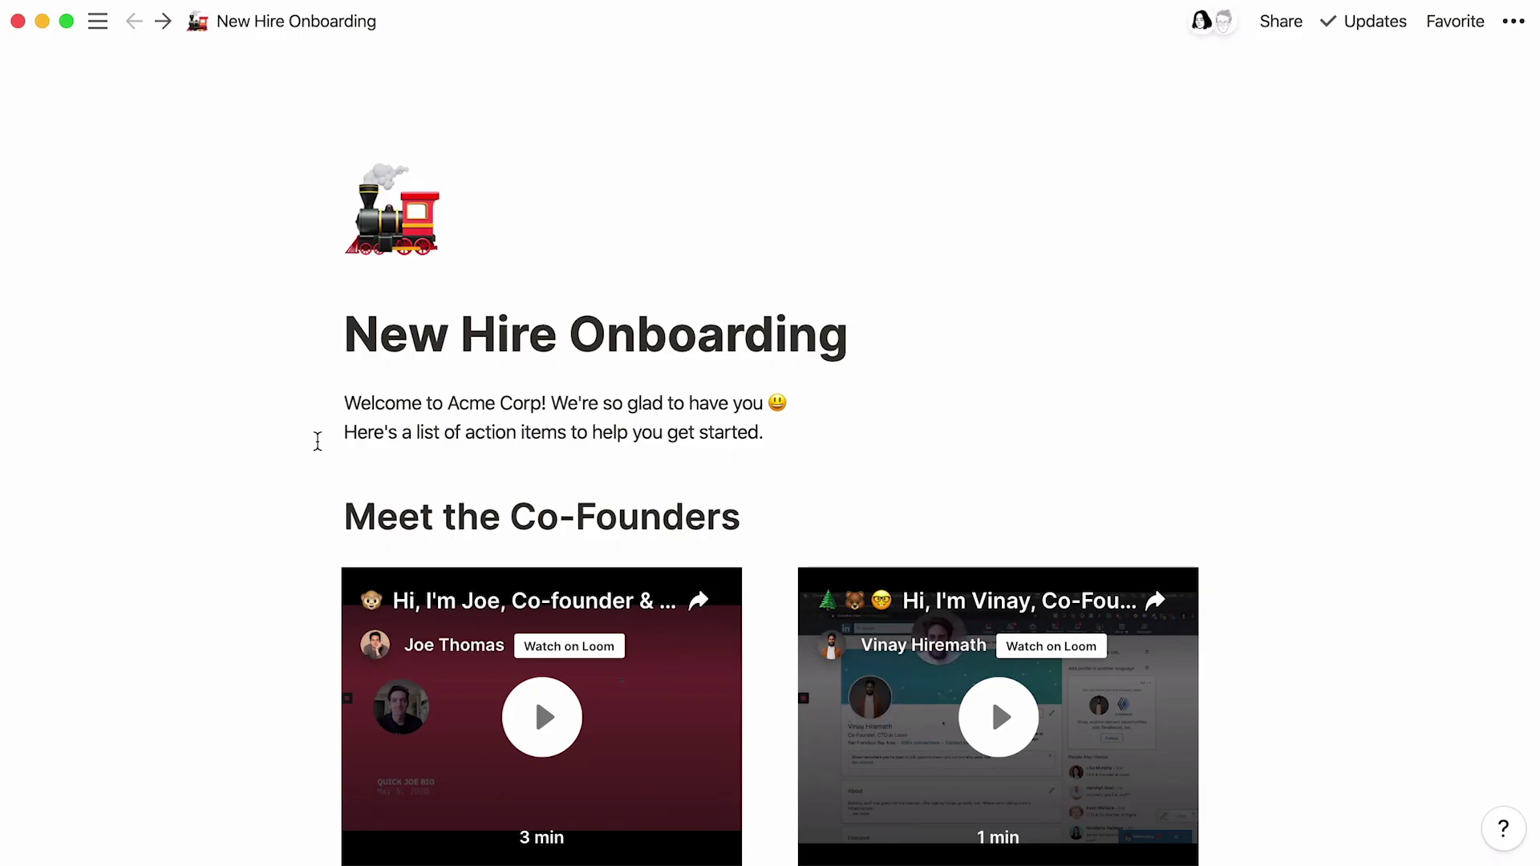
Step: Embed the Spotify album 'Chopin: Complete Nocturnes' above the welcome text
key("Return")
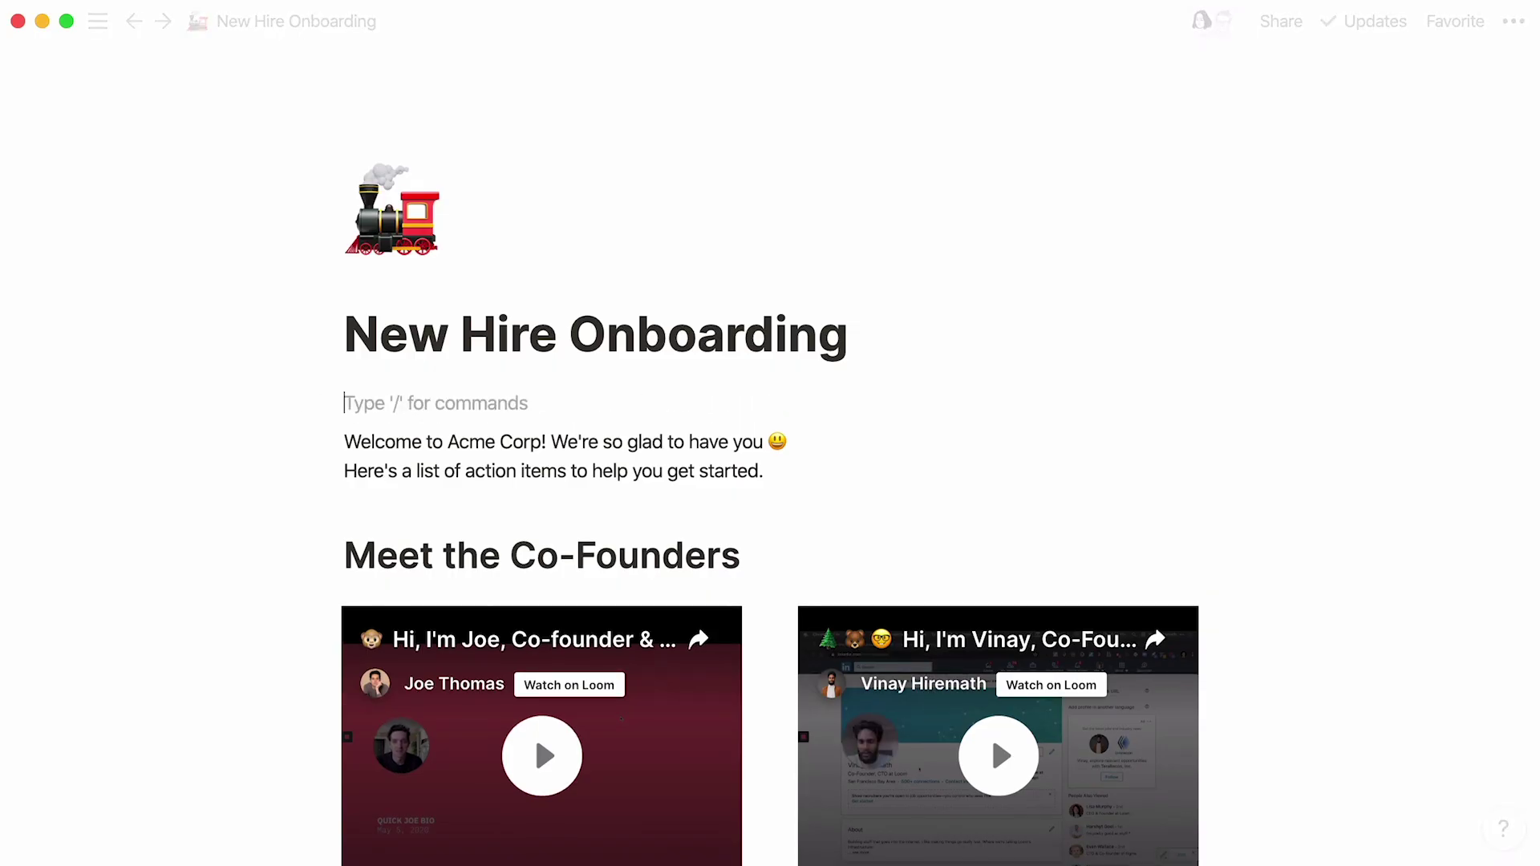
key("Return")
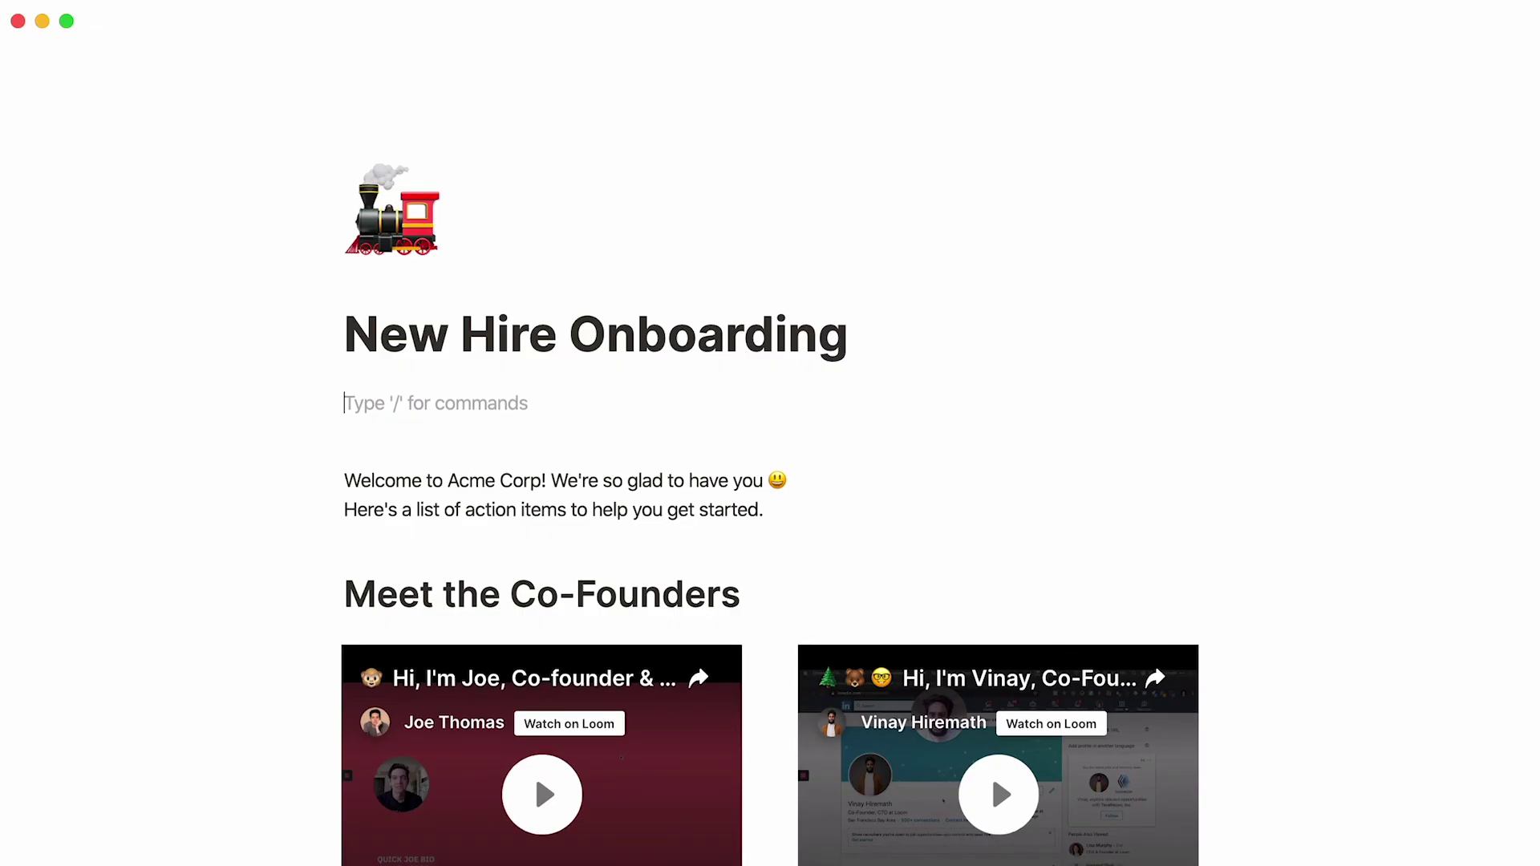
type("/embed")
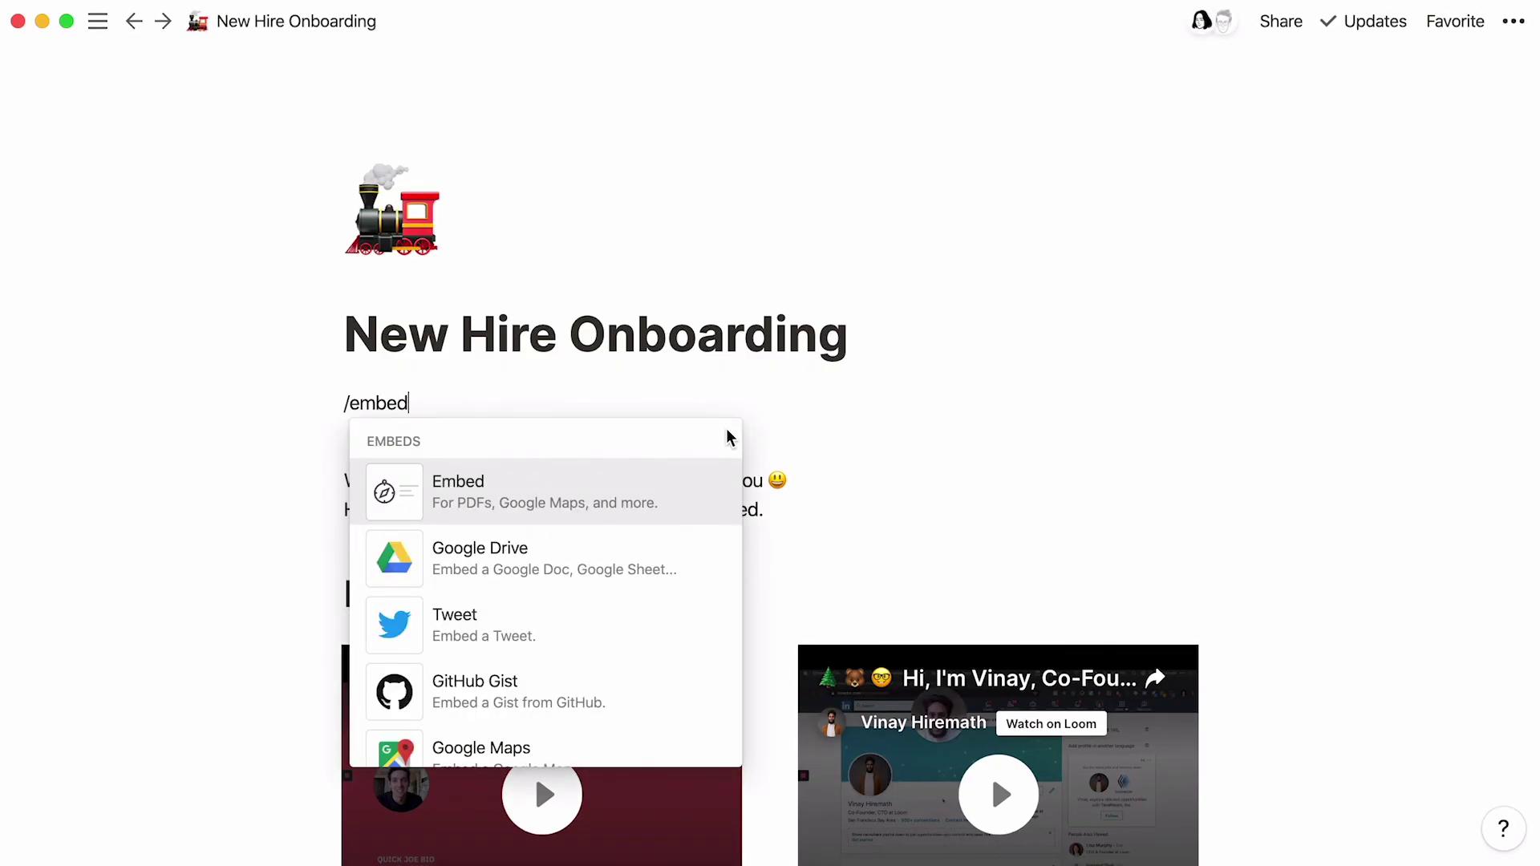
scroll(729, 436, "down", 10)
key("BackSpace")
key("BackSpace")
key("BackSpace")
key("BackSpace")
key("BackSpace")
key("BackSpace")
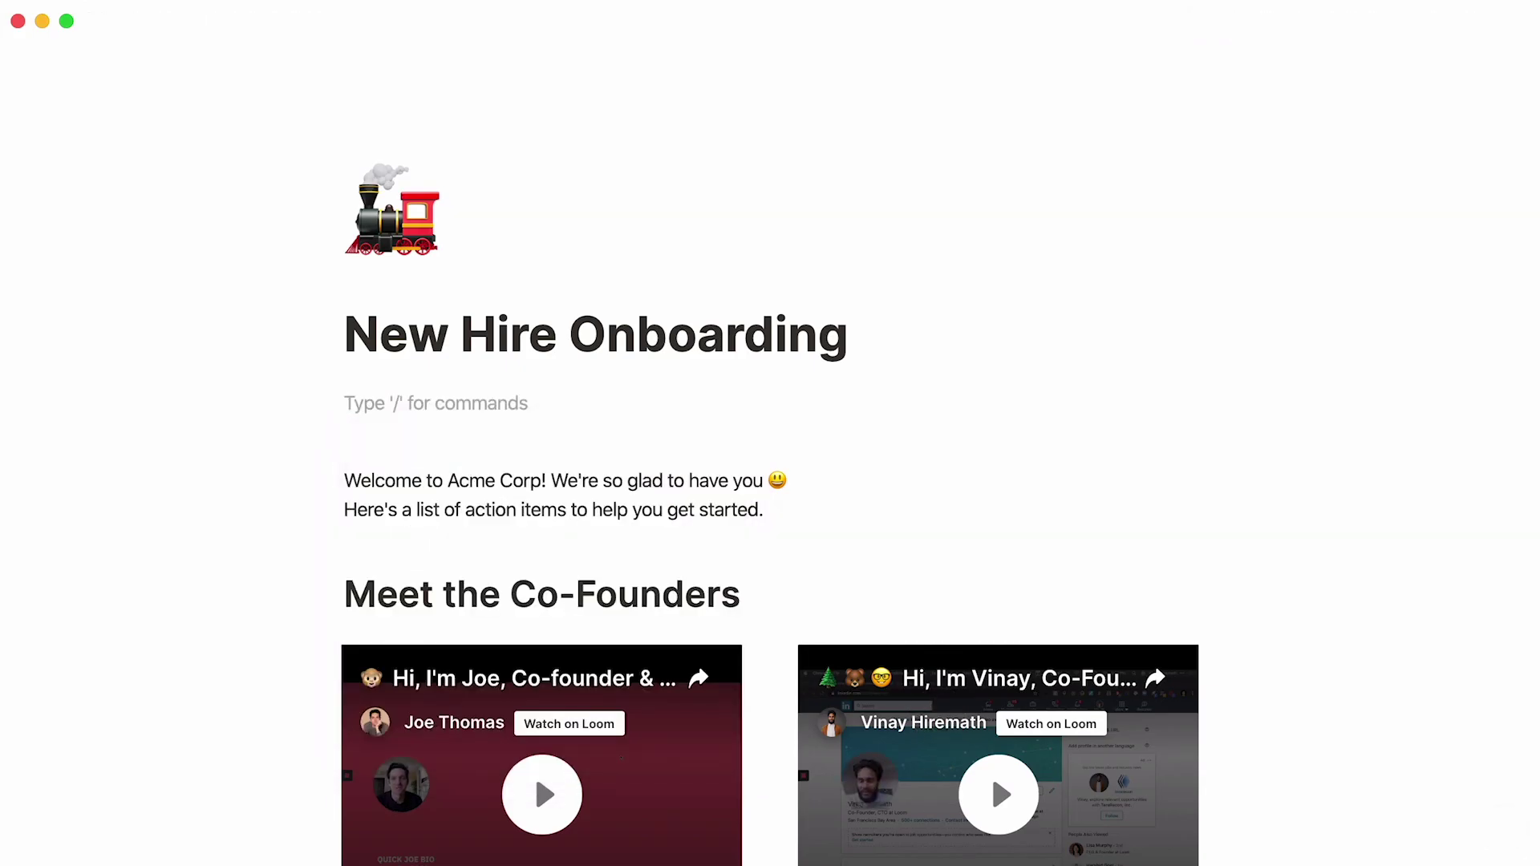
type("https://open.spotify.com/album/2EJlGjaVFq9PKinjyA9yOn?si=11C8TbgBQY2ebwLbADgZiw")
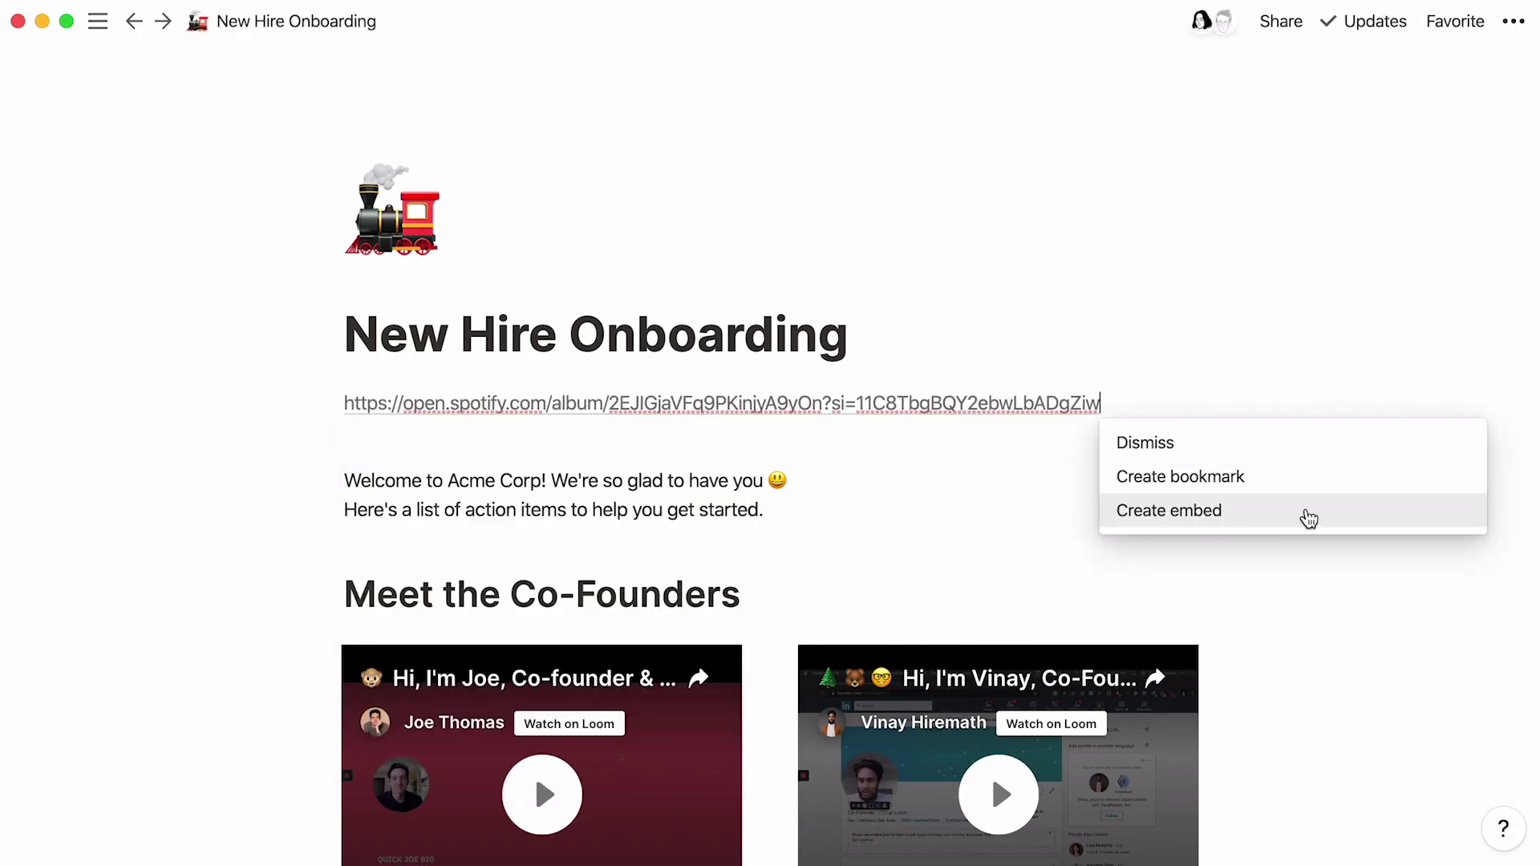
left_click(1314, 520)
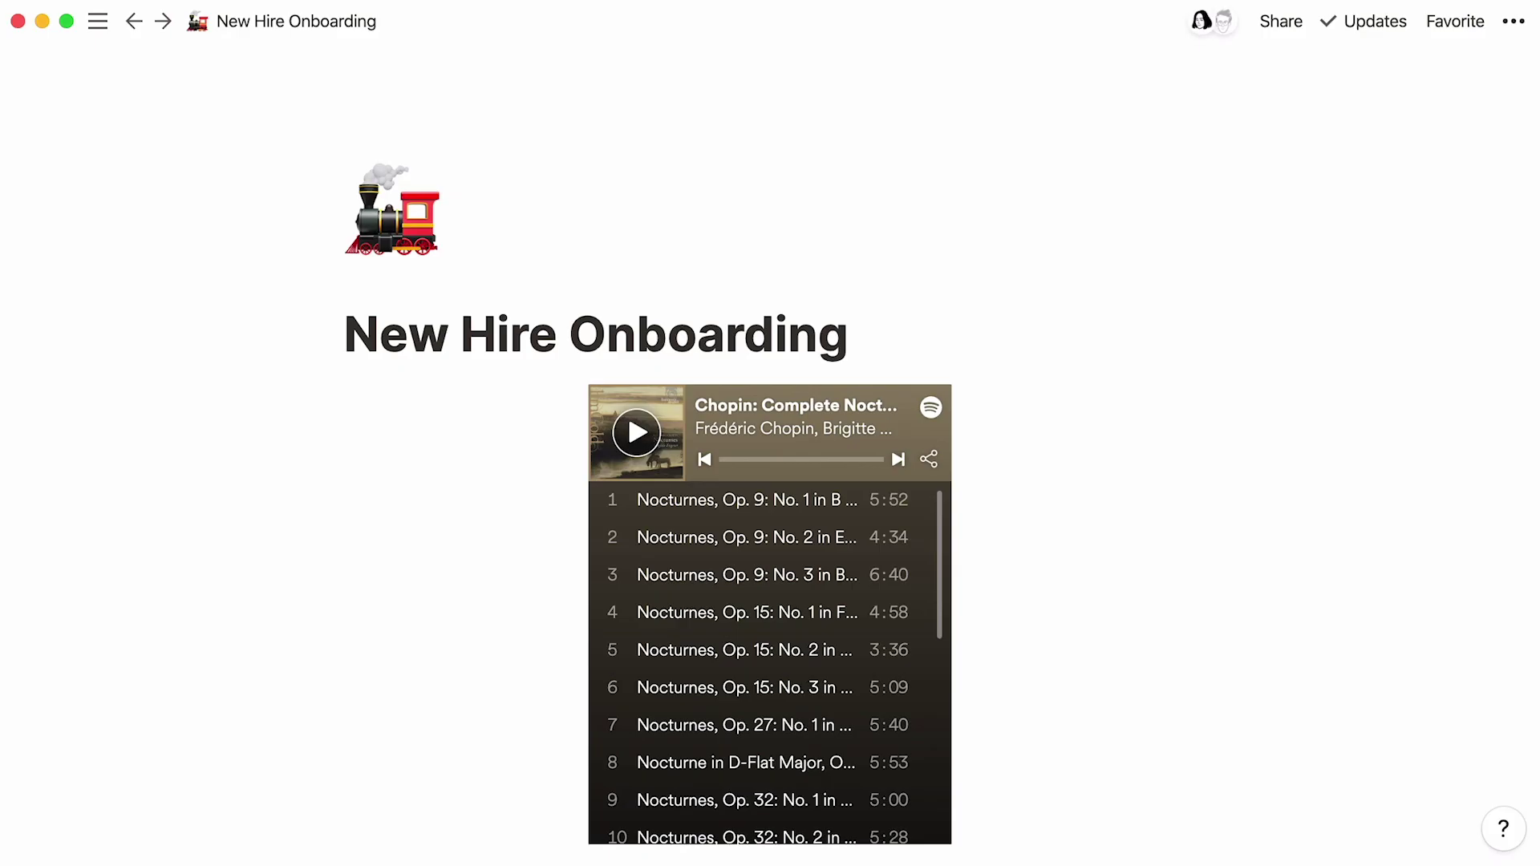